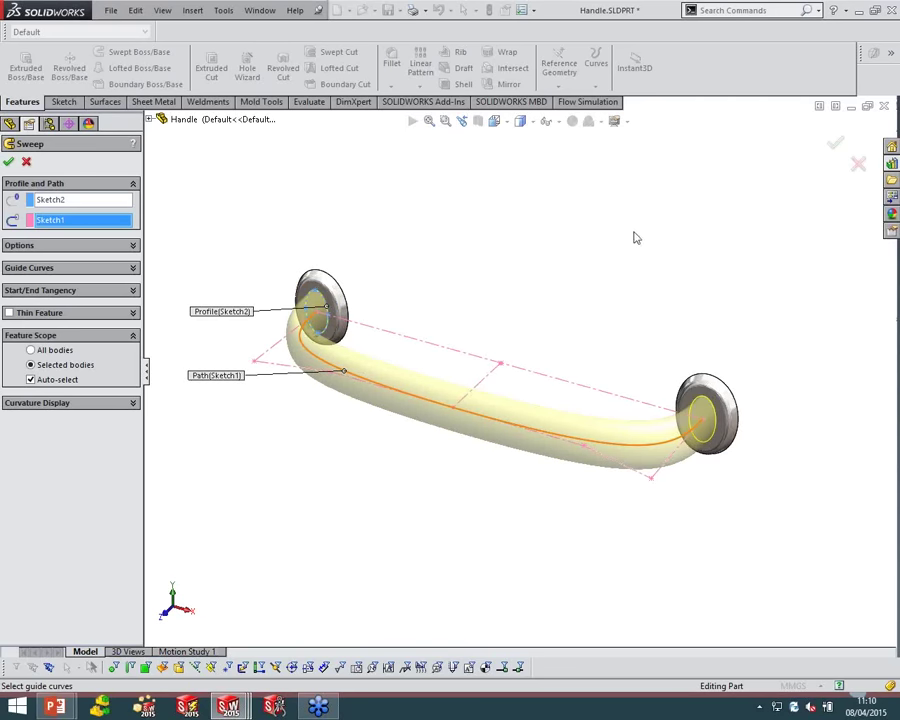
Set the handle sweep's orientation/twist type to Twist Along Path with a twist of 360 degrees
{"action": "scroll", "coordinate": [566, 322], "scroll_direction": "down", "scroll_amount": 1}
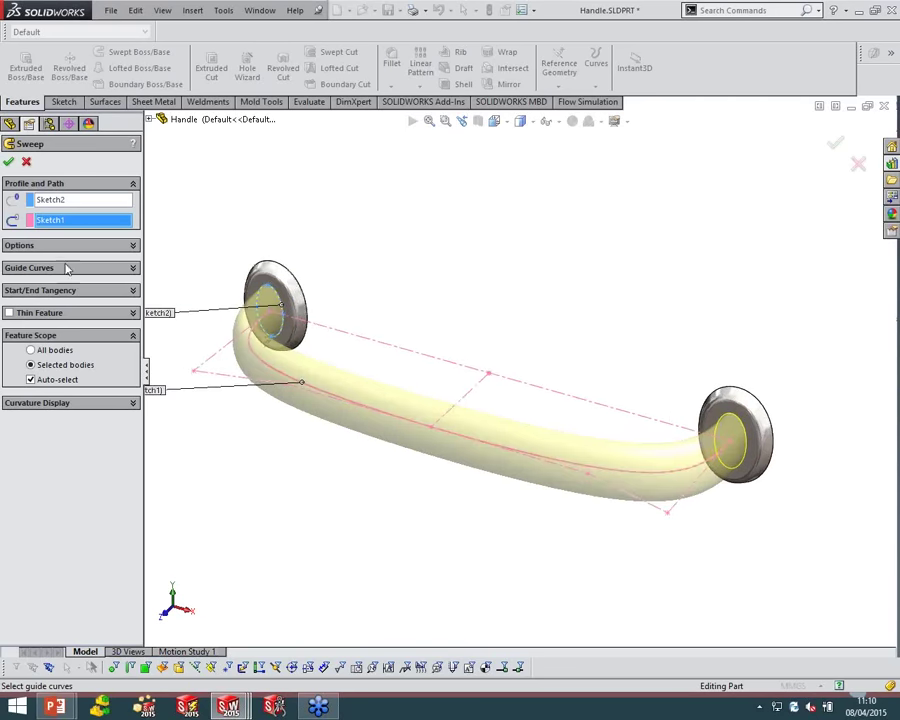
{"action": "left_click", "coordinate": [130, 246]}
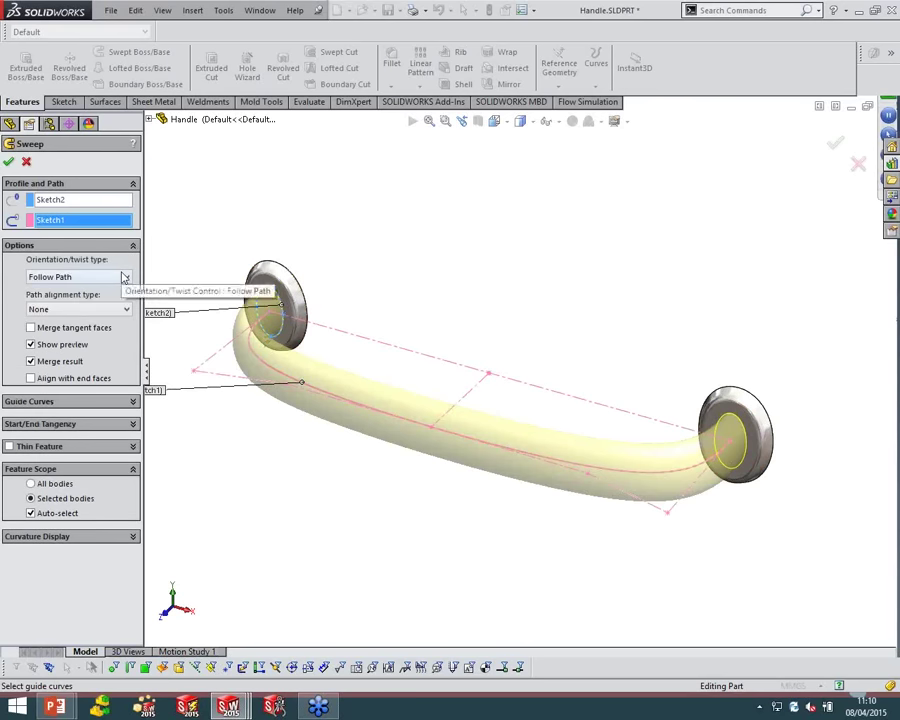
{"action": "left_click", "coordinate": [125, 278]}
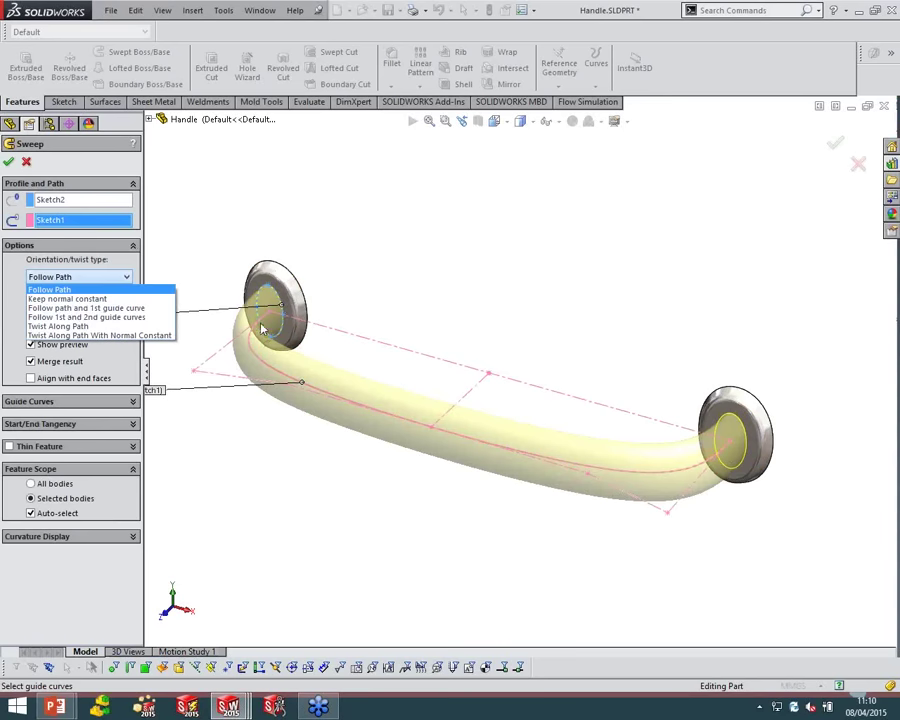
{"action": "left_click", "coordinate": [66, 326]}
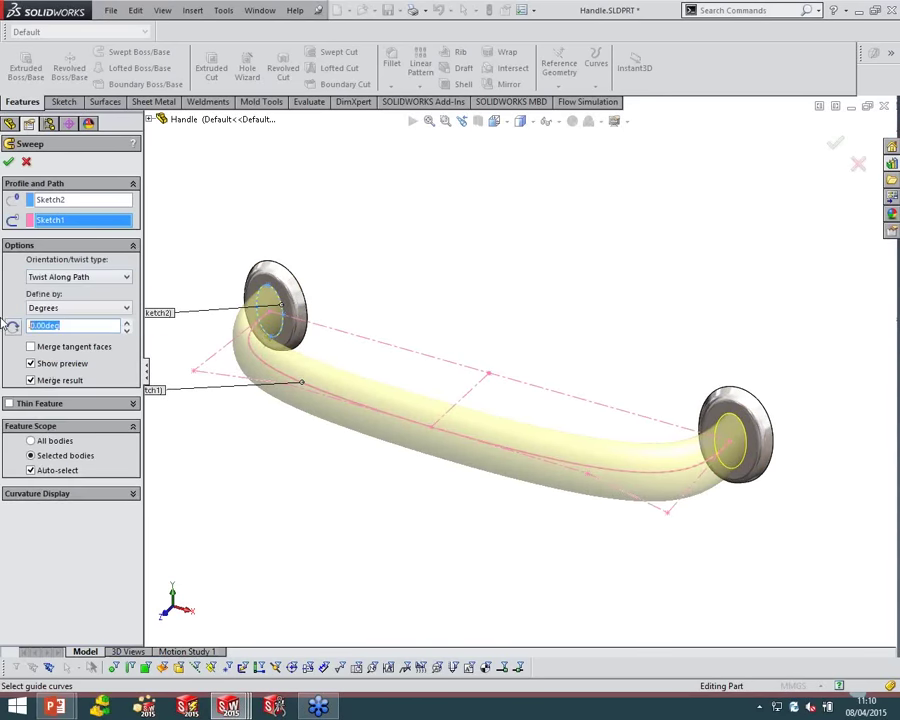
{"action": "type", "text": "360"}
{"action": "key", "text": "Return"}
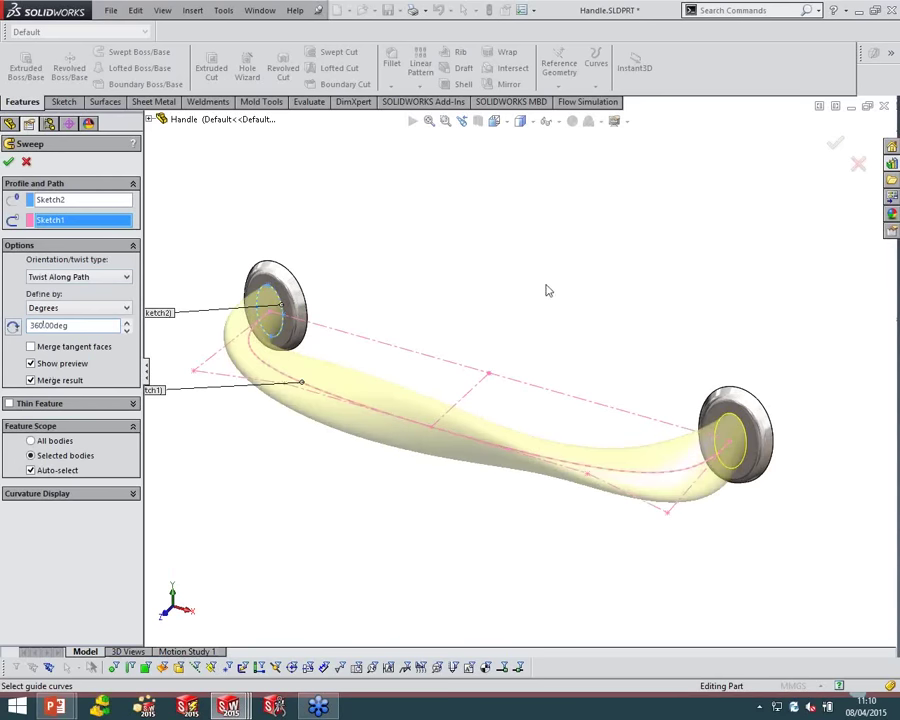
{"action": "middle_click_drag", "start_coordinate": [551, 249], "coordinate": [525, 272]}
Define the handle sweep's twist by Turns and set it to 2 turns
{"action": "left_click", "coordinate": [50, 307]}
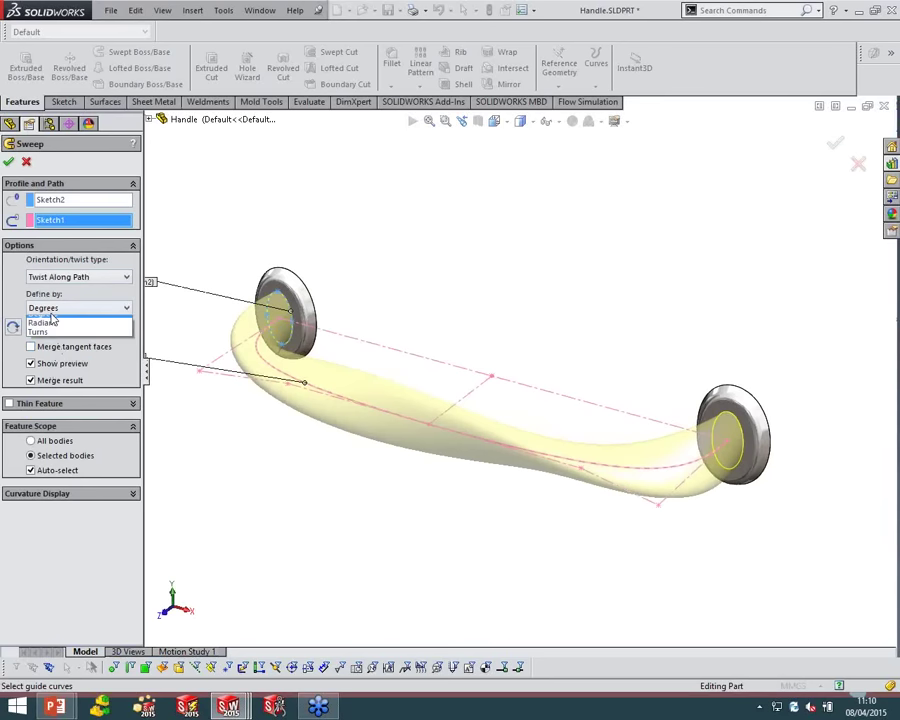
{"action": "left_click", "coordinate": [53, 338]}
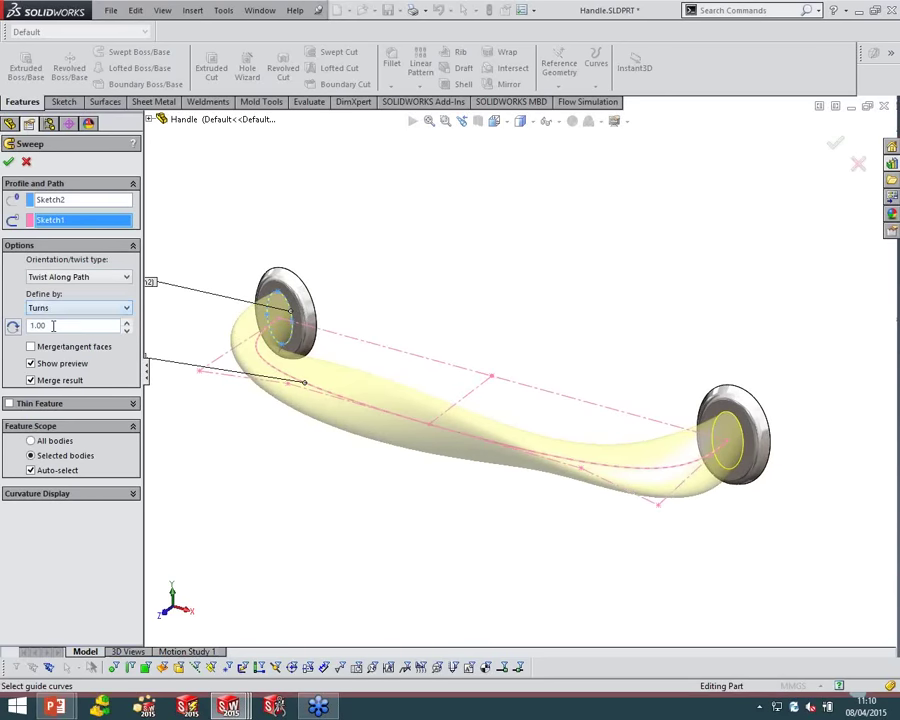
{"action": "triple_click", "coordinate": [43, 324]}
{"action": "type", "text": "2"}
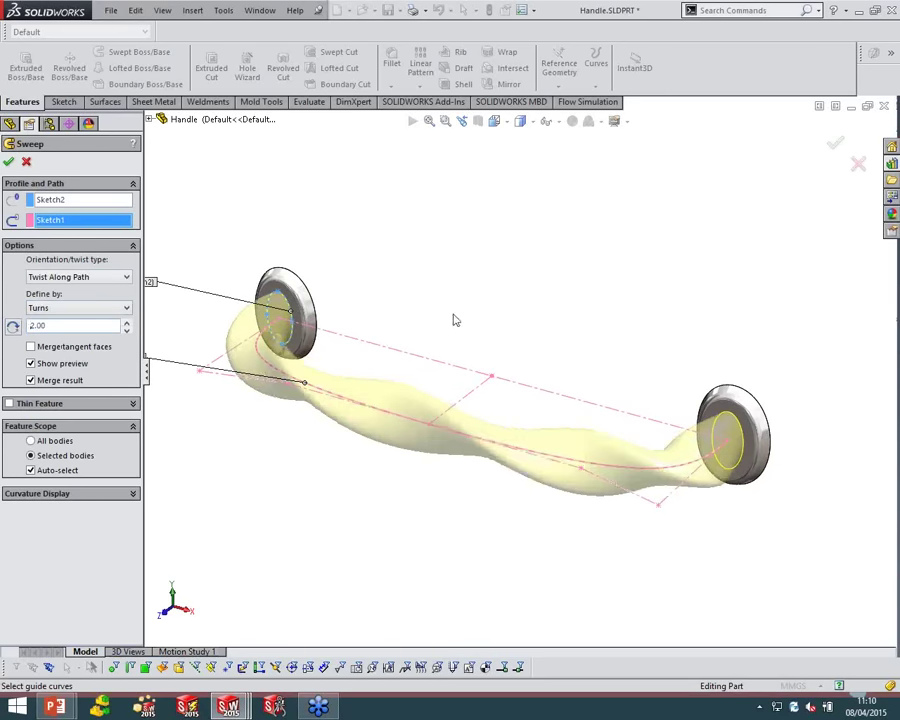
{"action": "mouse_move", "coordinate": [453, 320]}
{"action": "middle_mouse_down"}
{"action": "mouse_move", "coordinate": [464, 249]}
{"action": "mouse_move", "coordinate": [460, 307]}
{"action": "middle_mouse_up"}
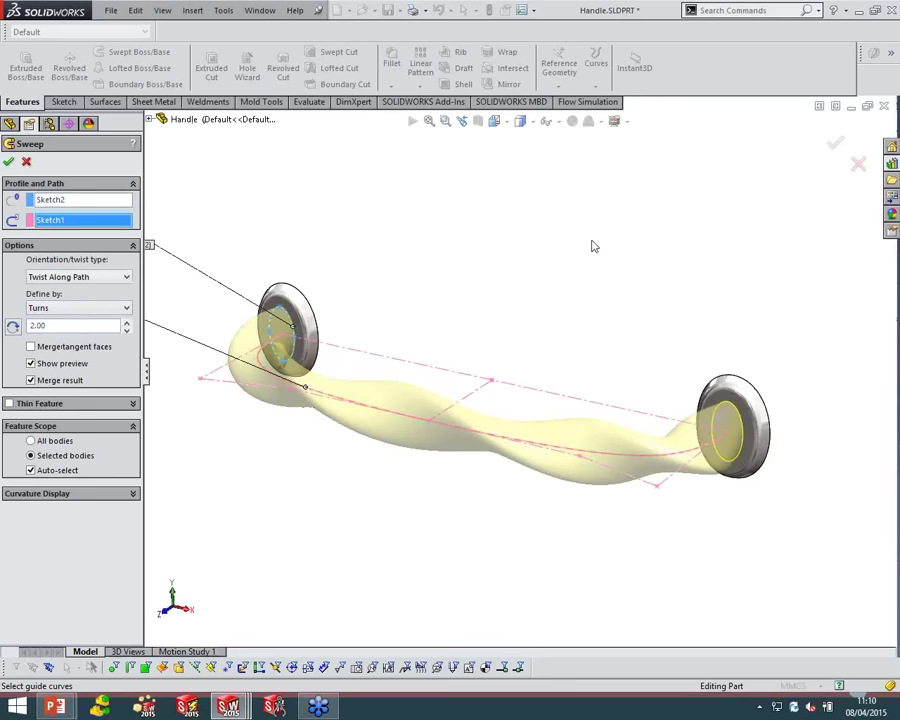
Set the handle sweep's orientation/twist type back to Follow Path
{"action": "left_click", "coordinate": [67, 277]}
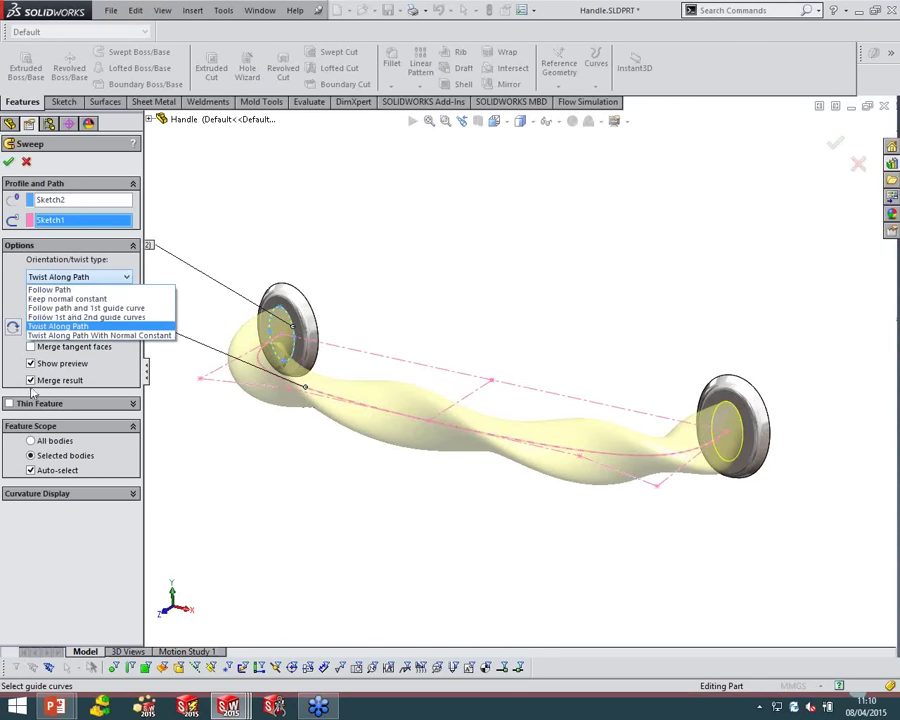
{"action": "left_click", "coordinate": [67, 277]}
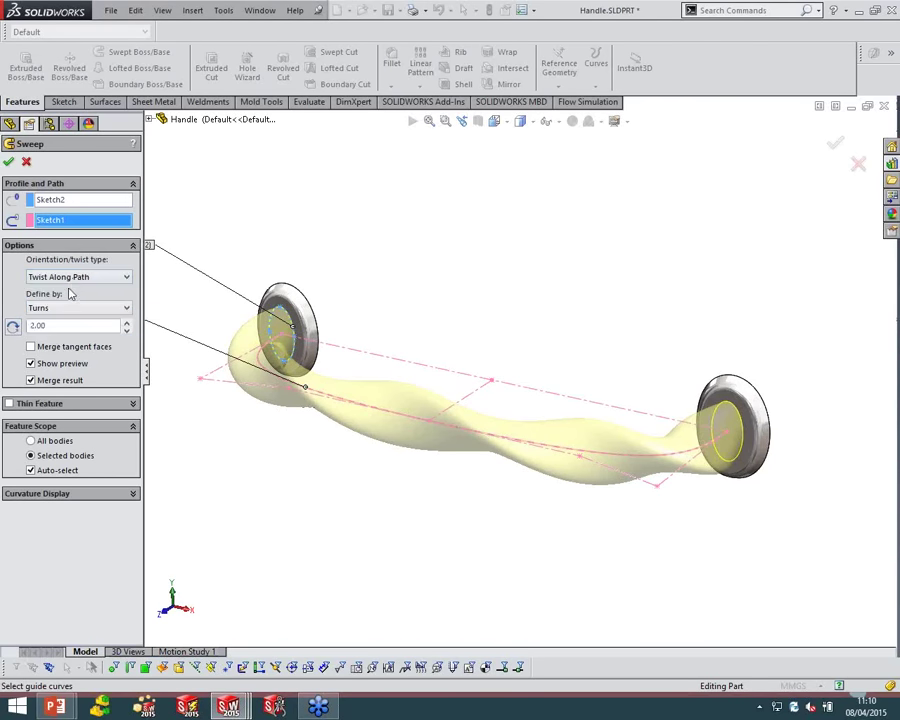
{"action": "left_click", "coordinate": [68, 278]}
{"action": "left_click", "coordinate": [59, 290]}
Try the one-direction Thin Feature option on the handle sweep
{"action": "left_click", "coordinate": [52, 401]}
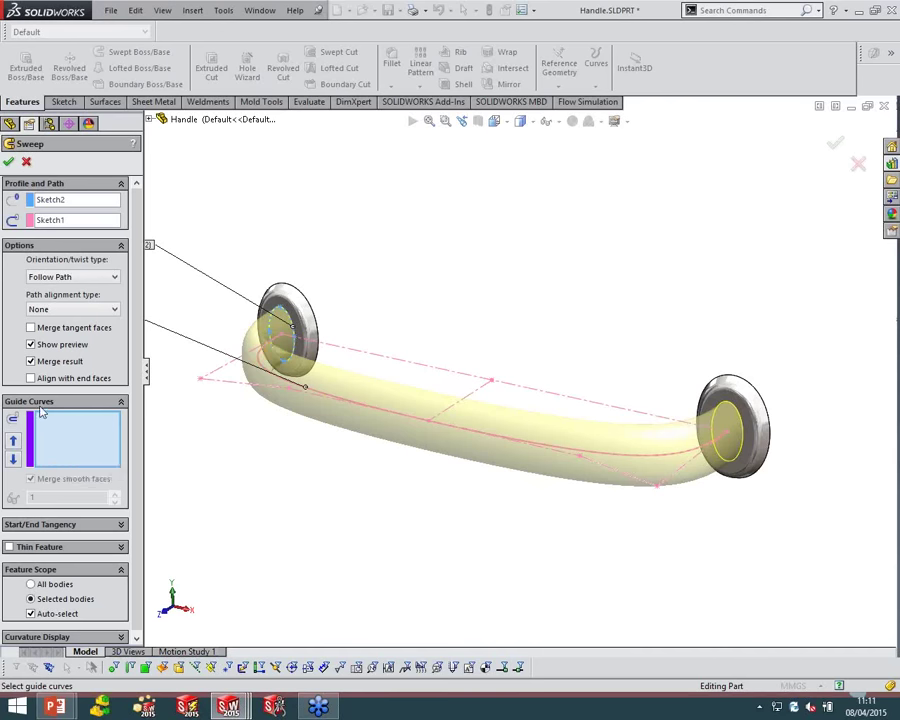
{"action": "left_click", "coordinate": [95, 401]}
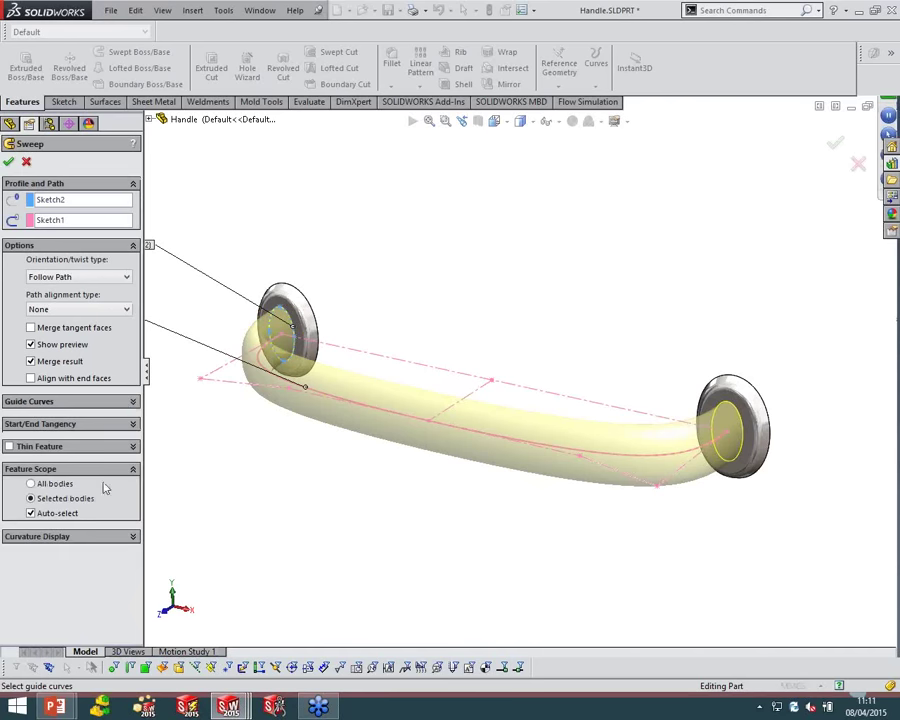
{"action": "left_click", "coordinate": [9, 446]}
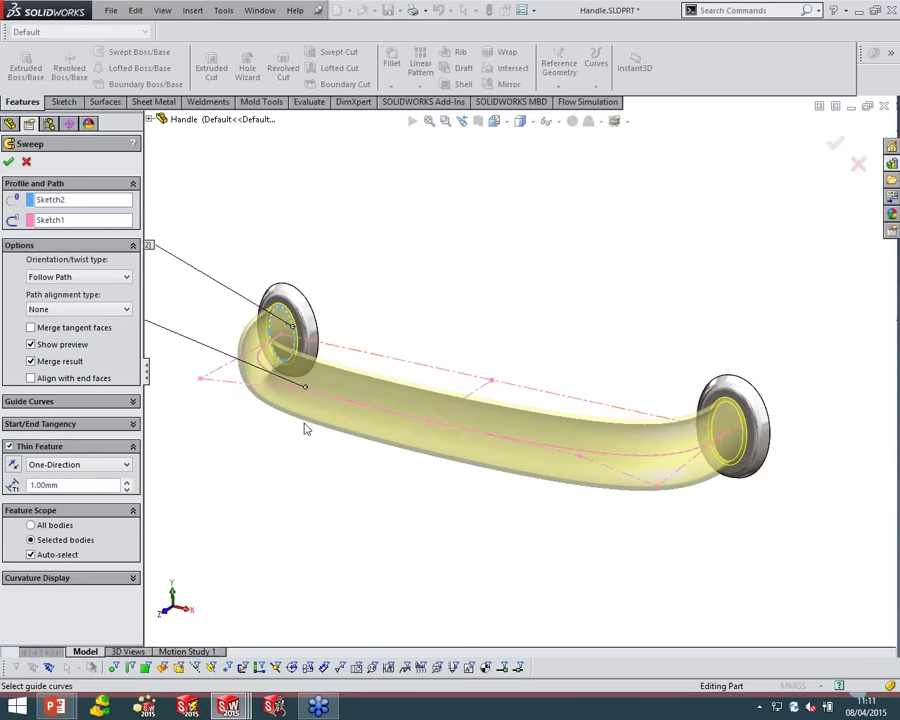
{"action": "left_click", "coordinate": [9, 446]}
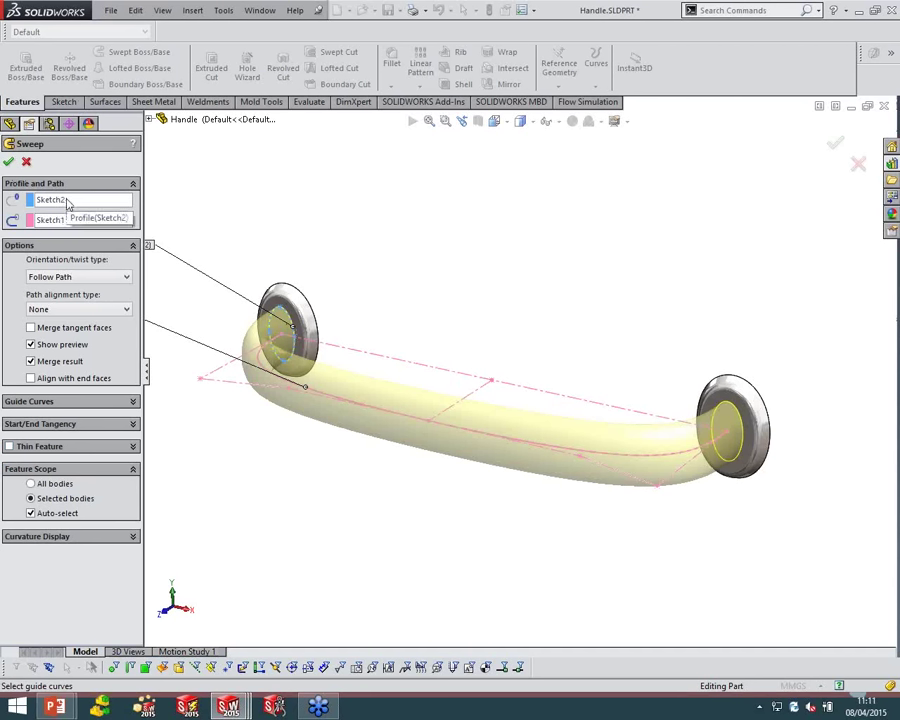
Complete the handle sweep with Sketch2 as the profile and Sketch1 as the path
{"action": "left_click", "coordinate": [10, 162]}
{"action": "middle_click_drag", "start_coordinate": [522, 273], "coordinate": [510, 335]}
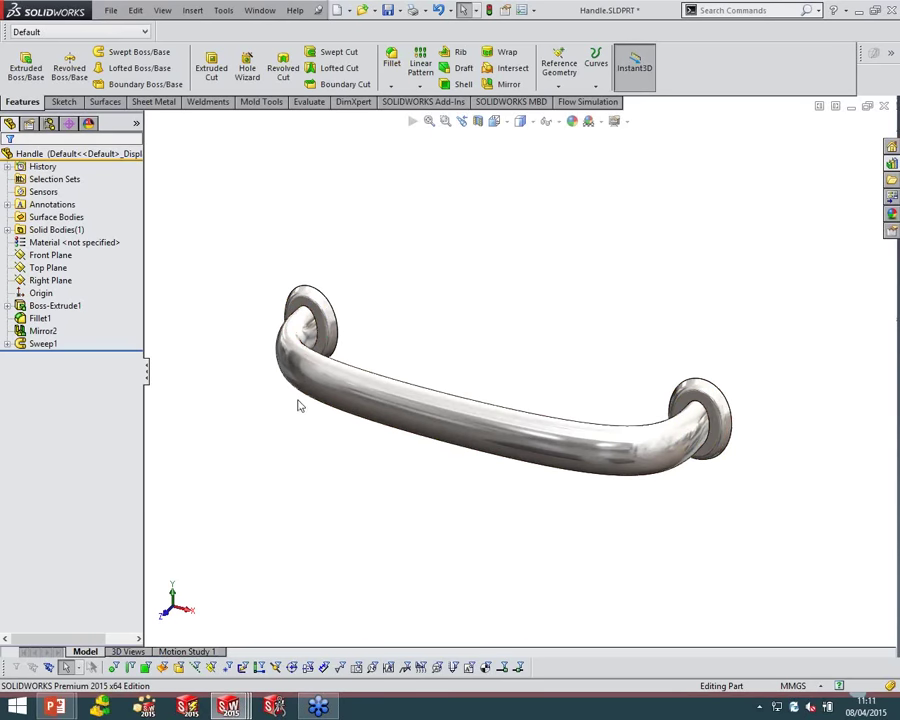
Switch to the Casing part and roll its feature history back to just after Sketch1
{"action": "key", "text": "ctrl+Tab"}
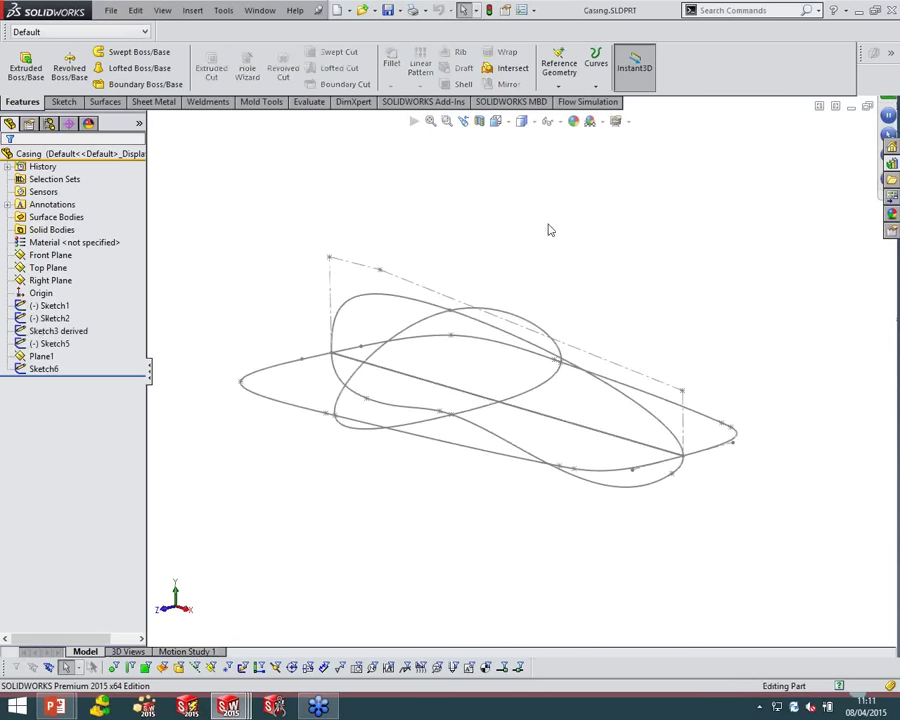
{"action": "middle_click_drag", "start_coordinate": [548, 238], "coordinate": [141, 378]}
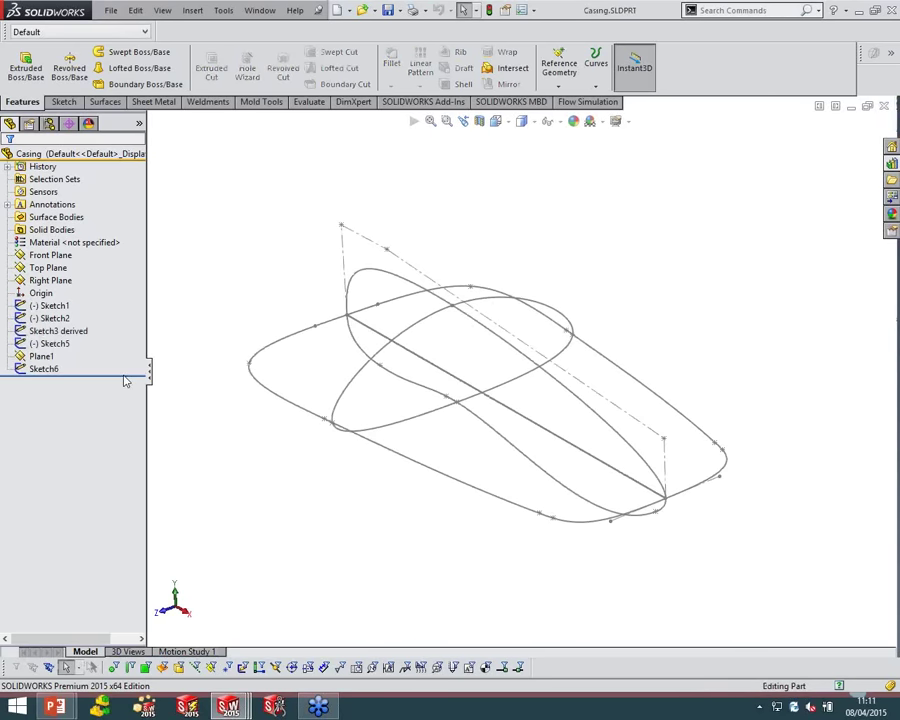
{"action": "left_click_drag", "start_coordinate": [125, 378], "coordinate": [132, 309]}
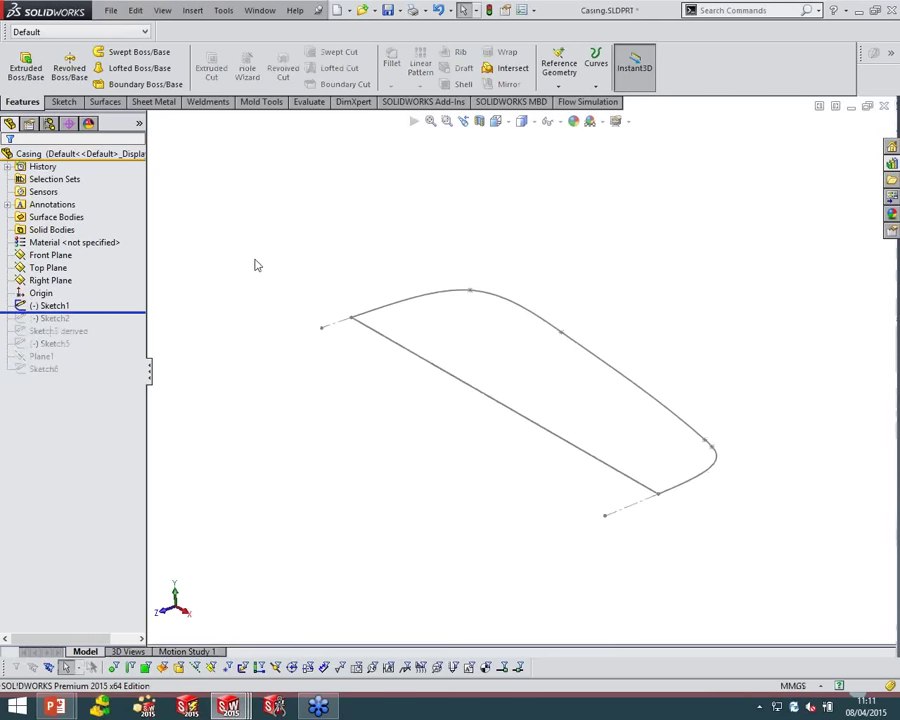
{"action": "mouse_move", "coordinate": [645, 317]}
{"action": "middle_mouse_down"}
{"action": "mouse_move", "coordinate": [641, 277]}
{"action": "mouse_move", "coordinate": [666, 313]}
{"action": "middle_mouse_up"}
{"action": "scroll", "coordinate": [668, 318], "scroll_direction": "up", "scroll_amount": 2}
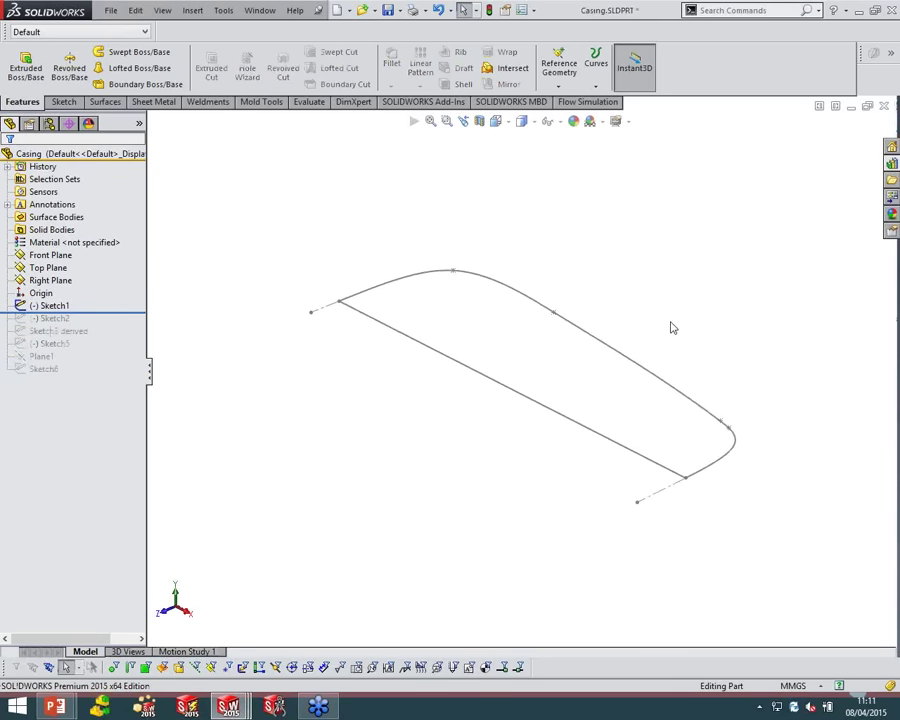
{"action": "scroll", "coordinate": [655, 327], "scroll_direction": "down", "scroll_amount": 2}
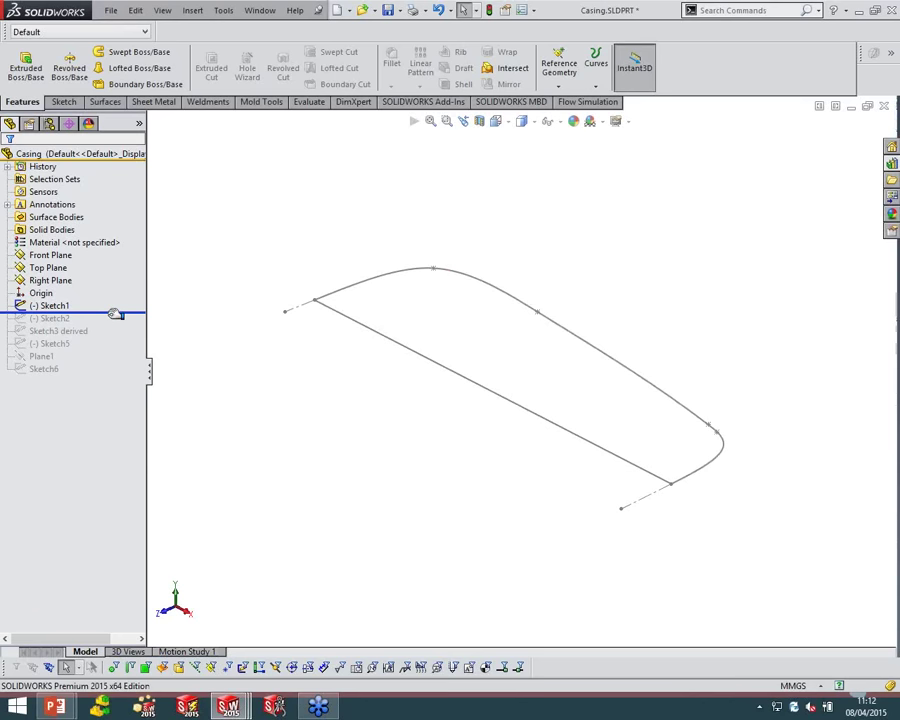
Roll the Casing history forward past Sketch2 and Sketch3 derived, and highlight the derived sketch in the model
{"action": "left_click_drag", "start_coordinate": [115, 313], "coordinate": [110, 320]}
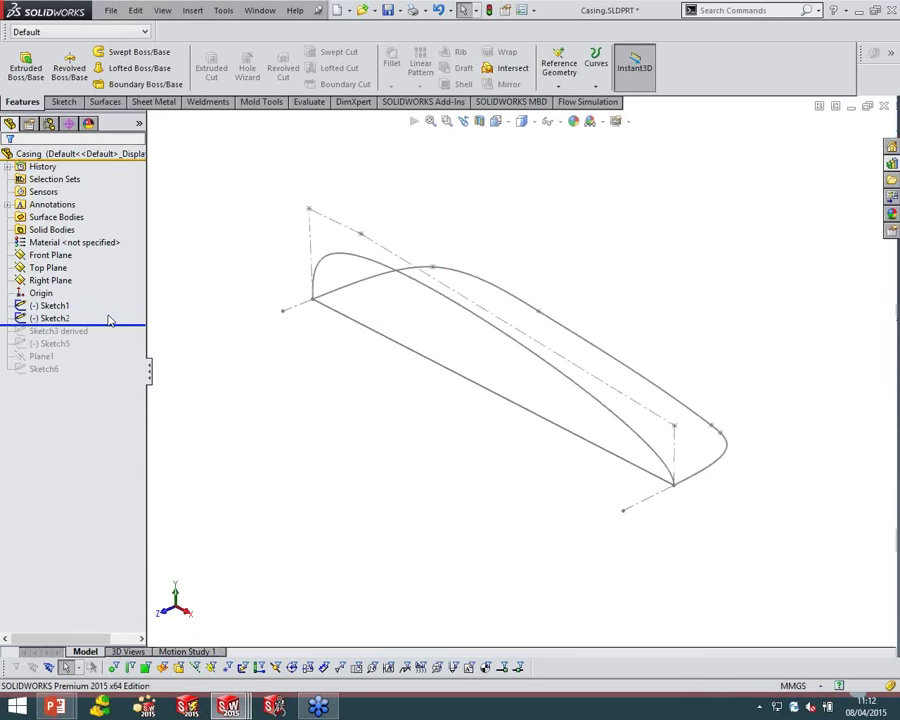
{"action": "key", "text": "Down"}
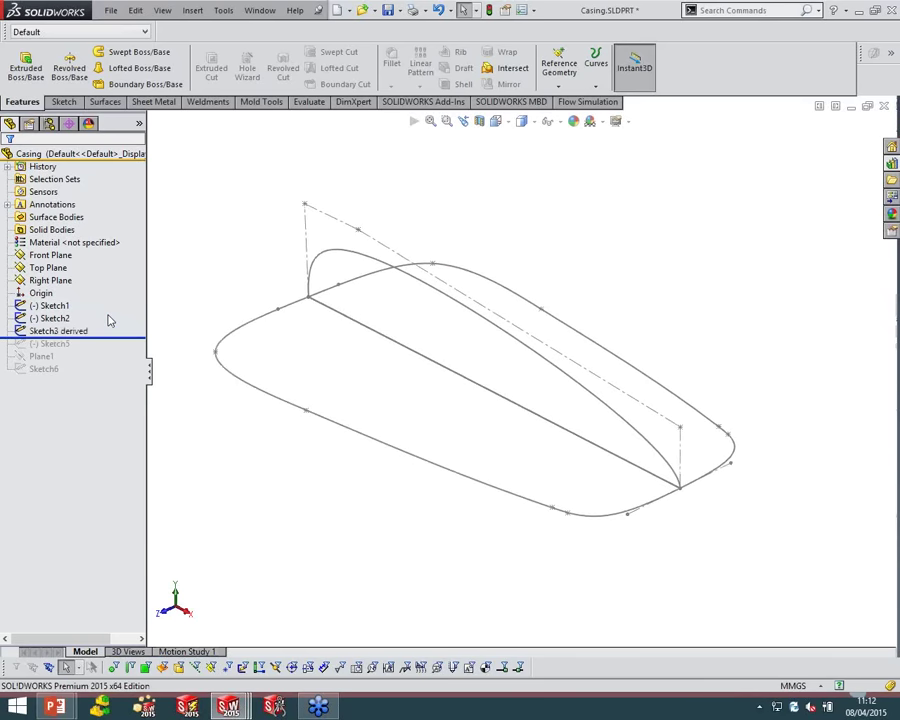
{"action": "left_click", "coordinate": [72, 334]}
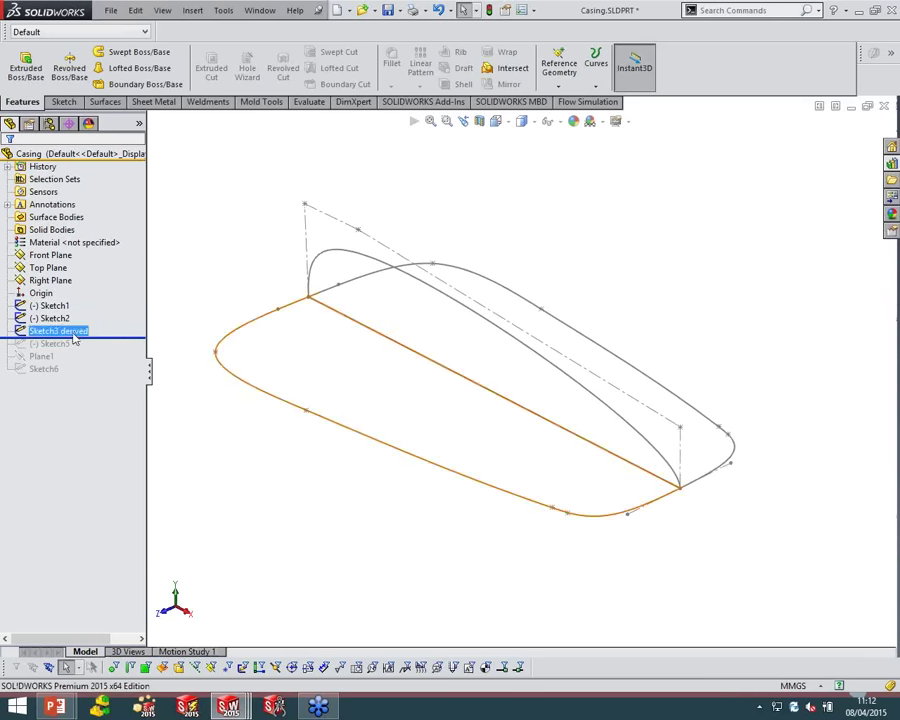
{"action": "mouse_move", "coordinate": [73, 340]}
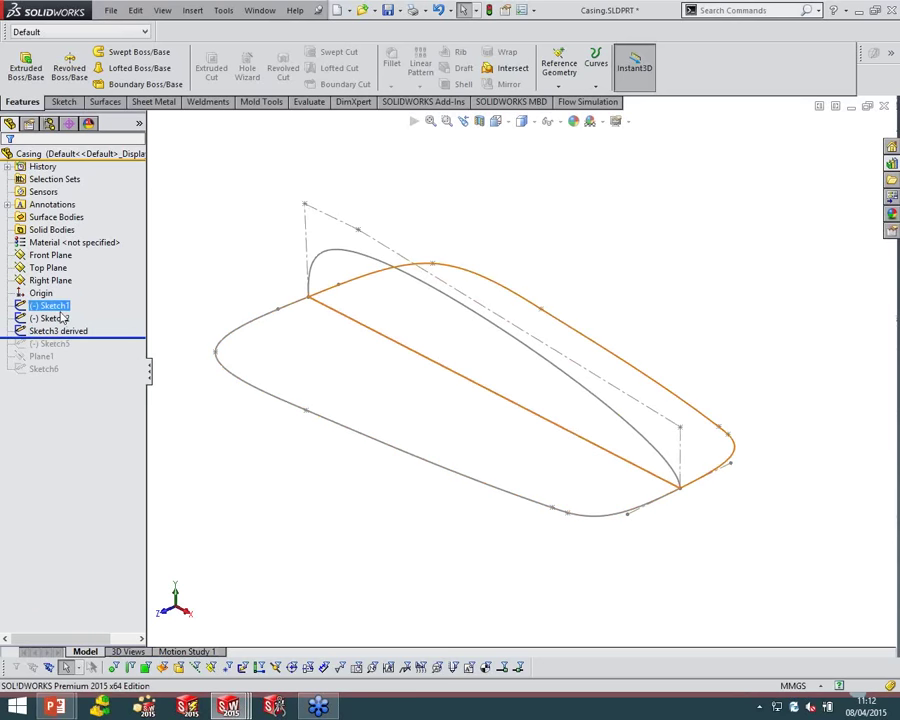
Roll the Casing history forward to include Sketch5 and inspect its curve from the side and in 3D
{"action": "left_click_drag", "start_coordinate": [115, 338], "coordinate": [115, 350]}
{"action": "mouse_move", "coordinate": [390, 441]}
{"action": "middle_mouse_down"}
{"action": "mouse_move", "coordinate": [570, 405]}
{"action": "mouse_move", "coordinate": [616, 373]}
{"action": "middle_mouse_up"}
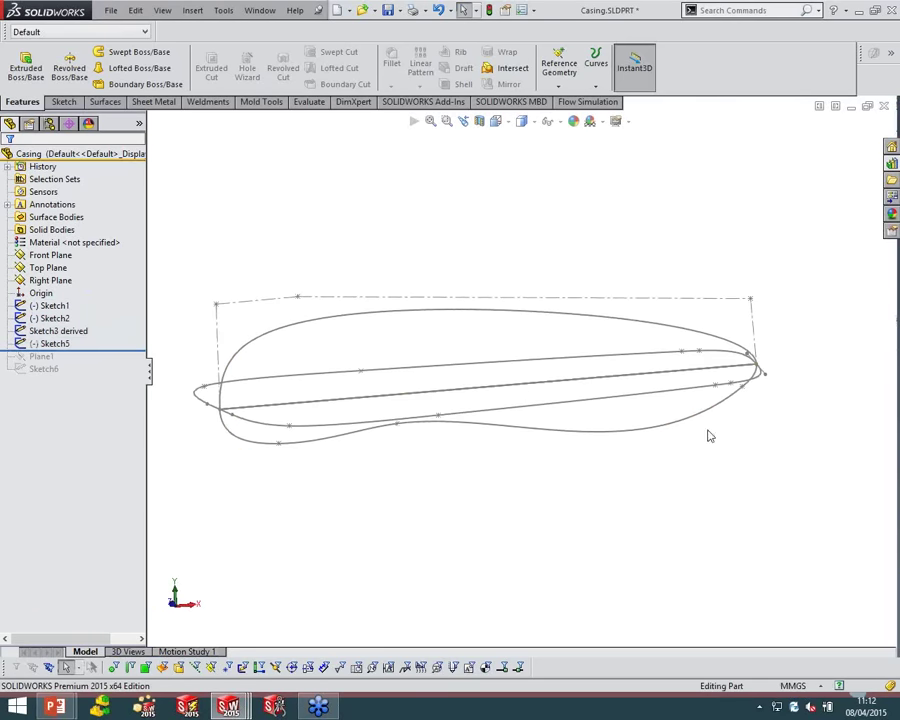
{"action": "mouse_move", "coordinate": [769, 372]}
{"action": "middle_mouse_down"}
{"action": "mouse_move", "coordinate": [738, 473]}
{"action": "mouse_move", "coordinate": [689, 442]}
{"action": "middle_mouse_up"}
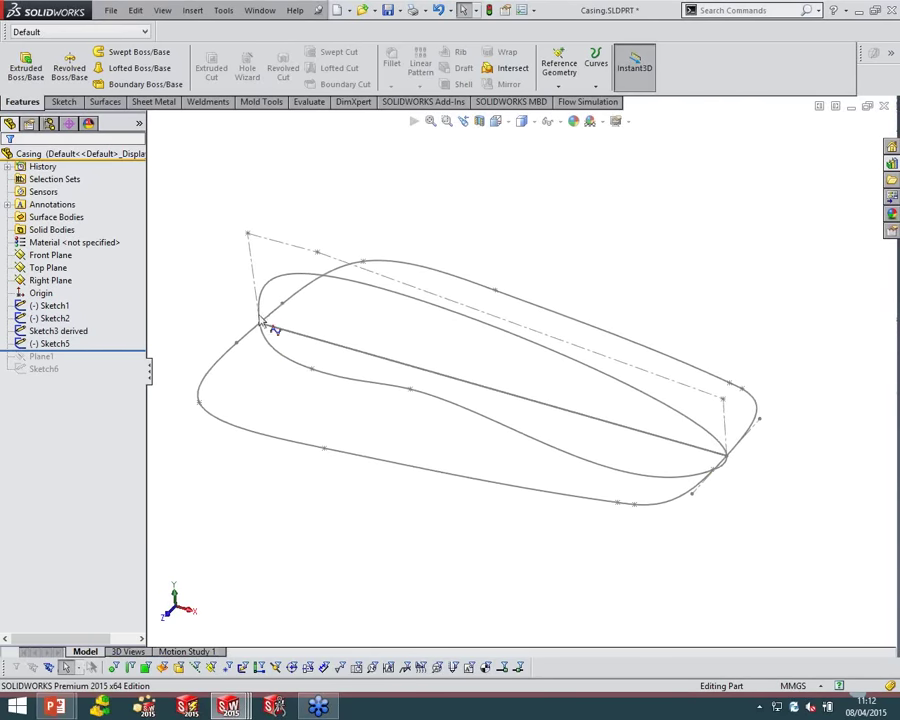
{"action": "mouse_move", "coordinate": [675, 316]}
{"action": "middle_mouse_down"}
{"action": "mouse_move", "coordinate": [685, 277]}
{"action": "mouse_move", "coordinate": [668, 272]}
{"action": "mouse_move", "coordinate": [682, 286]}
{"action": "mouse_move", "coordinate": [470, 254]}
{"action": "middle_mouse_up"}
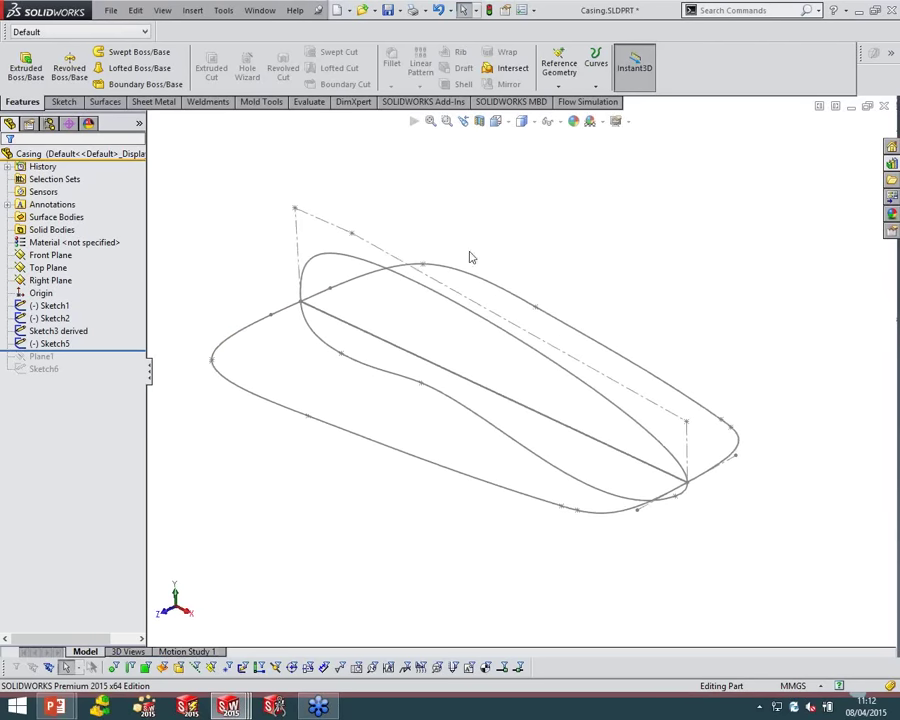
Start a Lofted Boss/Base and open the SelectionManager for its profiles, placing it nearer the sketches
{"action": "left_click", "coordinate": [155, 75]}
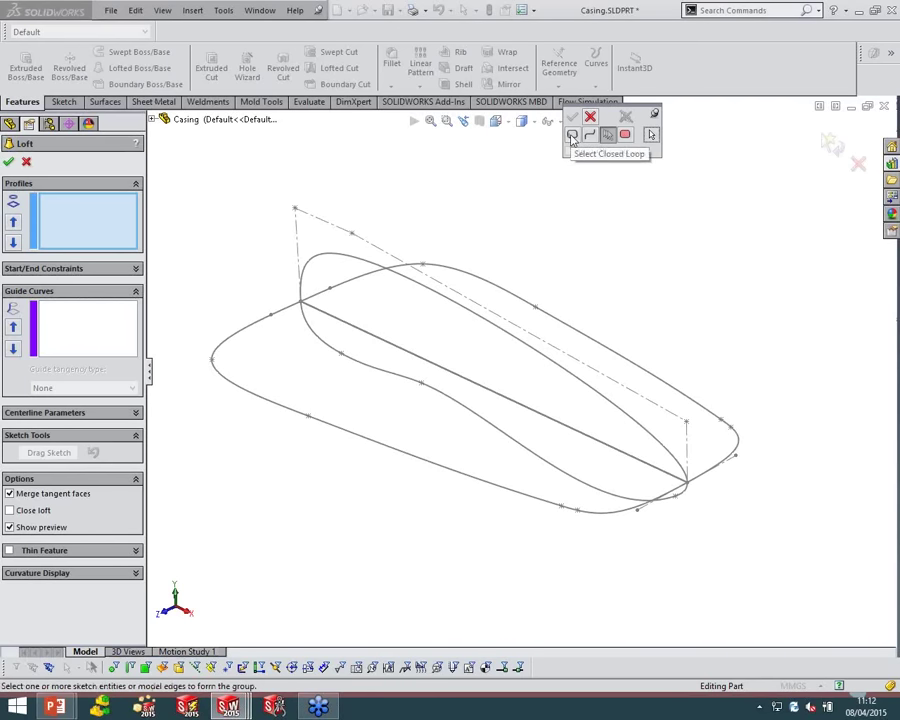
{"action": "left_click", "coordinate": [80, 223]}
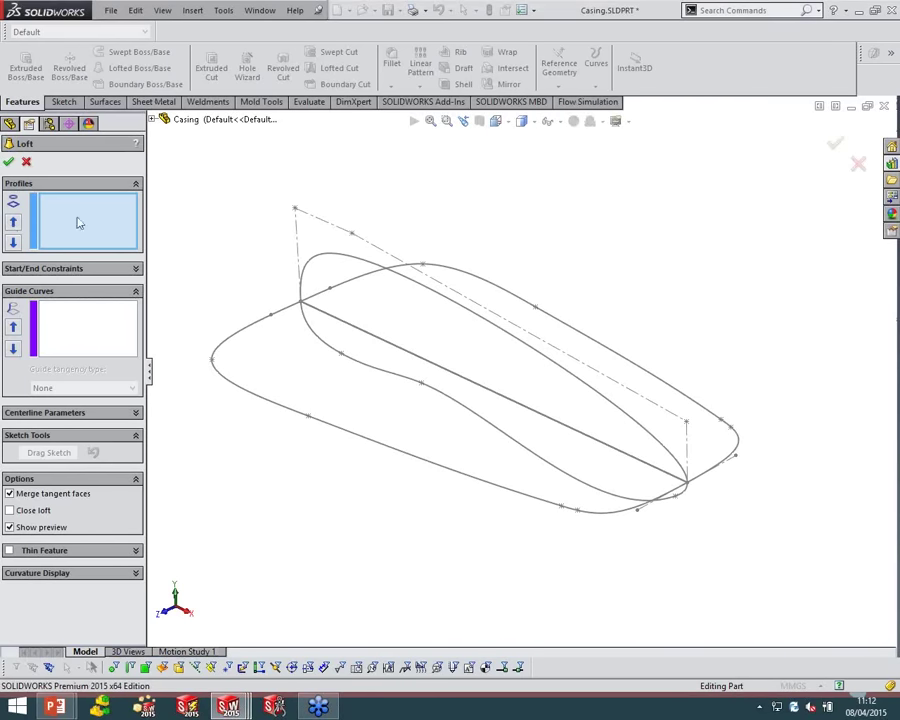
{"action": "right_click", "coordinate": [63, 208]}
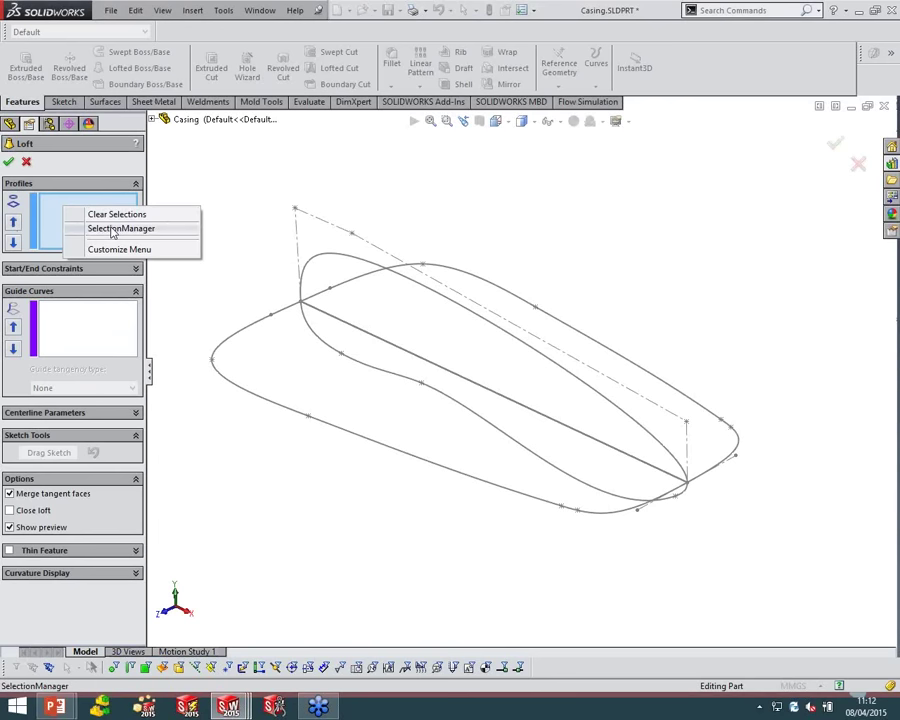
{"action": "left_click", "coordinate": [111, 229]}
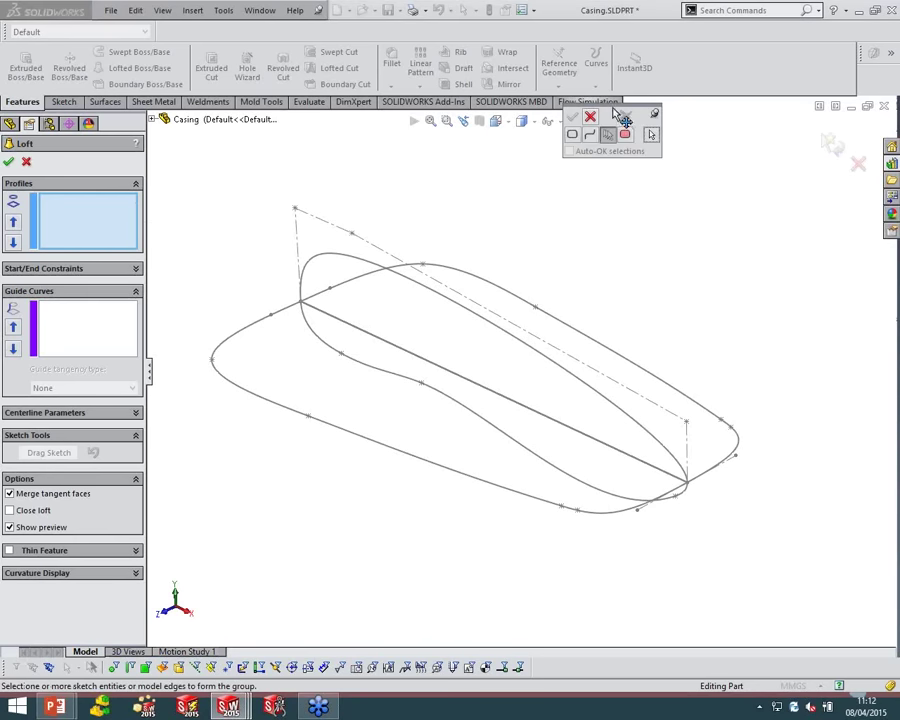
{"action": "left_click_drag", "start_coordinate": [612, 110], "coordinate": [505, 172]}
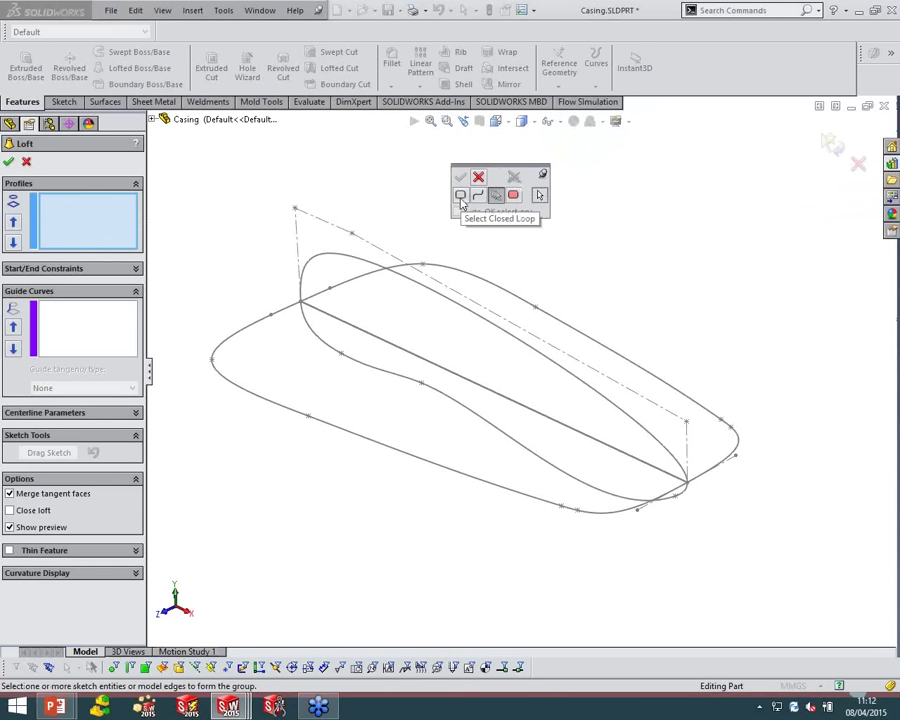
Try the closed loop, open loop, group and region selection modes, picking and deselecting the rear outline curve and centre line as a group
{"action": "left_click", "coordinate": [460, 196]}
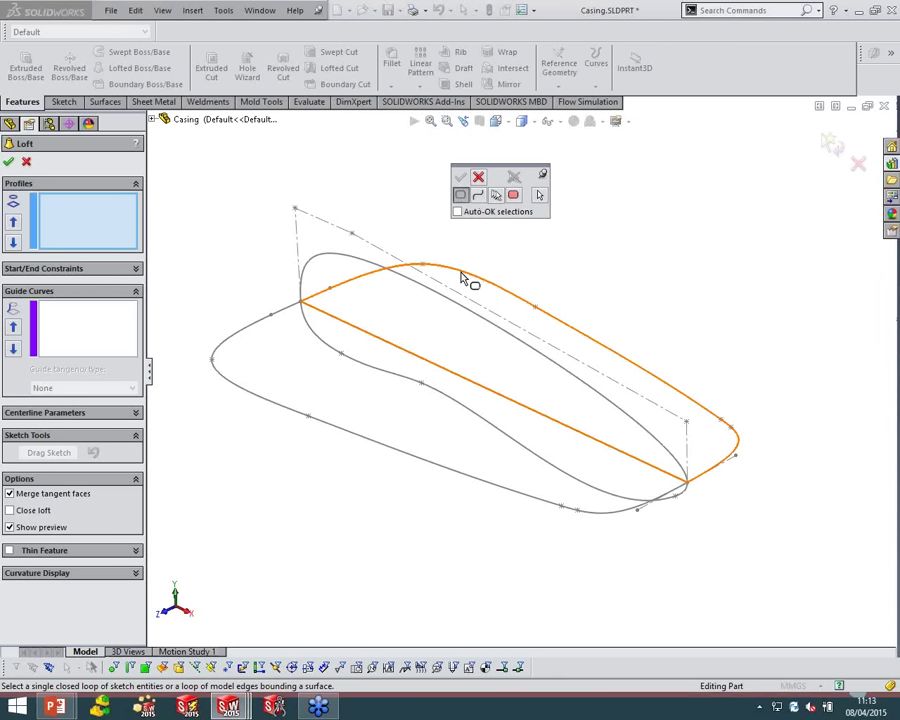
{"action": "left_click", "coordinate": [481, 196]}
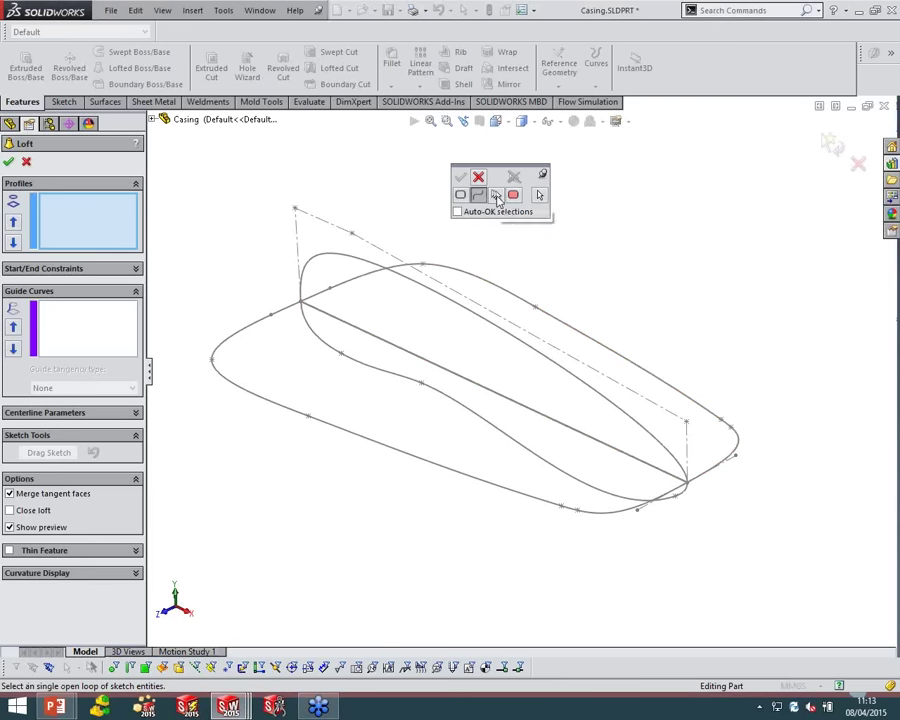
{"action": "left_click", "coordinate": [496, 197]}
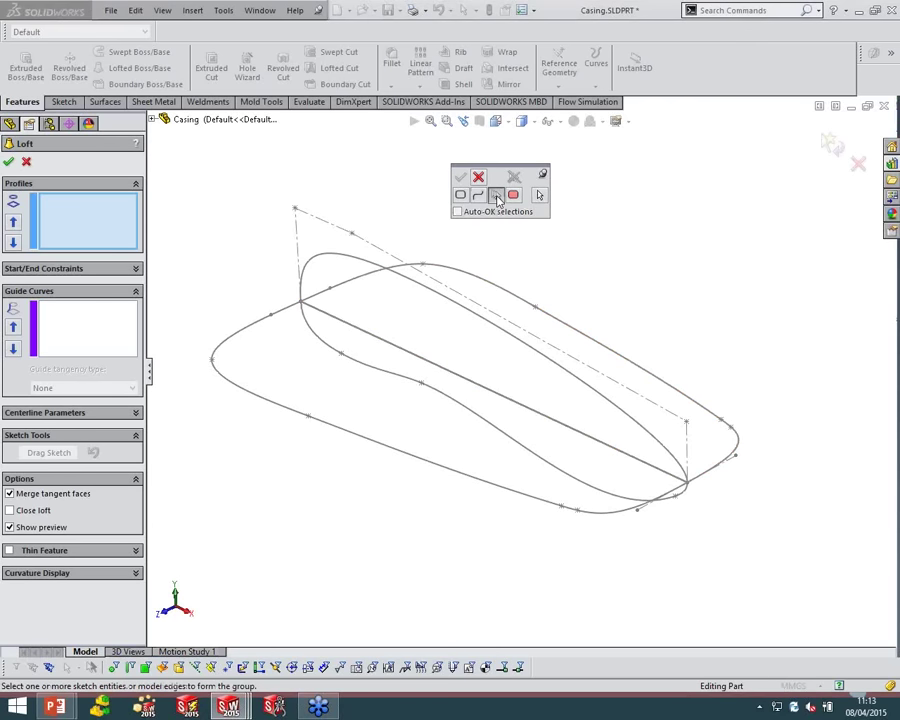
{"action": "left_click", "coordinate": [404, 270]}
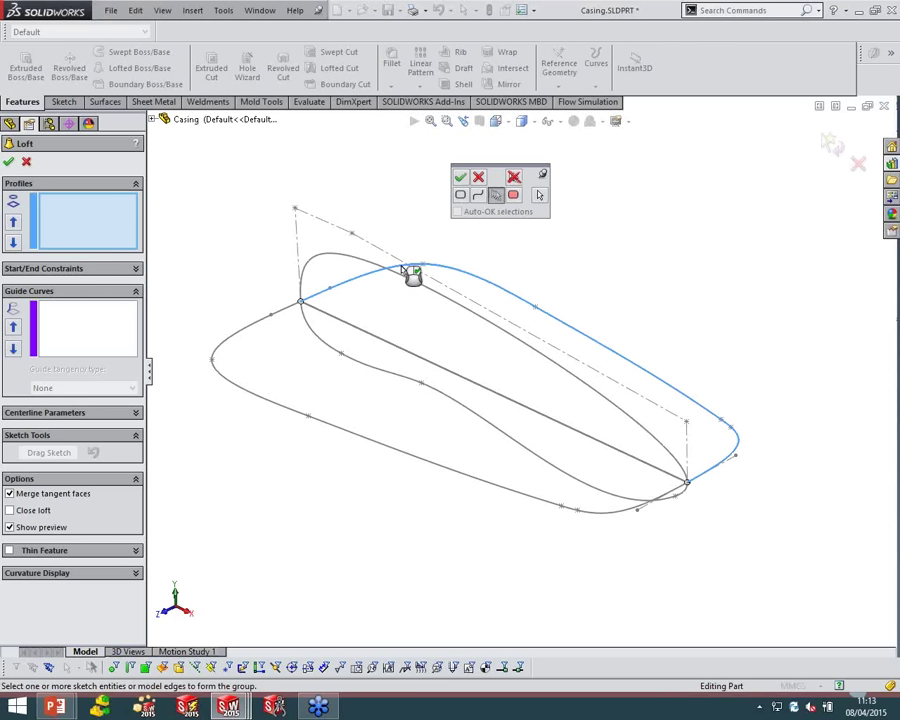
{"action": "left_click", "coordinate": [575, 431]}
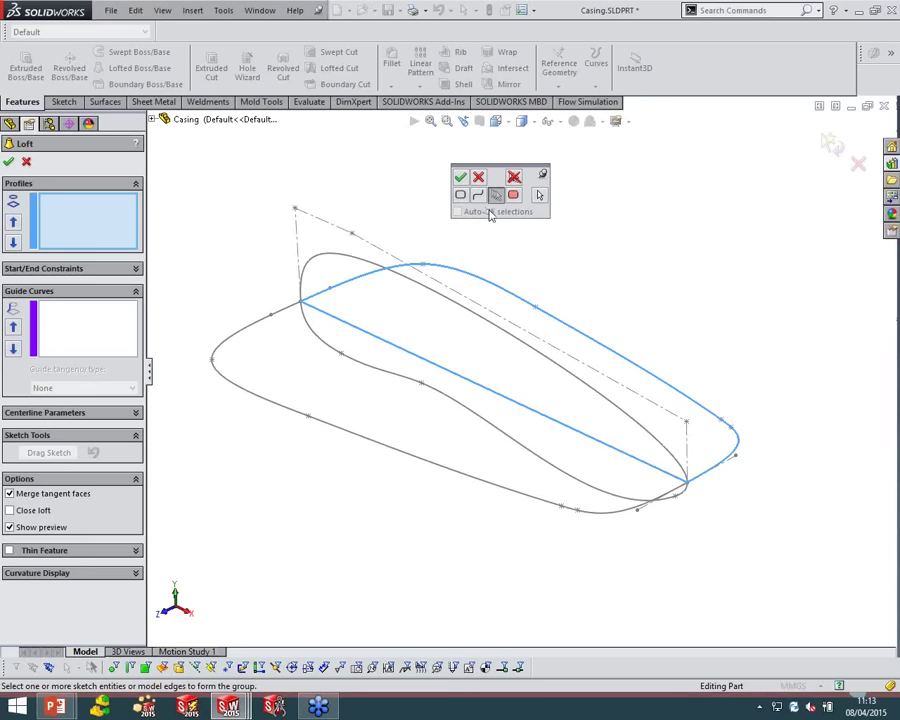
{"action": "left_click", "coordinate": [456, 272]}
{"action": "left_click", "coordinate": [422, 358]}
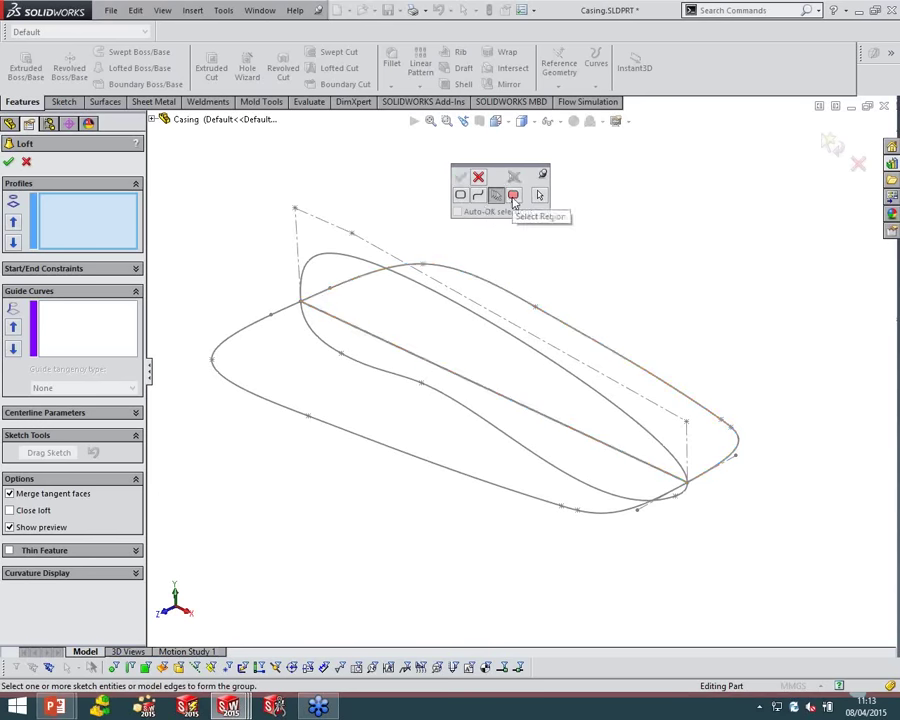
{"action": "left_click", "coordinate": [513, 197]}
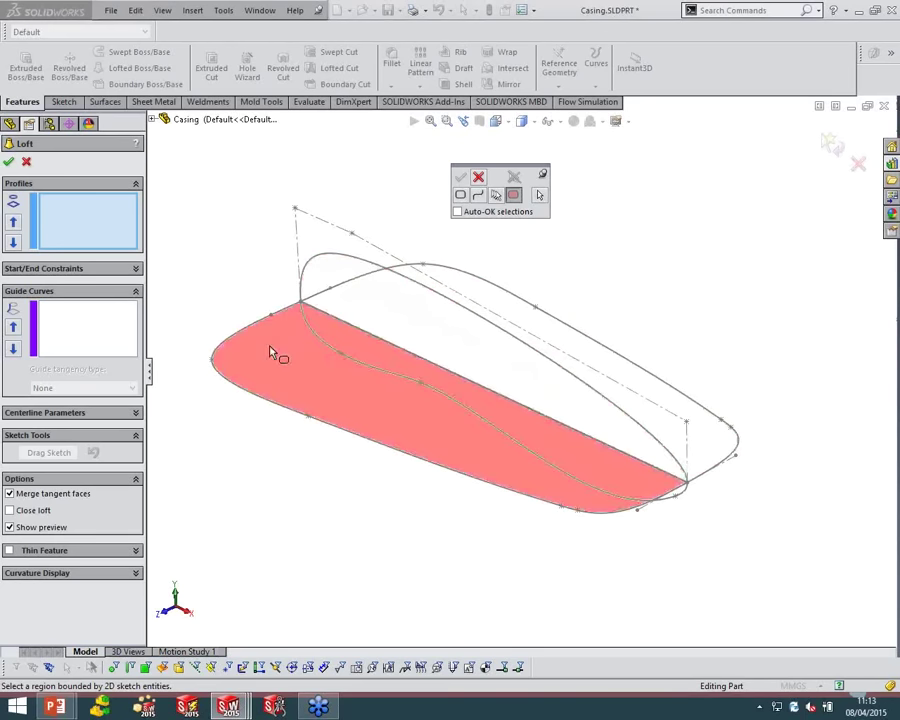
Add the rear half-outline and the upright upper arch as the first two loft profiles using closed loop selection
{"action": "left_click", "coordinate": [461, 196]}
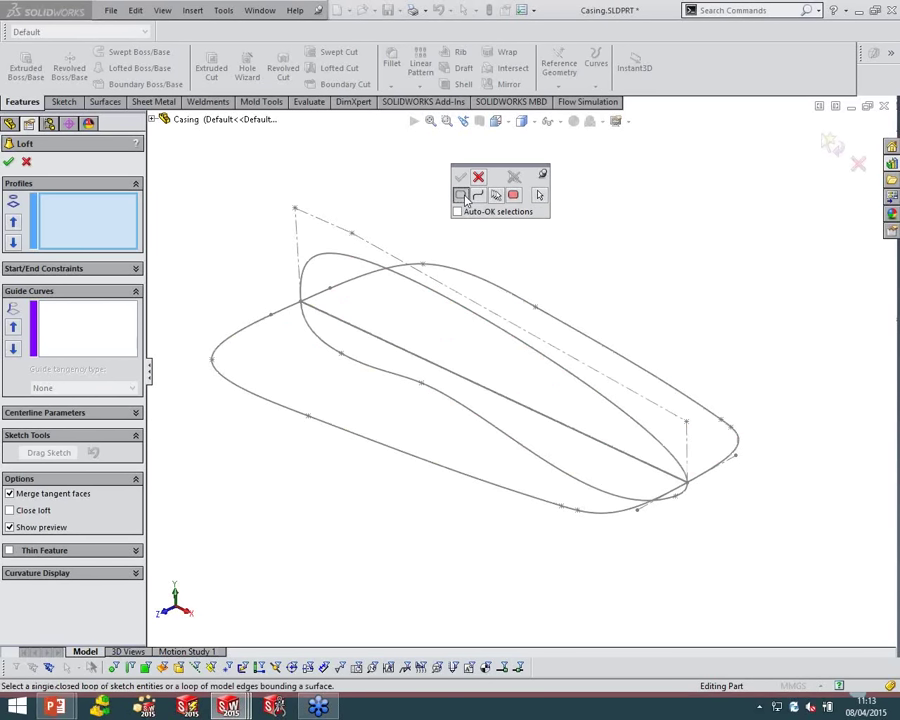
{"action": "left_click", "coordinate": [470, 280]}
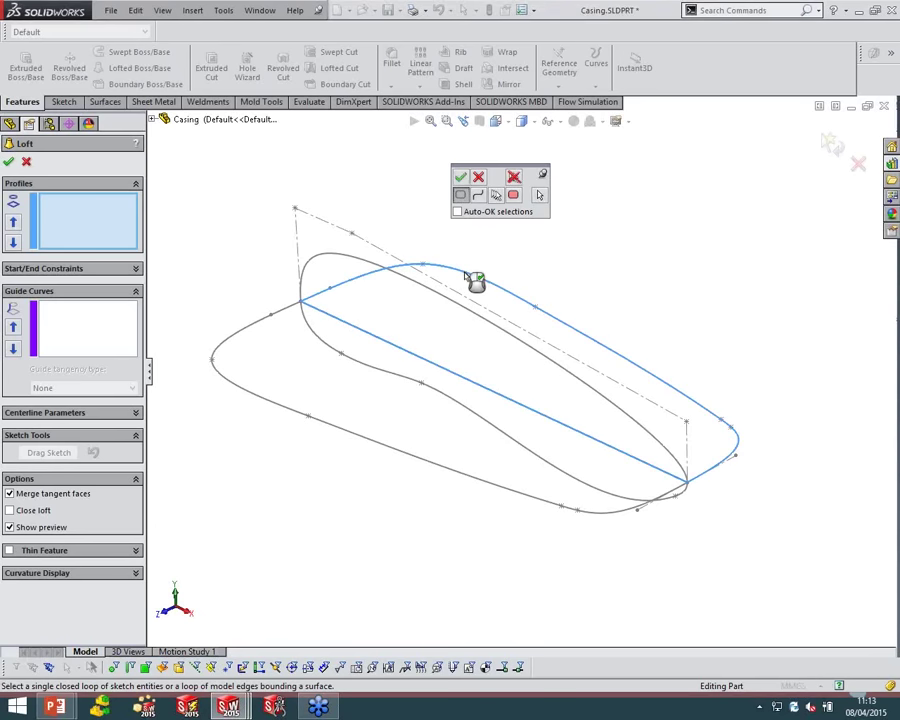
{"action": "right_click", "coordinate": [468, 274]}
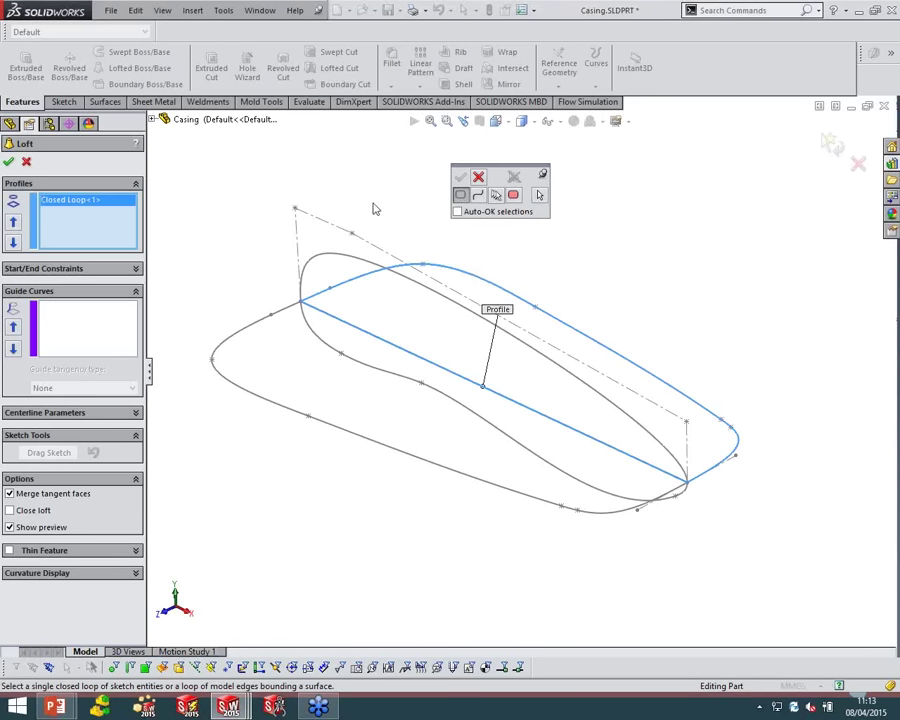
{"action": "left_click", "coordinate": [341, 260]}
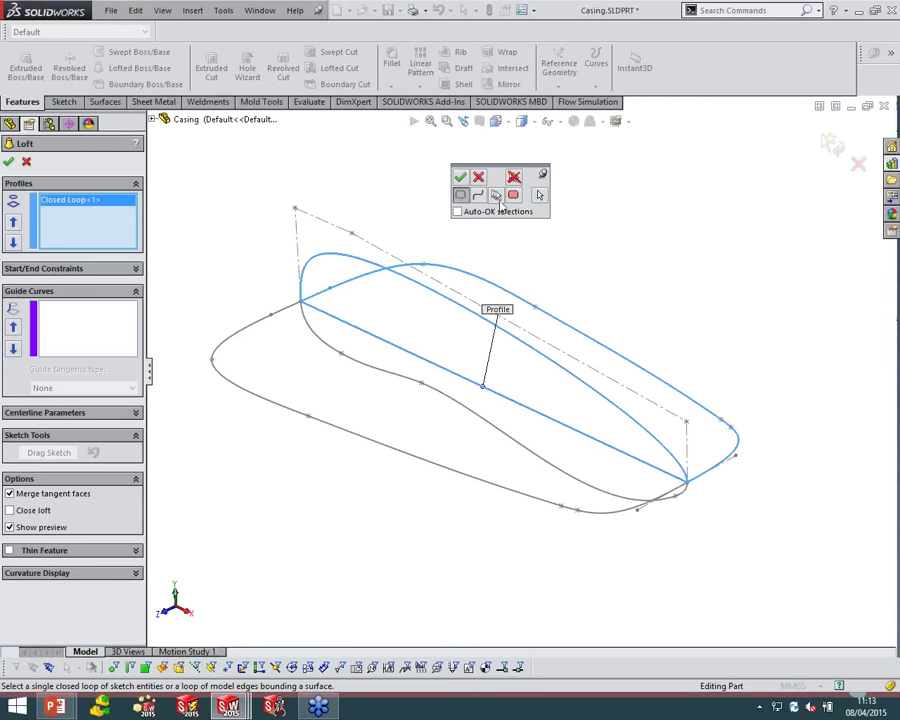
{"action": "left_click", "coordinate": [461, 180]}
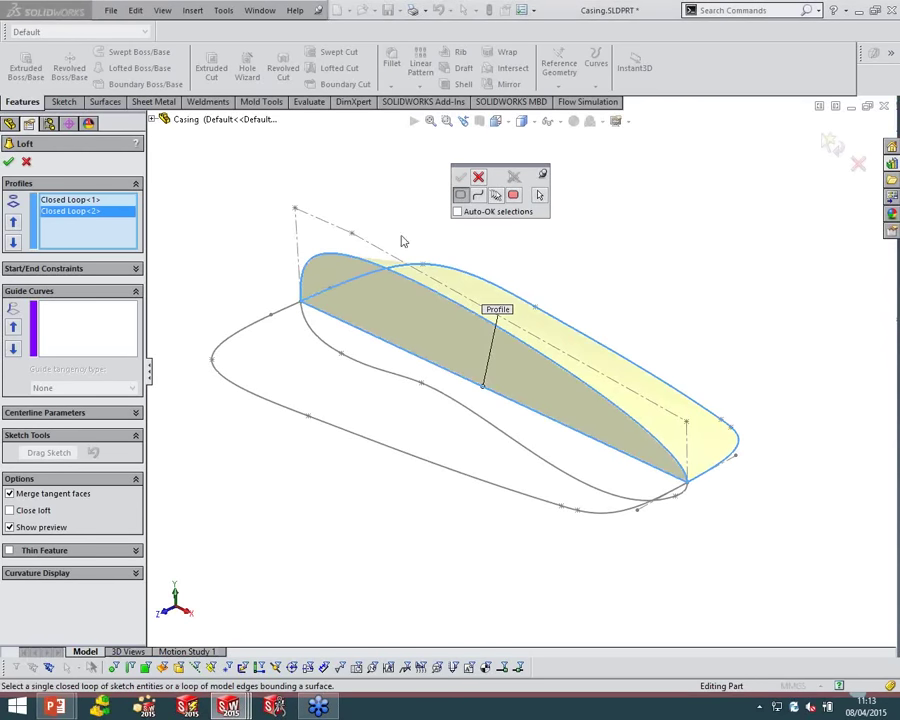
Add the closed loop of the front half-outline, on the opposite side of the centre line, as the third loft profile
{"action": "mouse_move", "coordinate": [388, 305]}
{"action": "middle_mouse_down"}
{"action": "mouse_move", "coordinate": [364, 328]}
{"action": "mouse_move", "coordinate": [402, 269]}
{"action": "mouse_move", "coordinate": [380, 251]}
{"action": "mouse_move", "coordinate": [369, 245]}
{"action": "mouse_move", "coordinate": [335, 263]}
{"action": "mouse_move", "coordinate": [400, 297]}
{"action": "middle_mouse_up"}
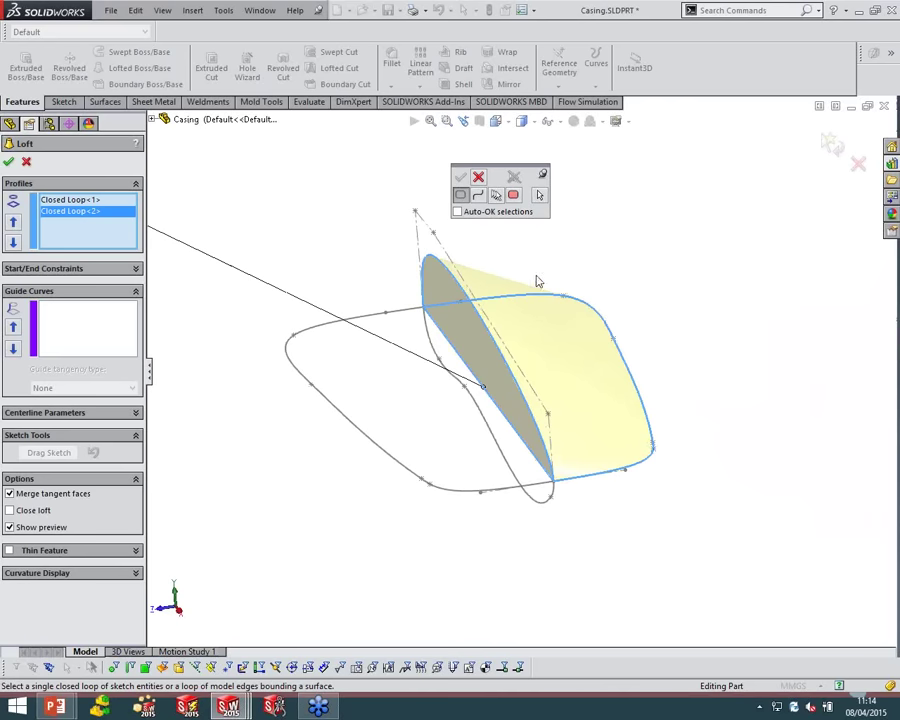
{"action": "middle_click_drag", "start_coordinate": [610, 318], "coordinate": [502, 315]}
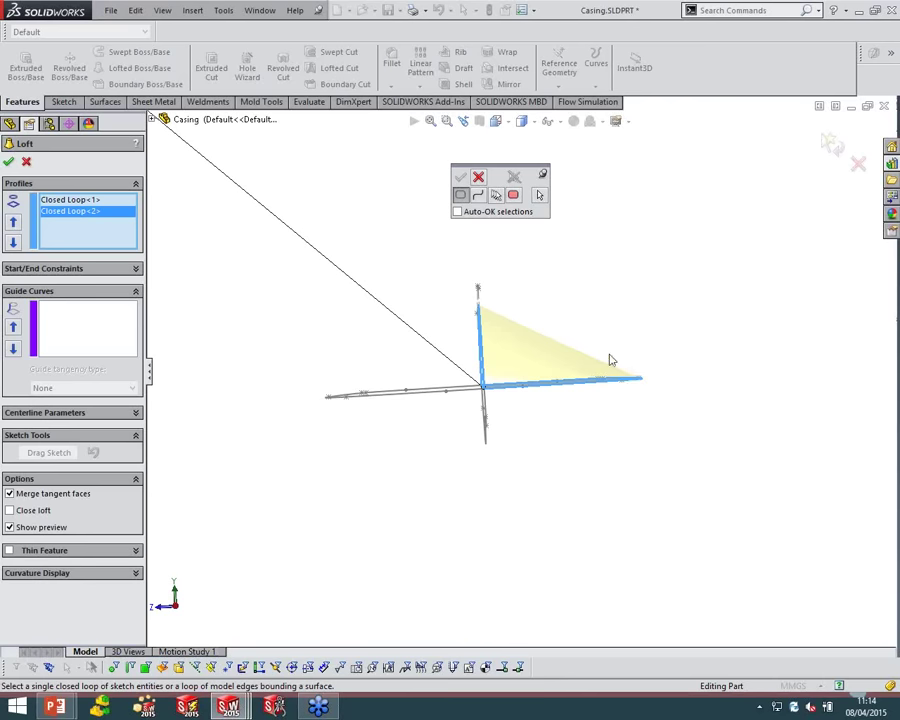
{"action": "left_click", "coordinate": [481, 307]}
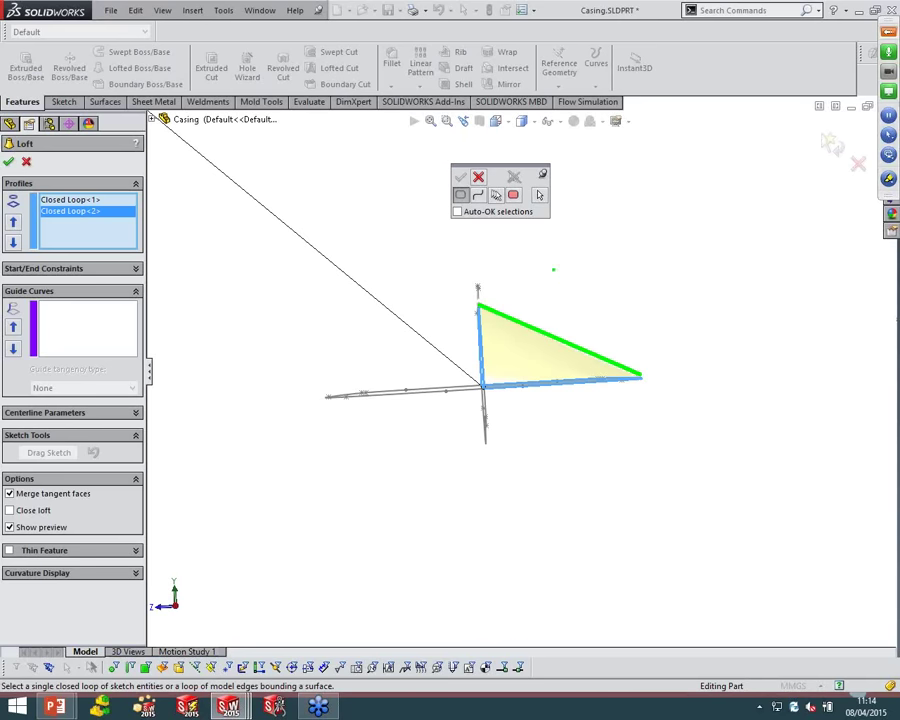
{"action": "left_click", "coordinate": [476, 315]}
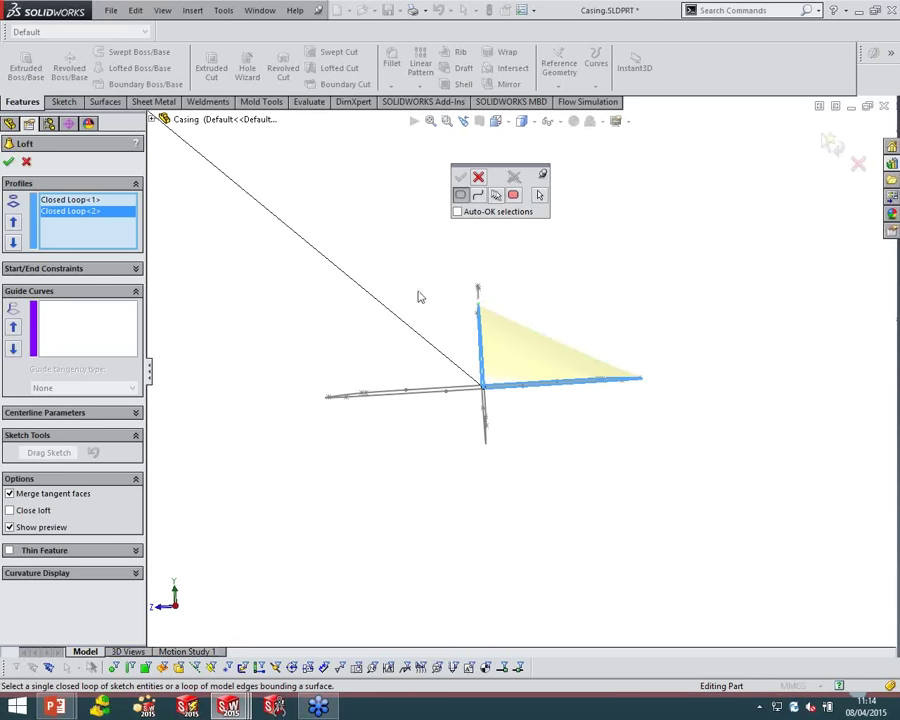
{"action": "middle_click_drag", "start_coordinate": [615, 312], "coordinate": [241, 402]}
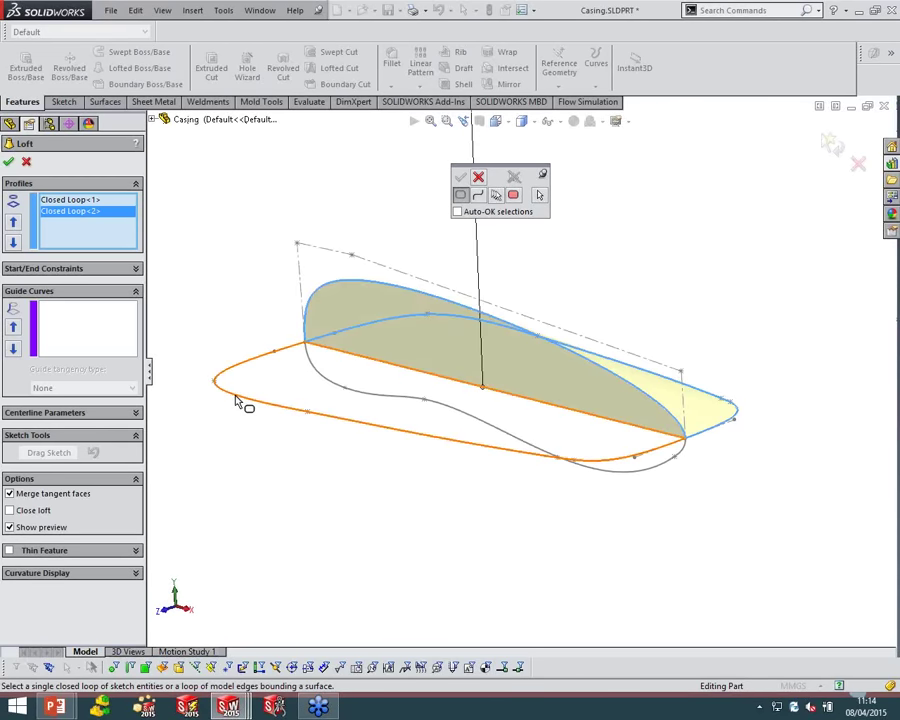
{"action": "left_click", "coordinate": [237, 402]}
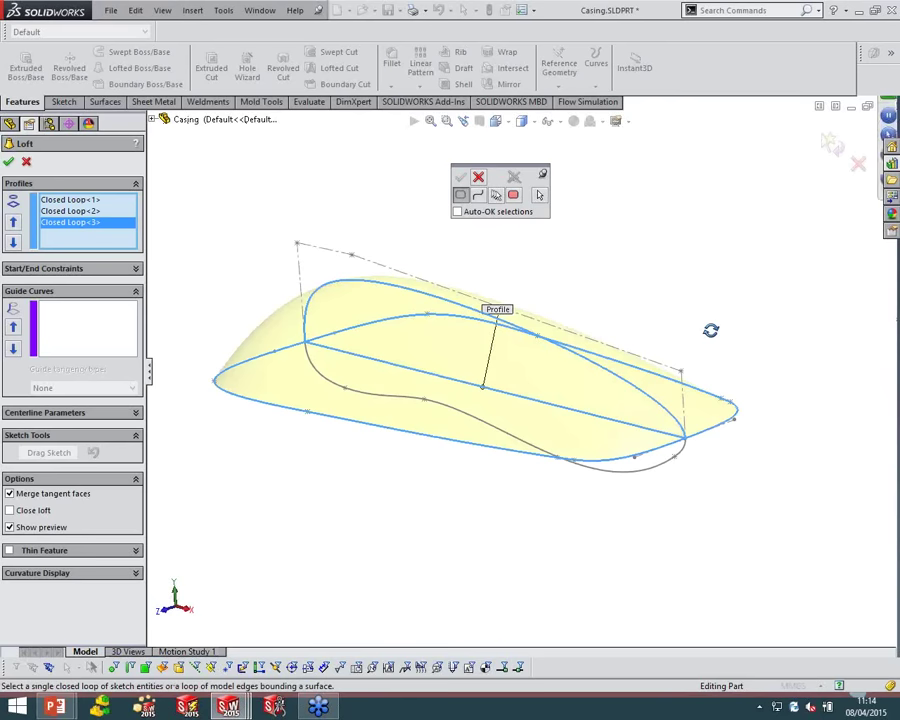
Examine the curvature of the three-profile loft preview in the Front and Right views and at an angle
{"action": "middle_click_drag", "start_coordinate": [710, 330], "coordinate": [645, 295]}
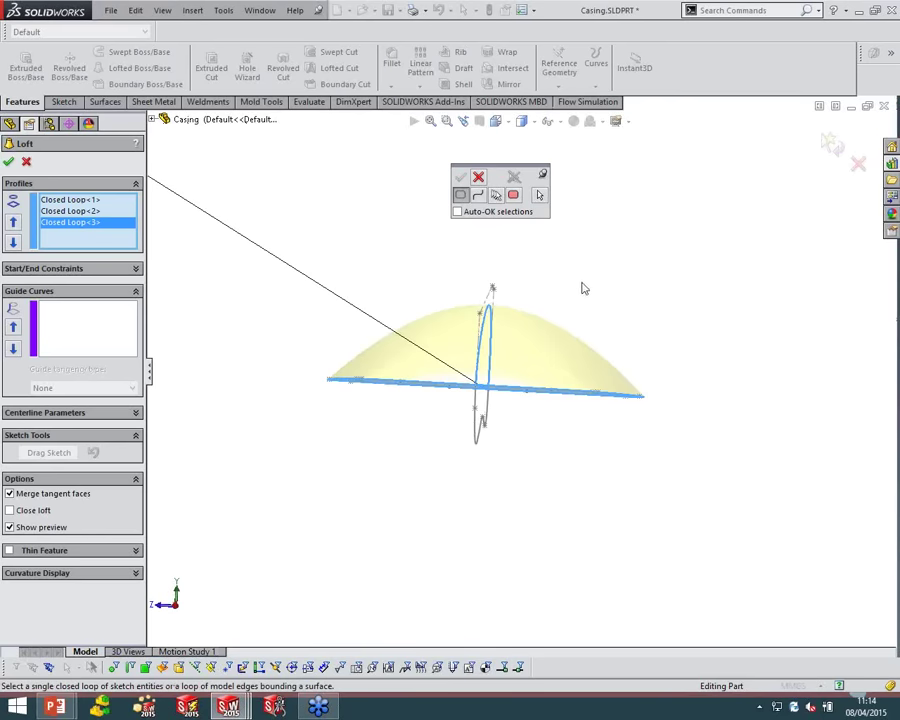
{"action": "middle_click_drag", "start_coordinate": [584, 289], "coordinate": [546, 305]}
{"action": "key", "text": "ctrl+8"}
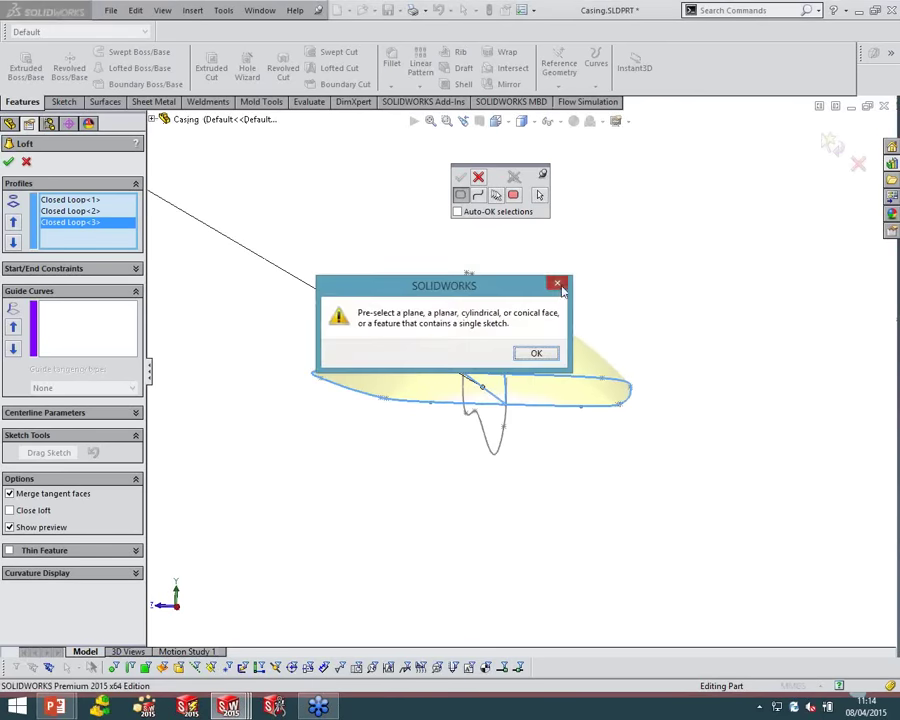
{"action": "left_click", "coordinate": [558, 284]}
{"action": "key", "text": "space"}
{"action": "left_click", "coordinate": [531, 340]}
{"action": "key", "text": "space"}
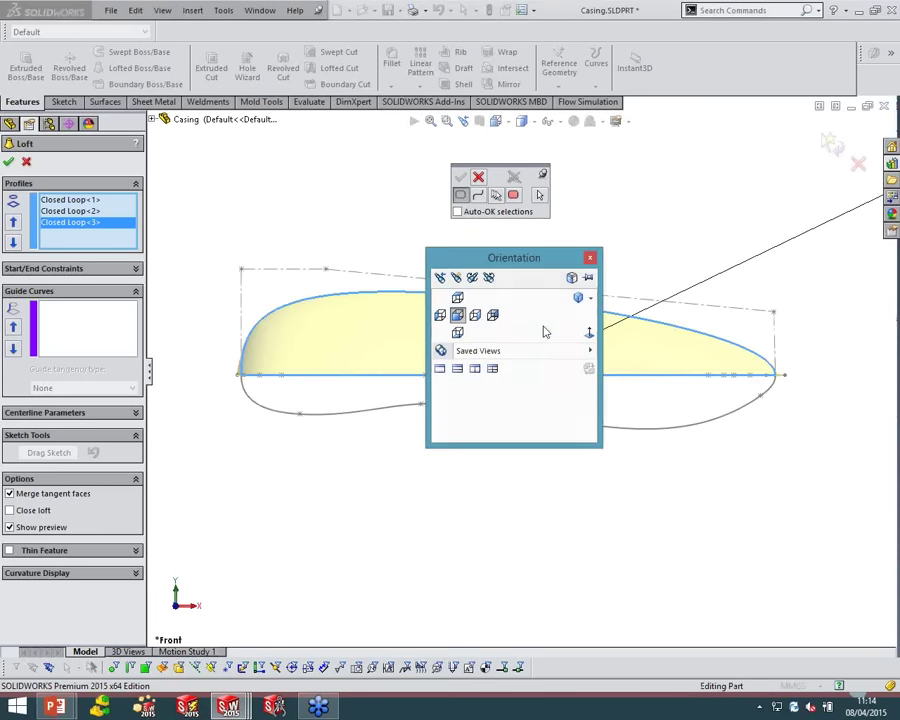
{"action": "left_click", "coordinate": [475, 315]}
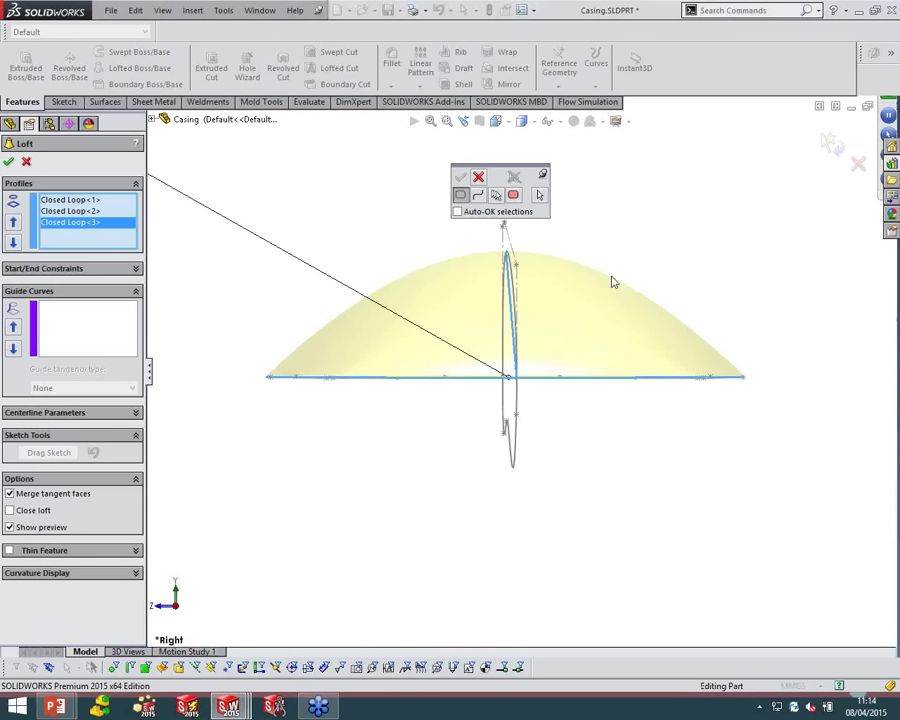
{"action": "middle_click_drag", "start_coordinate": [621, 292], "coordinate": [378, 433]}
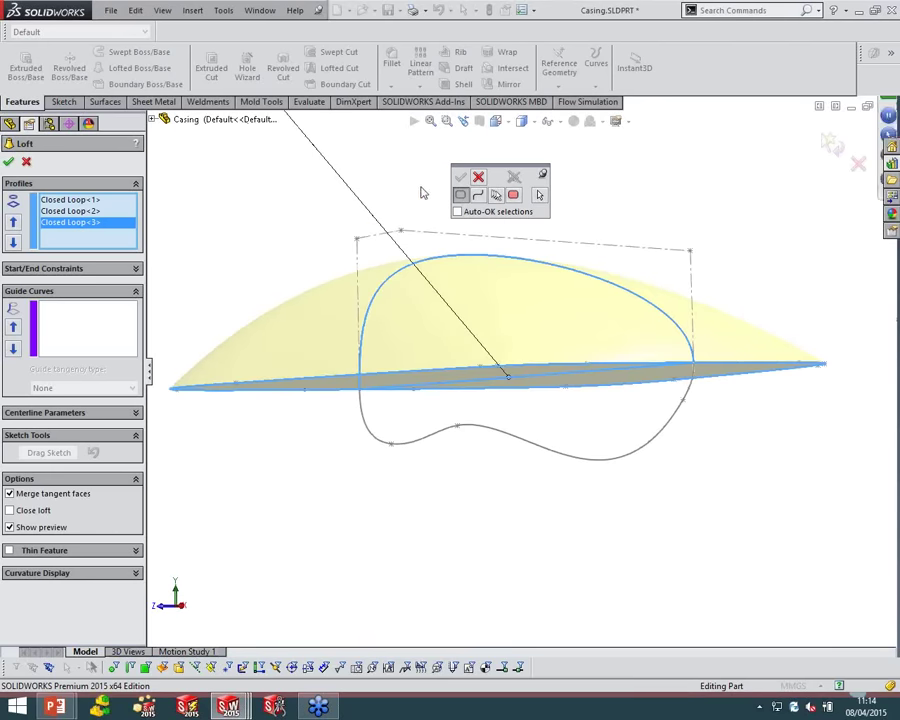
Reopen the SelectionManager for the profiles and add the closed loop of the wavy lower curve as the fourth loft profile
{"action": "middle_click_drag", "start_coordinate": [331, 311], "coordinate": [379, 387]}
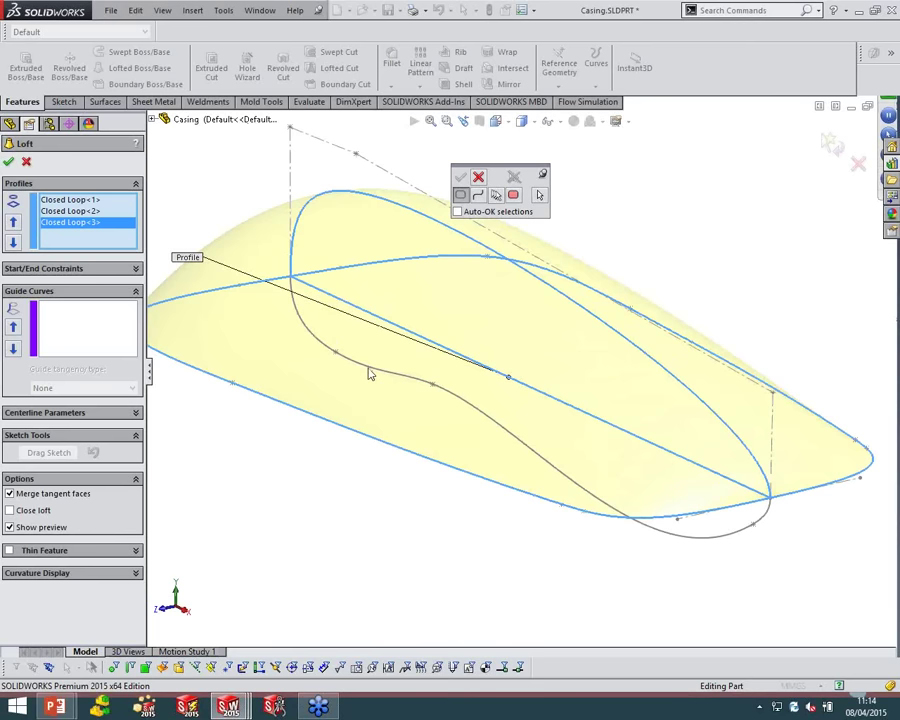
{"action": "left_click", "coordinate": [478, 178]}
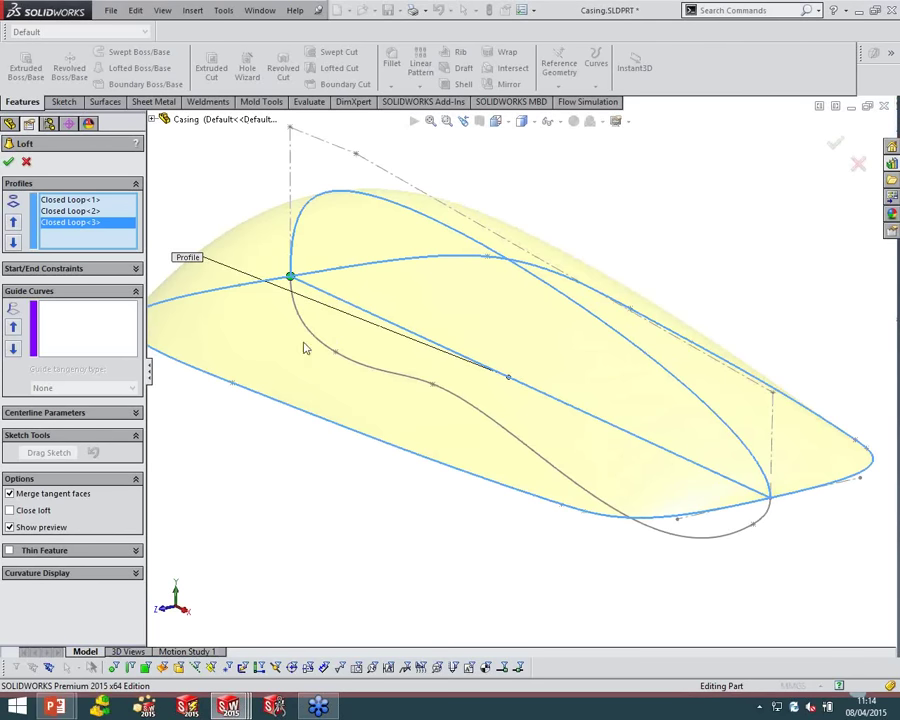
{"action": "right_click", "coordinate": [130, 241]}
{"action": "left_click", "coordinate": [142, 261]}
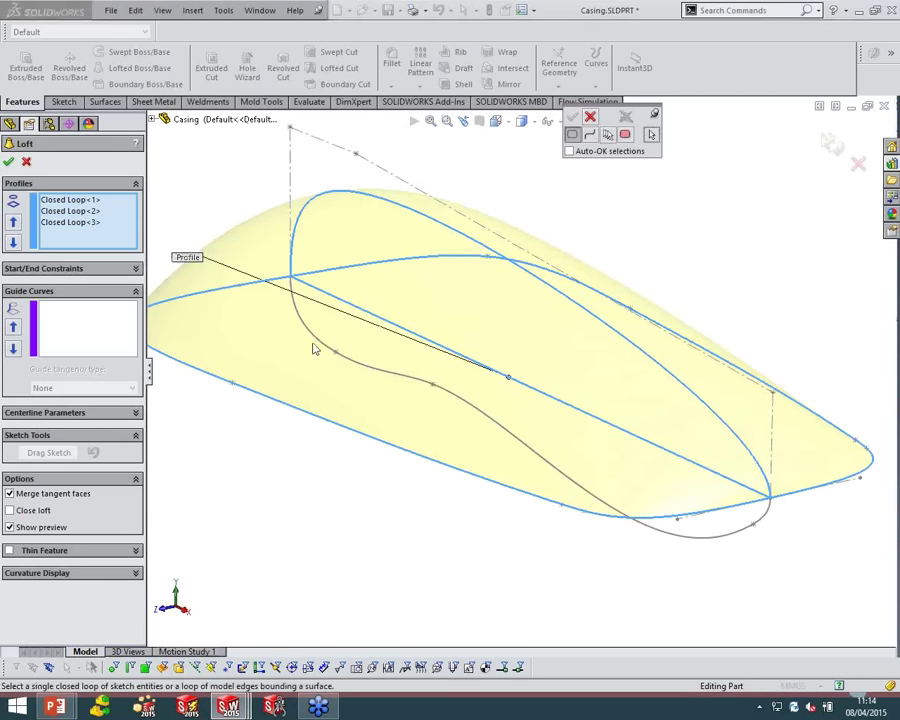
{"action": "left_click", "coordinate": [325, 345]}
Enable the Close loft option to join the last profile back to the first, and dismiss the SelectionManager
{"action": "mouse_move", "coordinate": [416, 412]}
{"action": "middle_mouse_down"}
{"action": "mouse_move", "coordinate": [583, 418]}
{"action": "mouse_move", "coordinate": [569, 374]}
{"action": "mouse_move", "coordinate": [549, 367]}
{"action": "middle_mouse_up"}
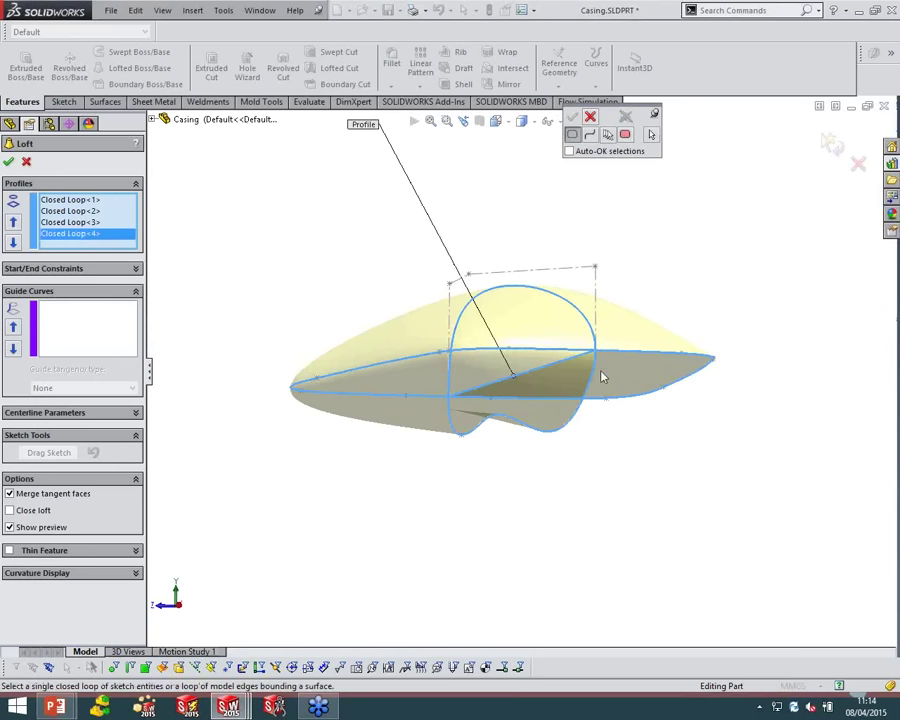
{"action": "middle_click_drag", "start_coordinate": [650, 418], "coordinate": [620, 415]}
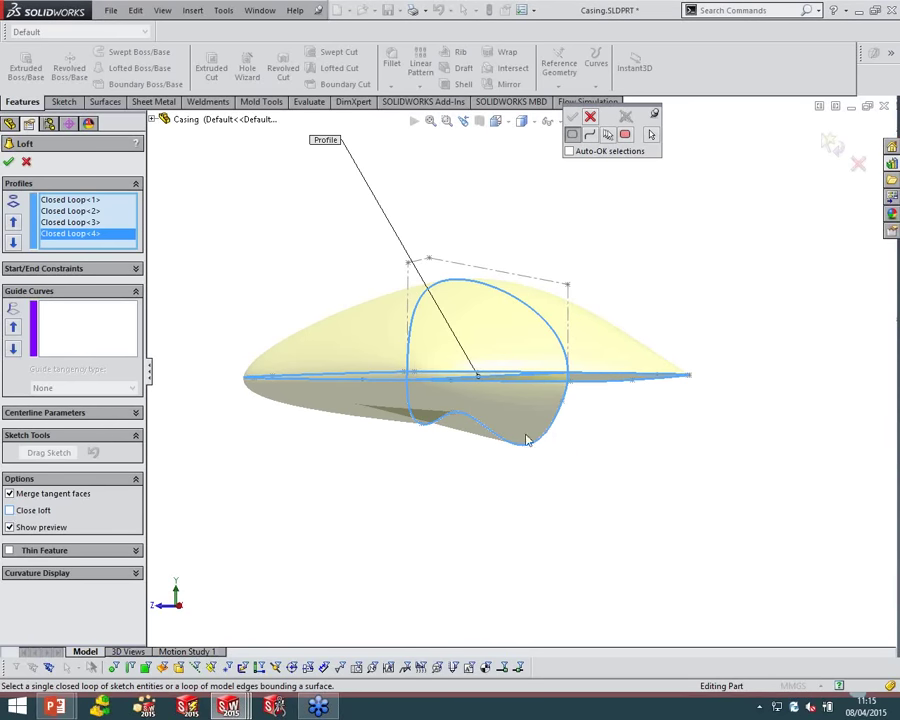
{"action": "left_click", "coordinate": [9, 511]}
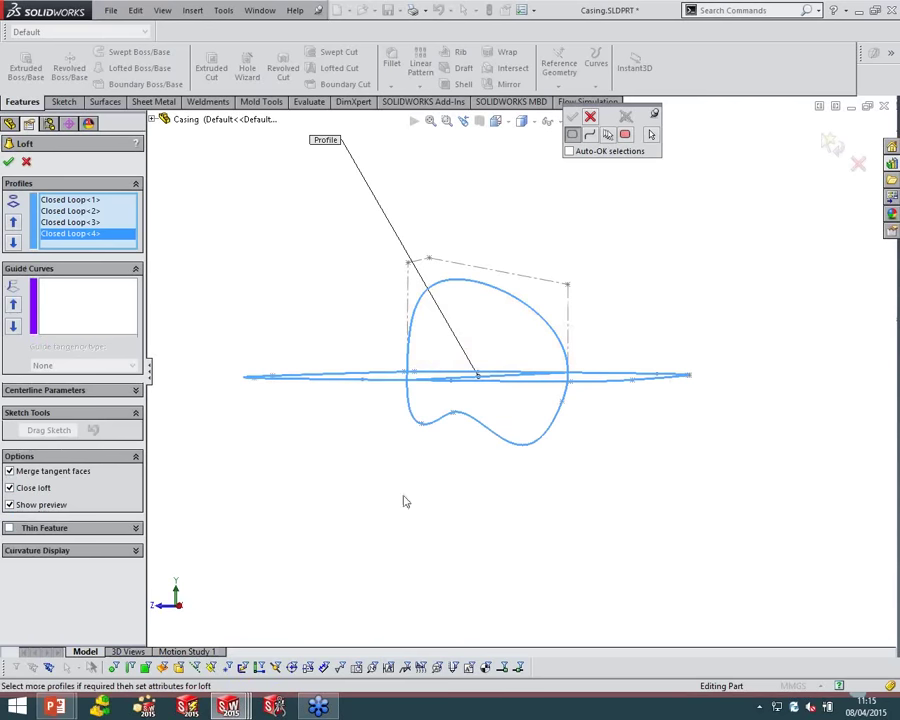
{"action": "left_click", "coordinate": [590, 116]}
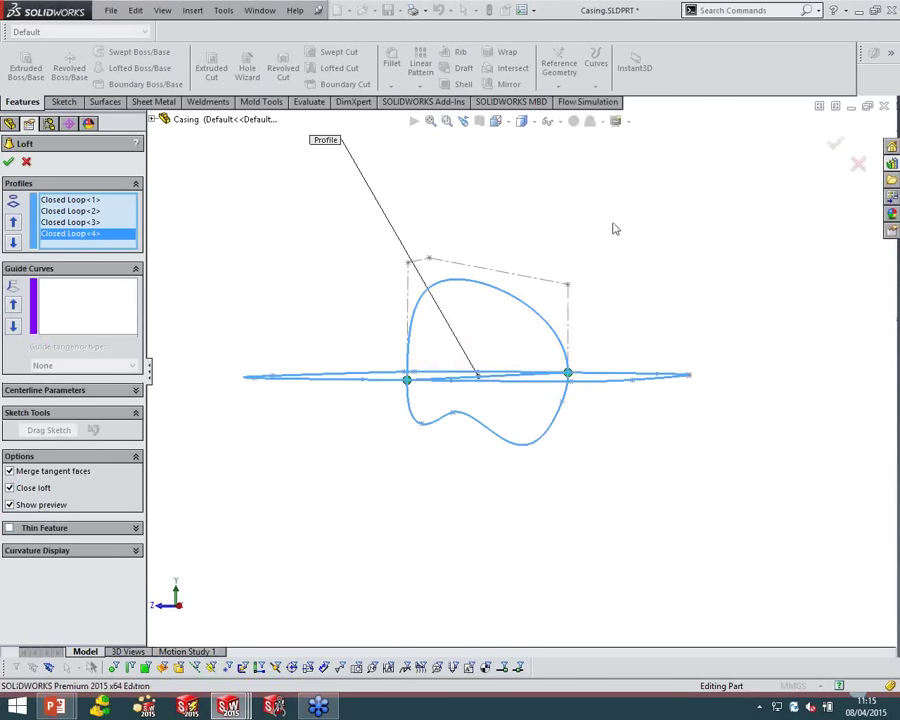
Align the loft connectors so all four profiles share the same start point at the +X end of the common centre line
{"action": "middle_click_drag", "start_coordinate": [610, 226], "coordinate": [374, 378]}
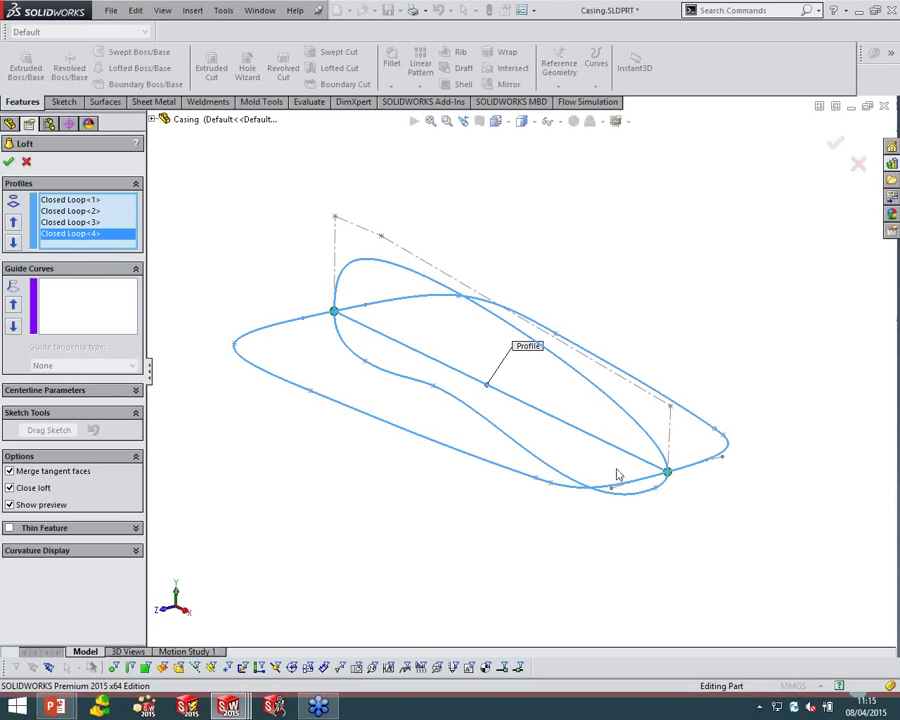
{"action": "left_click", "coordinate": [670, 474]}
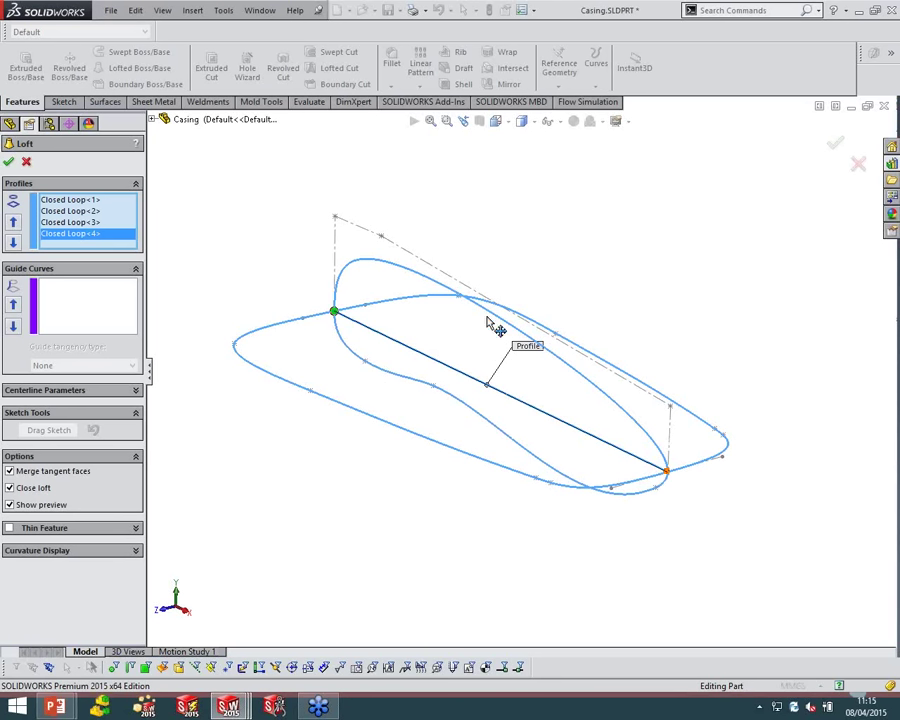
{"action": "left_click", "coordinate": [335, 316]}
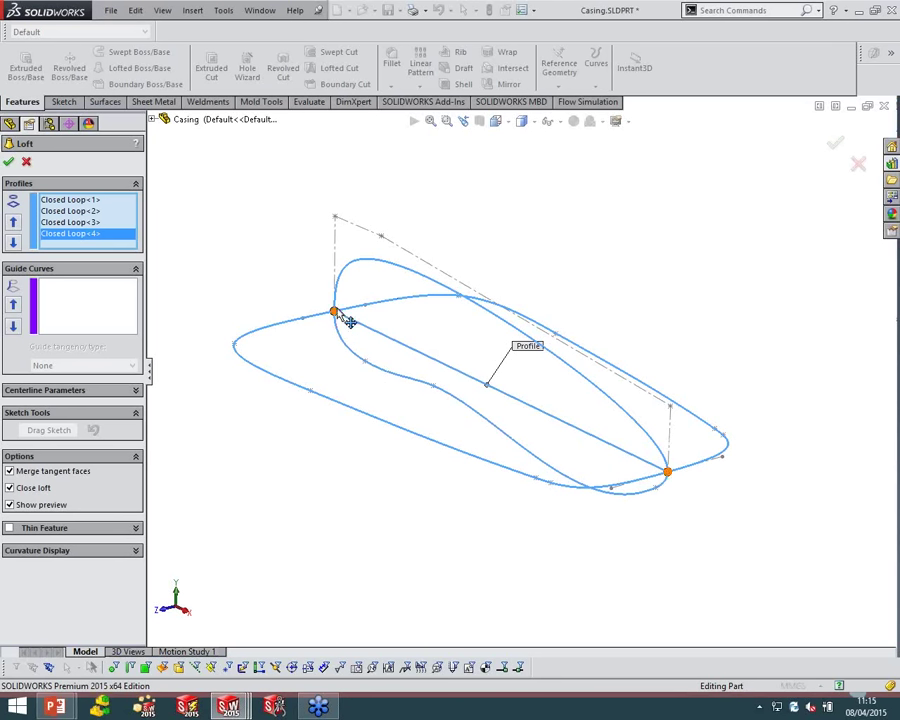
{"action": "left_click", "coordinate": [358, 326]}
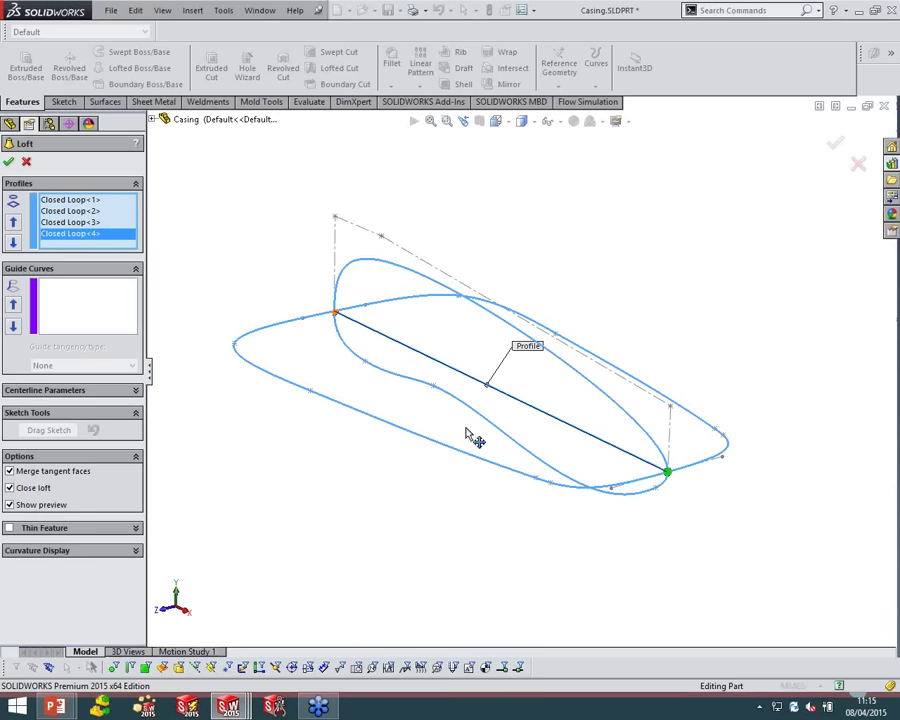
{"action": "left_click", "coordinate": [767, 477]}
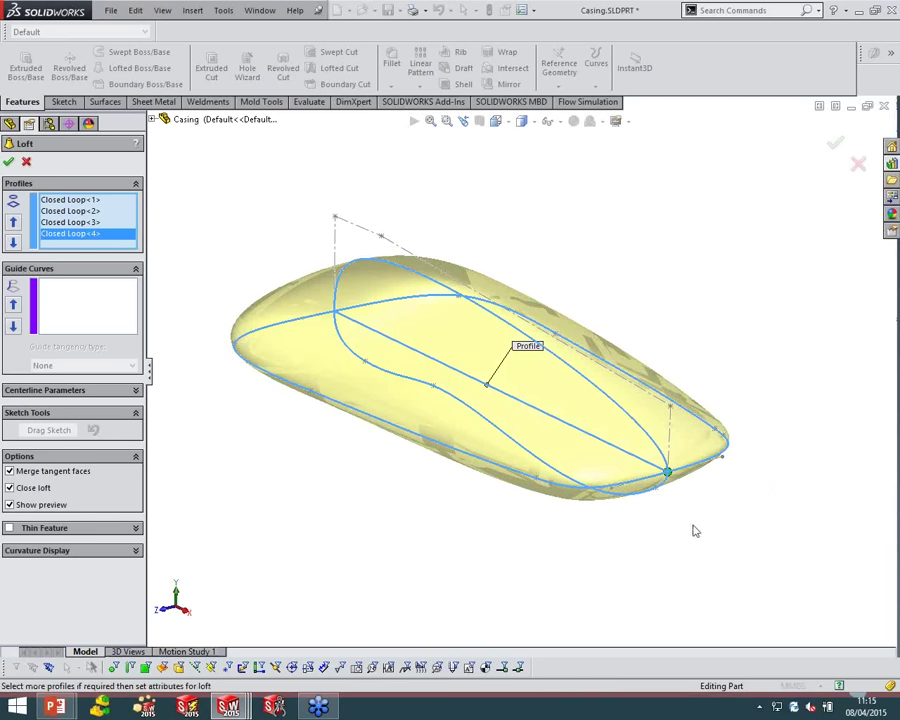
{"action": "middle_click_drag", "start_coordinate": [695, 531], "coordinate": [660, 515]}
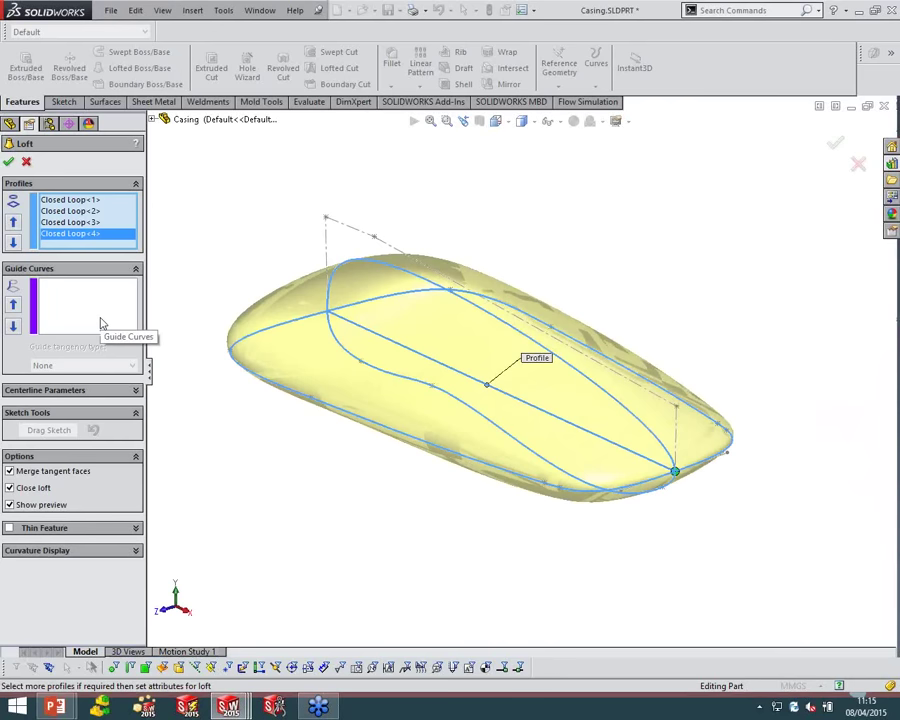
Expand the loft's centerline parameters and turn off Merge tangent faces, keeping Close loft and the preview enabled
{"action": "left_click", "coordinate": [136, 391]}
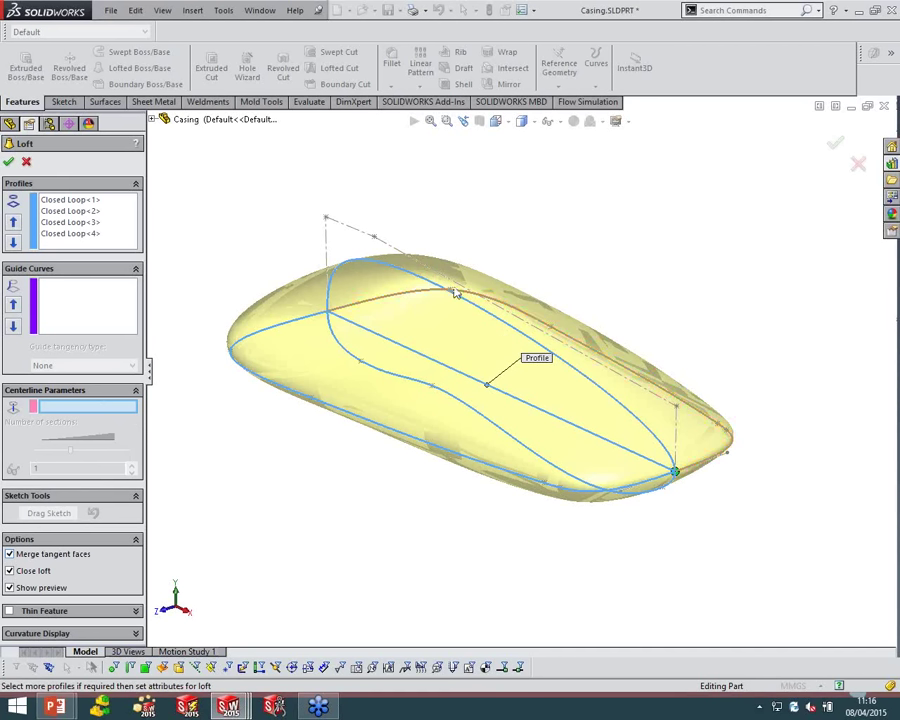
{"action": "left_click_drag", "start_coordinate": [454, 292], "coordinate": [281, 330]}
{"action": "left_click", "coordinate": [33, 555]}
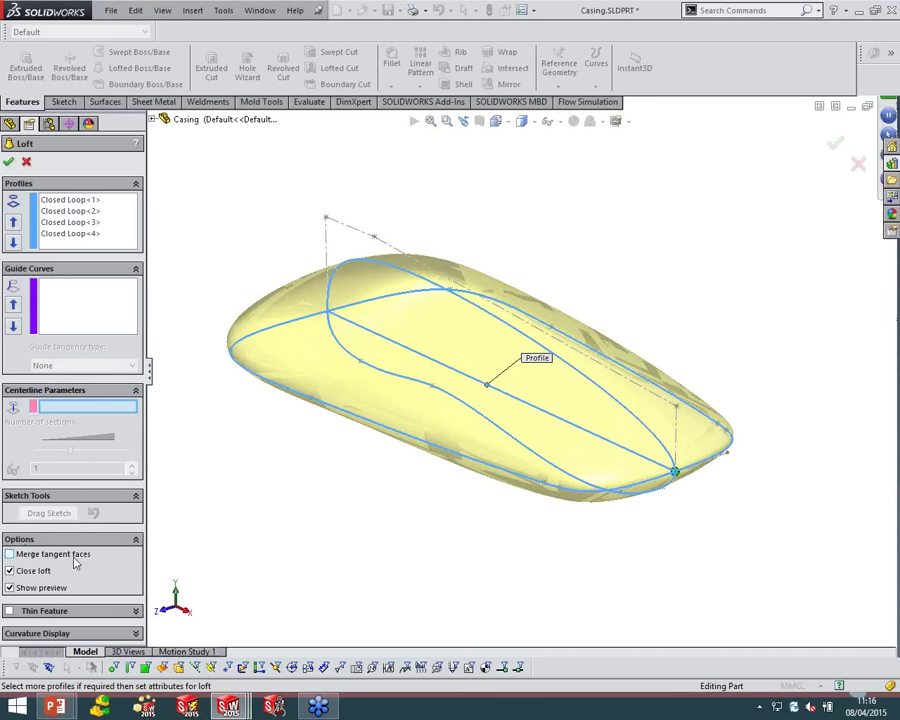
{"action": "left_click", "coordinate": [37, 590]}
{"action": "left_click", "coordinate": [37, 590]}
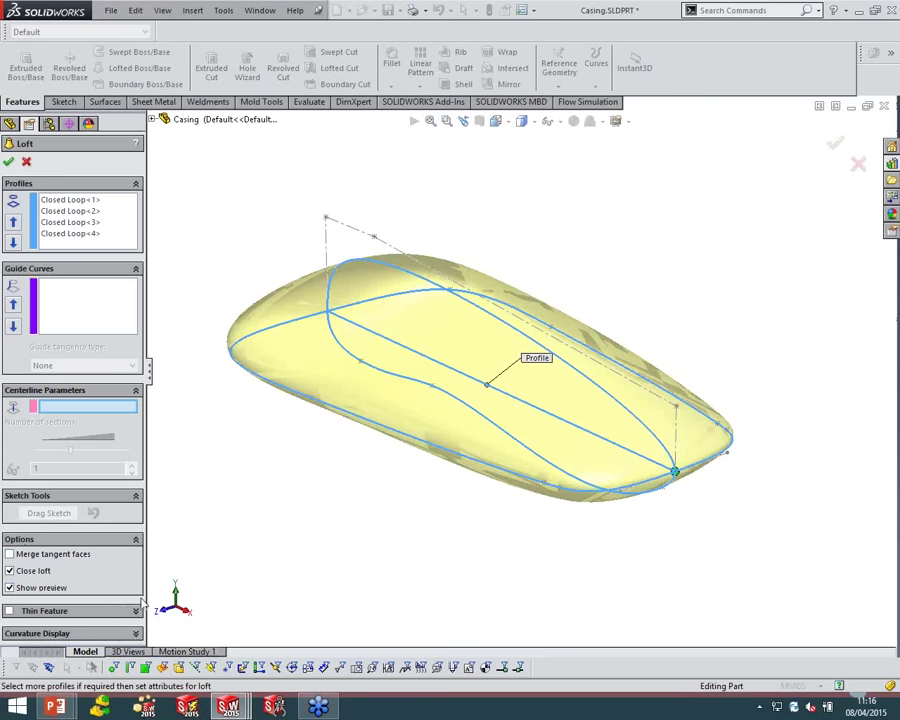
Display the mesh preview on the loft and examine its flow lines from several angles
{"action": "left_click", "coordinate": [136, 634]}
{"action": "left_click", "coordinate": [34, 599]}
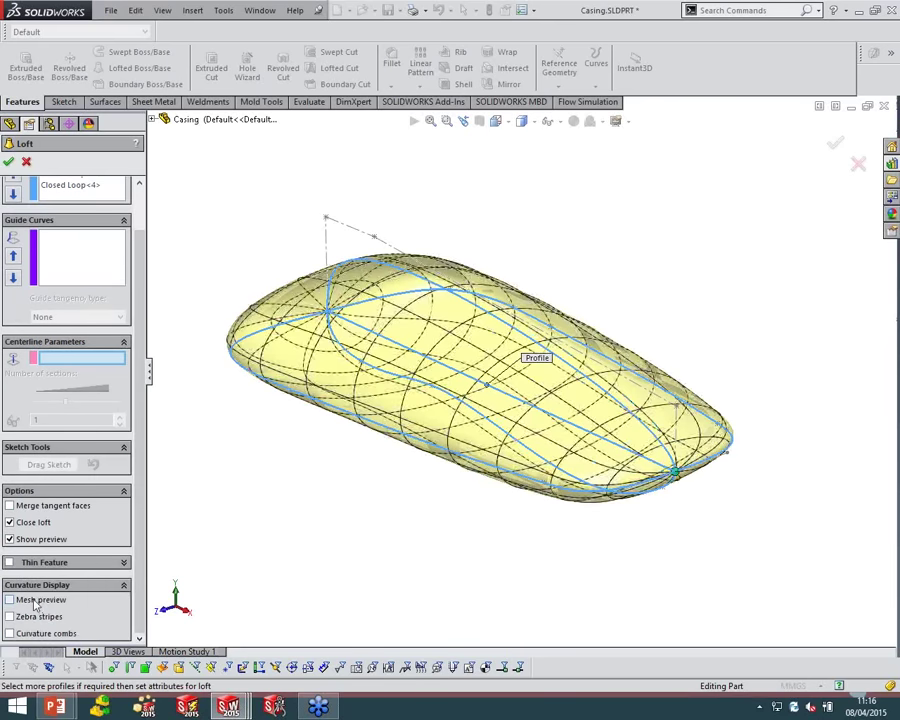
{"action": "mouse_move", "coordinate": [423, 559]}
{"action": "middle_mouse_down"}
{"action": "mouse_move", "coordinate": [418, 494]}
{"action": "mouse_move", "coordinate": [487, 519]}
{"action": "mouse_move", "coordinate": [566, 512]}
{"action": "mouse_move", "coordinate": [452, 518]}
{"action": "mouse_move", "coordinate": [434, 532]}
{"action": "mouse_move", "coordinate": [434, 548]}
{"action": "middle_mouse_up"}
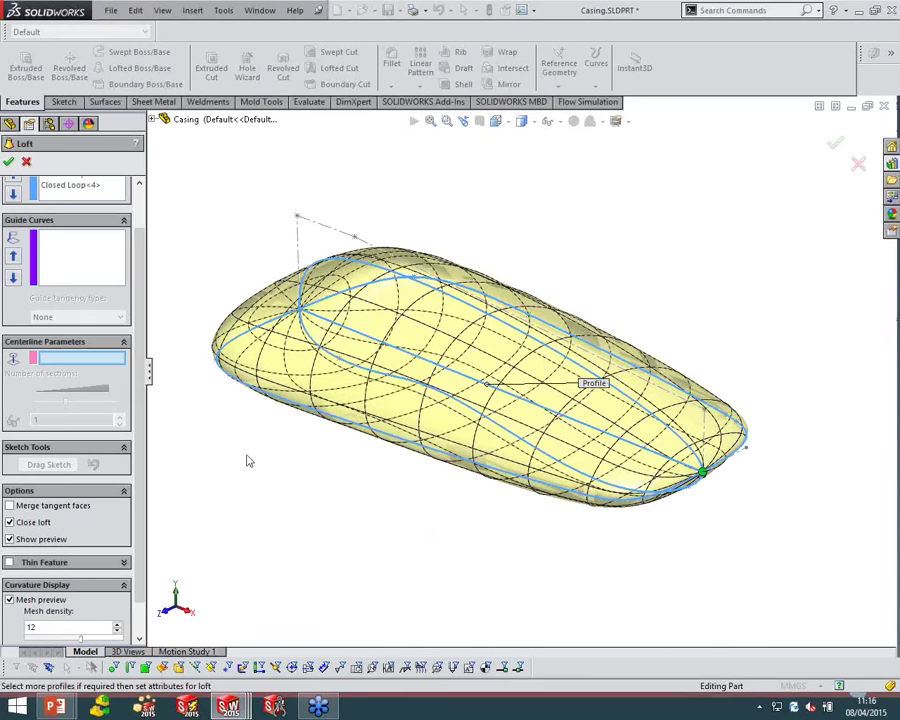
{"action": "middle_click_drag", "start_coordinate": [289, 311], "coordinate": [434, 414]}
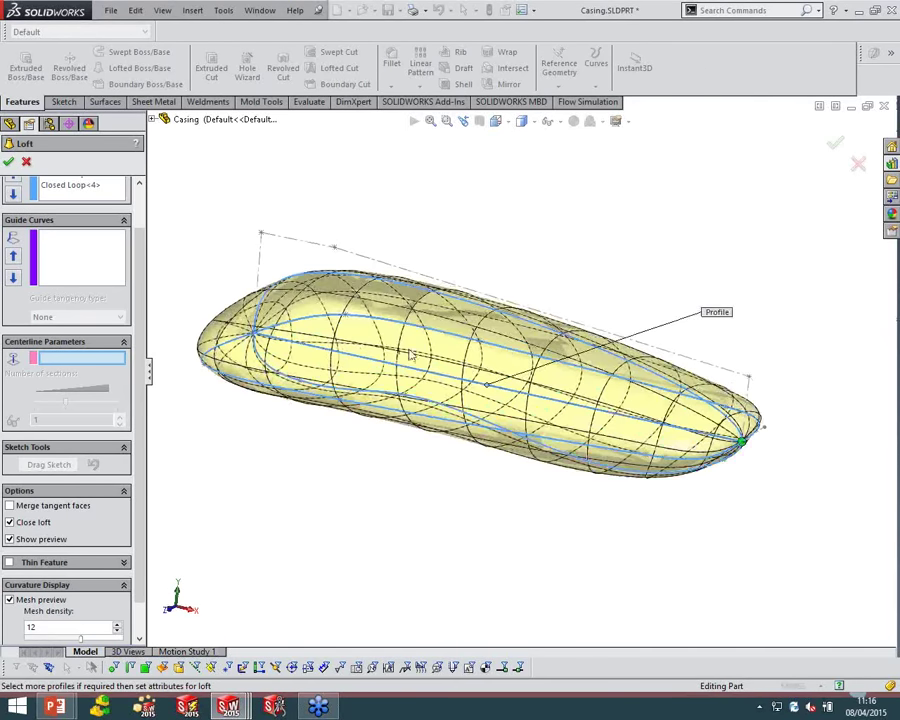
{"action": "middle_click_drag", "start_coordinate": [392, 527], "coordinate": [370, 475]}
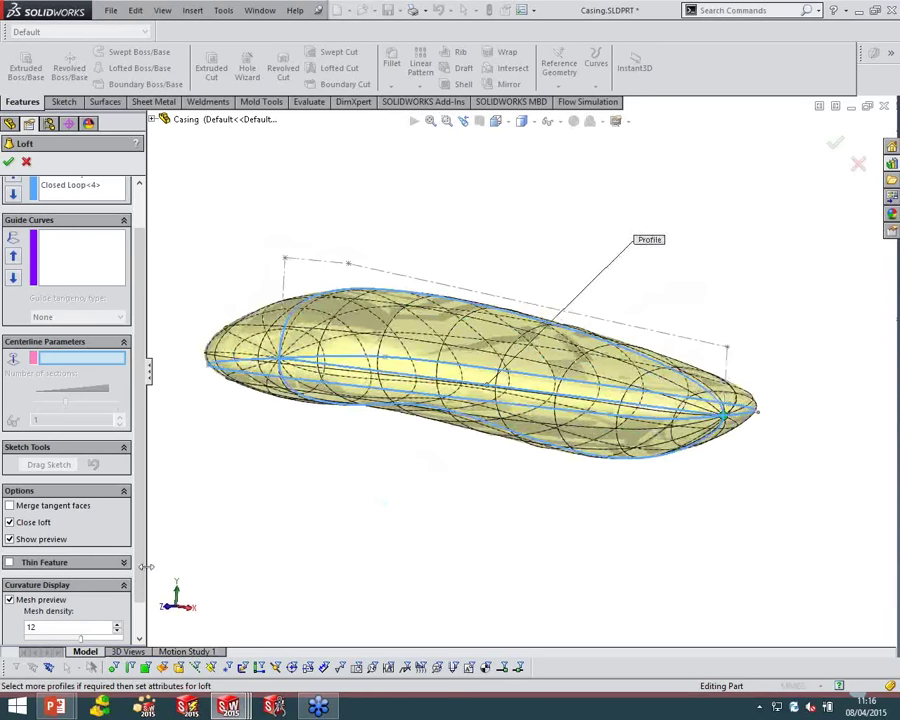
Replace the mesh preview with zebra stripes, inspect the loft's surface continuity, and hide the stripes again
{"action": "scroll", "coordinate": [100, 540], "scroll_direction": "down", "scroll_amount": 2}
{"action": "left_click", "coordinate": [9, 561]}
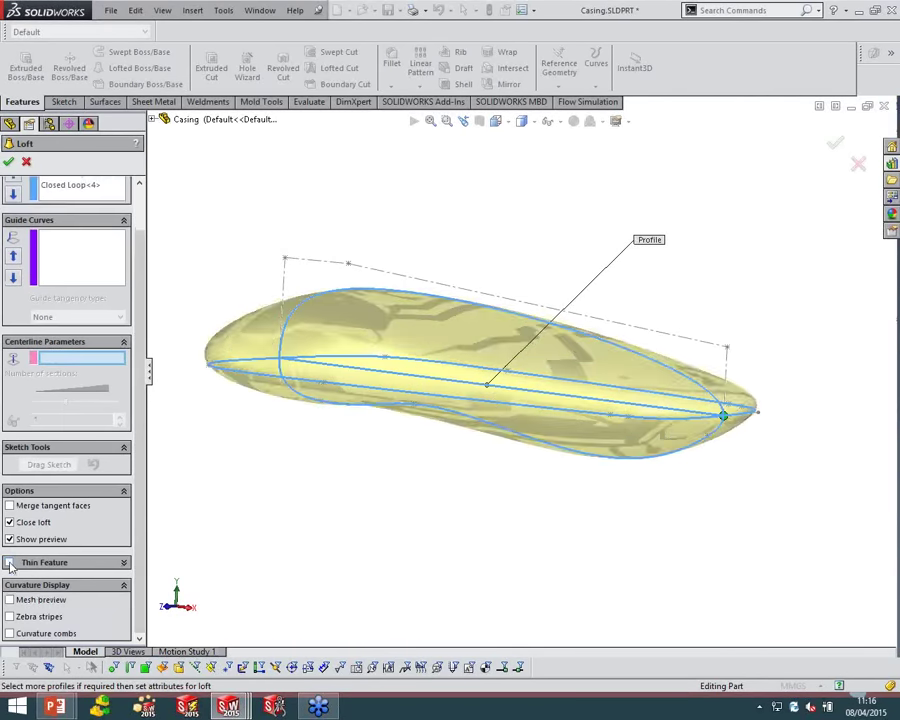
{"action": "left_click", "coordinate": [9, 562]}
{"action": "left_click", "coordinate": [9, 562]}
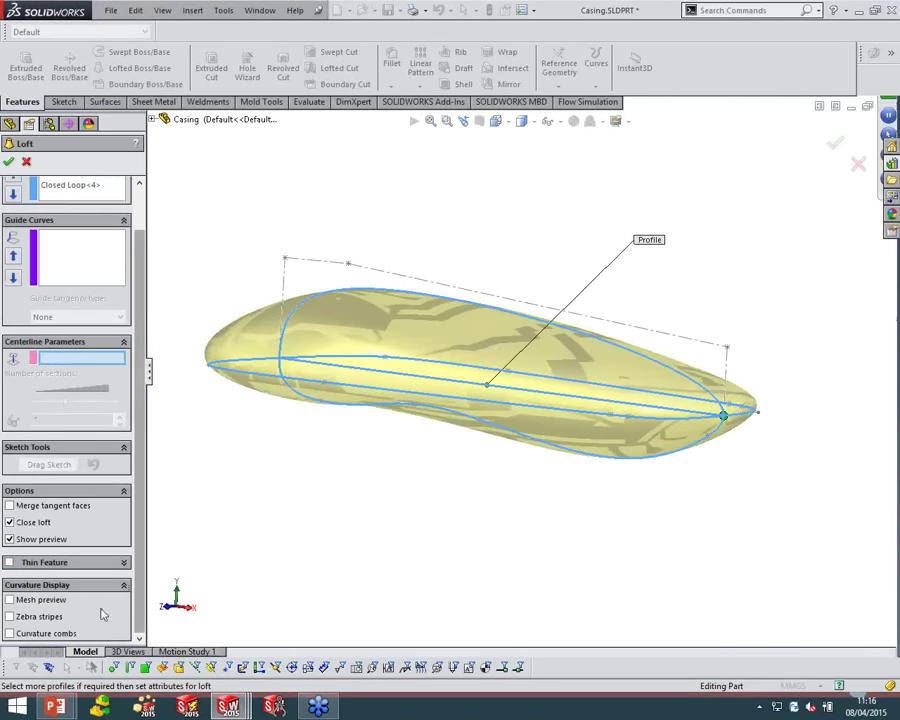
{"action": "left_click", "coordinate": [10, 616]}
{"action": "middle_click_drag", "start_coordinate": [342, 528], "coordinate": [323, 568]}
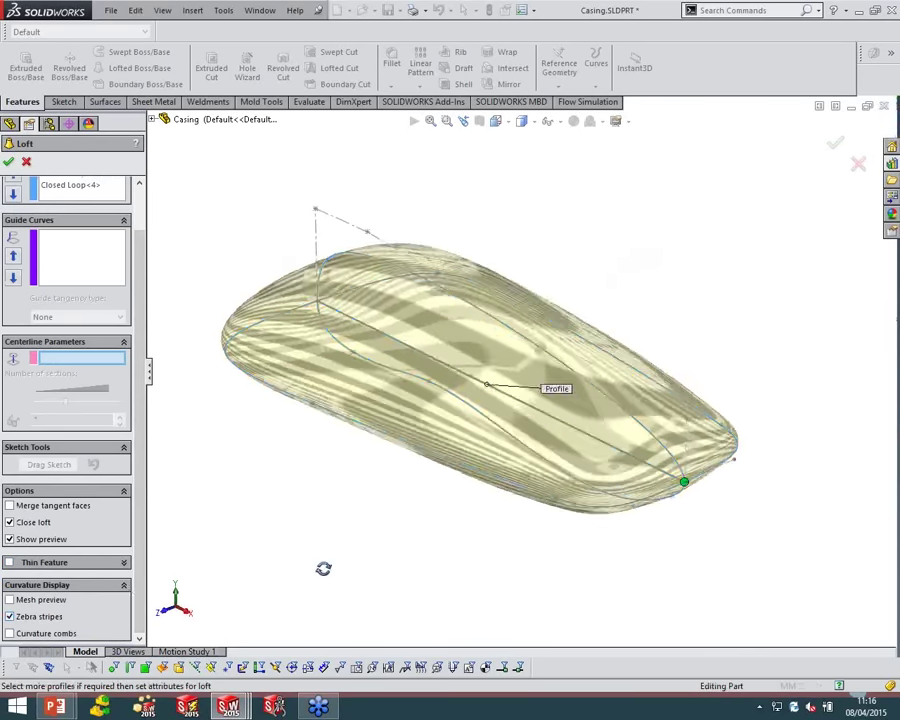
{"action": "left_click", "coordinate": [10, 616]}
Show the mesh preview with curvature combs, reduce the mesh density to 2, and examine the loft's curvature
{"action": "left_click", "coordinate": [9, 599]}
{"action": "left_click", "coordinate": [9, 633]}
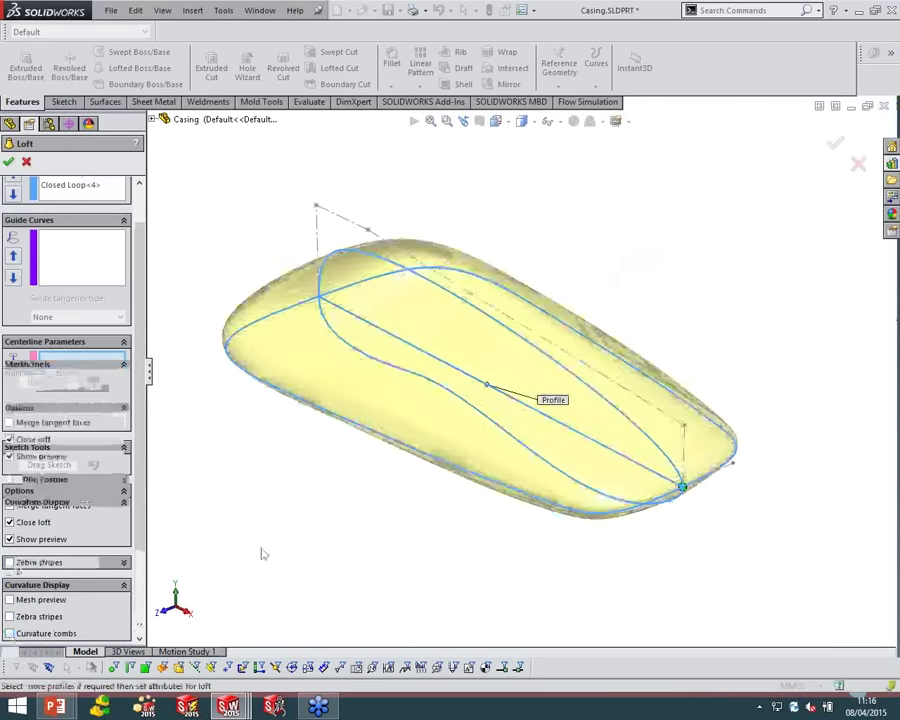
{"action": "mouse_move", "coordinate": [455, 527]}
{"action": "middle_mouse_down"}
{"action": "mouse_move", "coordinate": [444, 448]}
{"action": "mouse_move", "coordinate": [438, 528]}
{"action": "middle_mouse_up"}
{"action": "scroll", "coordinate": [75, 520], "scroll_direction": "down", "scroll_amount": 2}
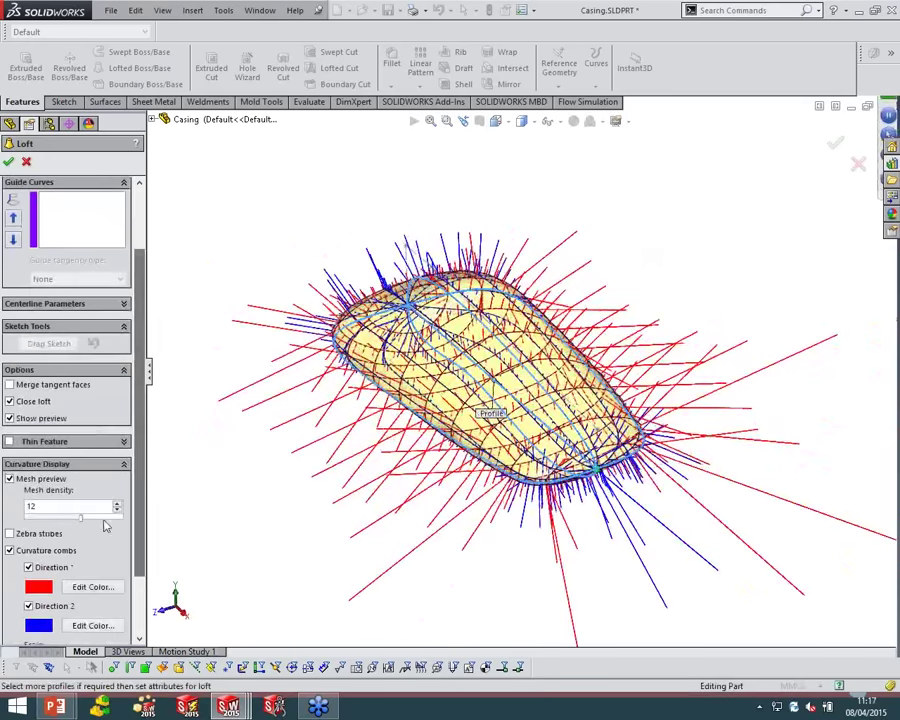
{"action": "left_click_drag", "start_coordinate": [74, 521], "coordinate": [32, 521]}
{"action": "middle_click_drag", "start_coordinate": [486, 567], "coordinate": [380, 503]}
Accept the closed four-profile loft and inspect the solid body from several angles
{"action": "left_click", "coordinate": [8, 161]}
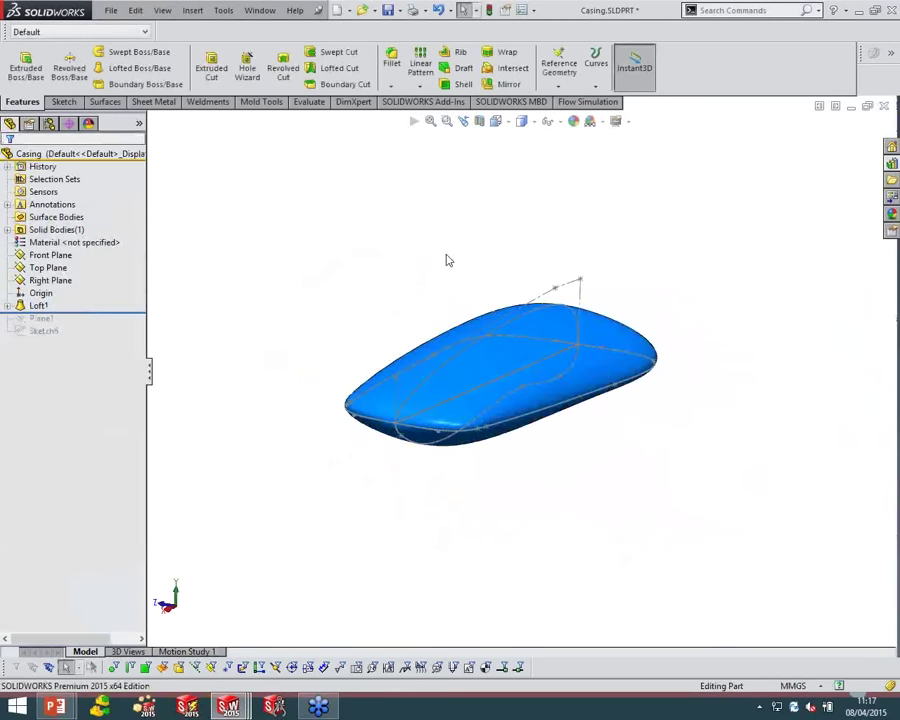
{"action": "middle_click_drag", "start_coordinate": [447, 260], "coordinate": [613, 307]}
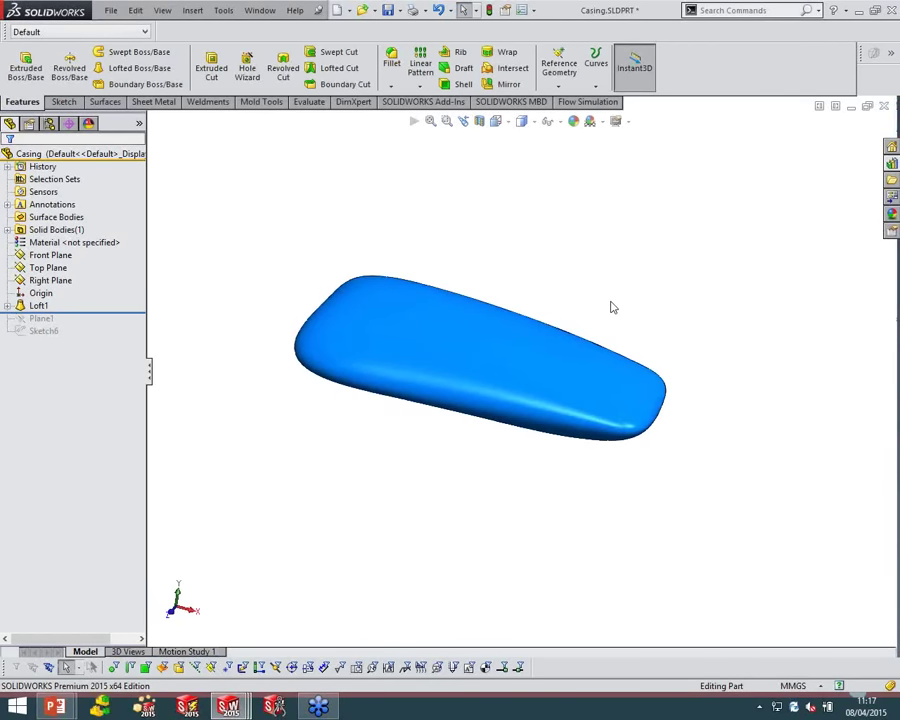
{"action": "middle_click_drag", "start_coordinate": [468, 299], "coordinate": [496, 261]}
{"action": "middle_click_drag", "start_coordinate": [557, 287], "coordinate": [552, 301]}
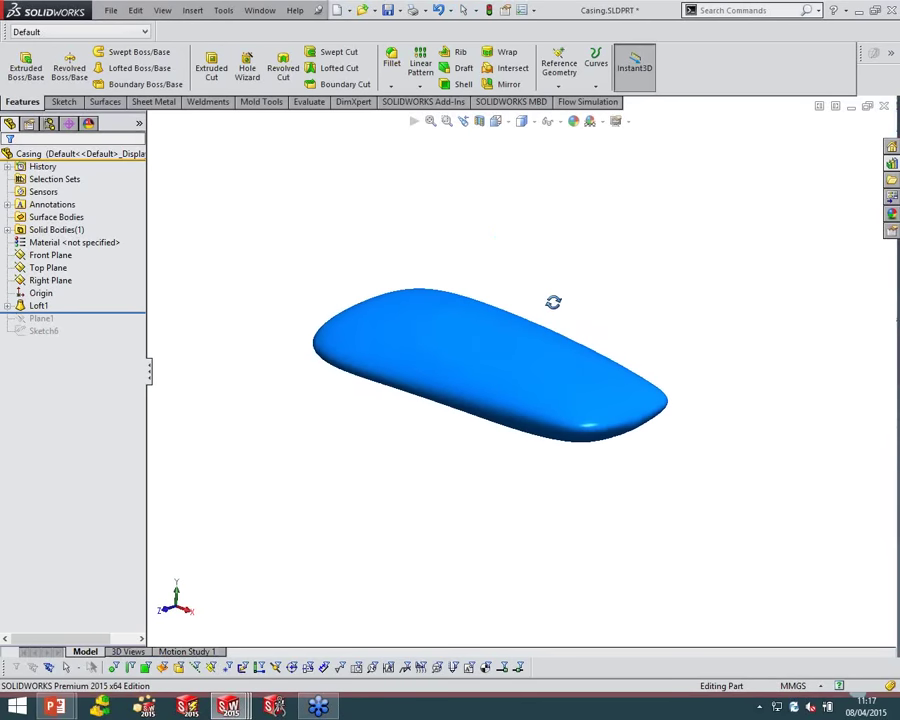
Delete the loft feature while keeping its profile sketches
{"action": "left_click", "coordinate": [455, 345]}
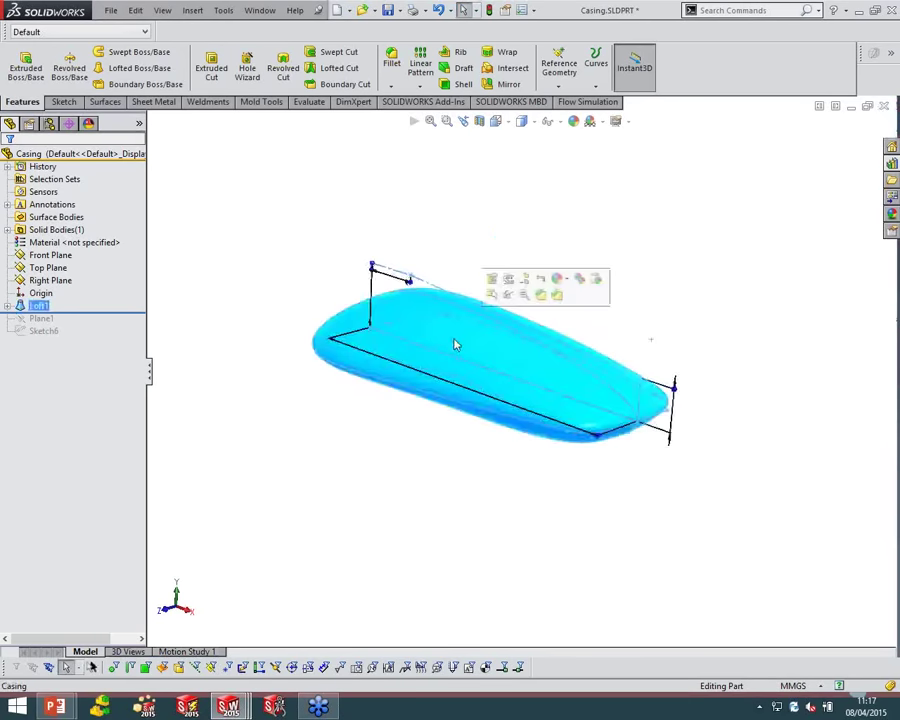
{"action": "key", "text": "Delete"}
{"action": "key", "text": "Return"}
{"action": "left_click", "coordinate": [50, 343]}
{"action": "left_click", "coordinate": [222, 358]}
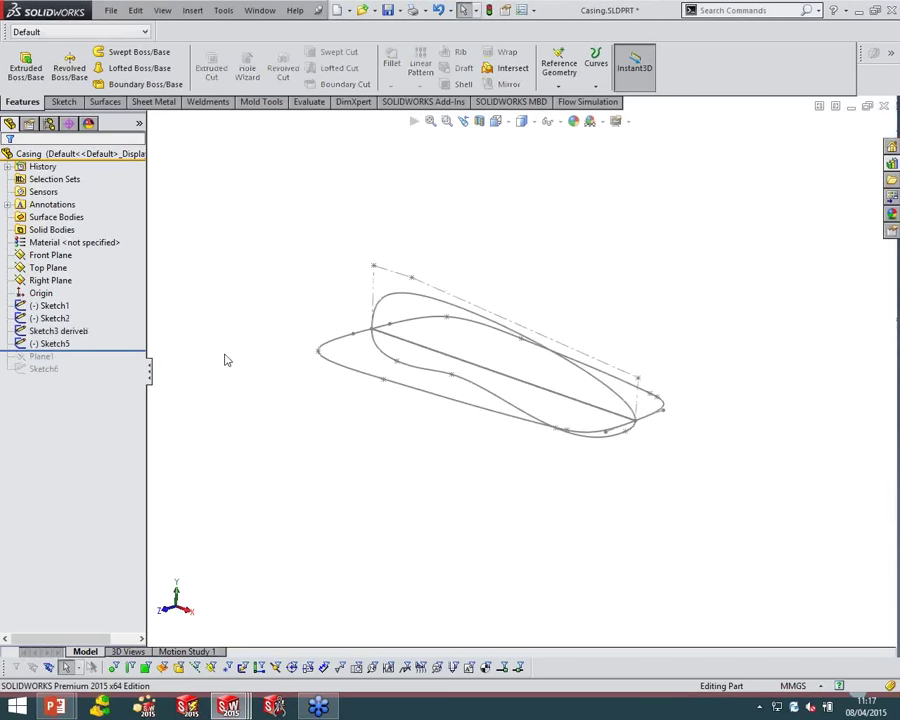
{"action": "middle_click_drag", "start_coordinate": [312, 302], "coordinate": [283, 279]}
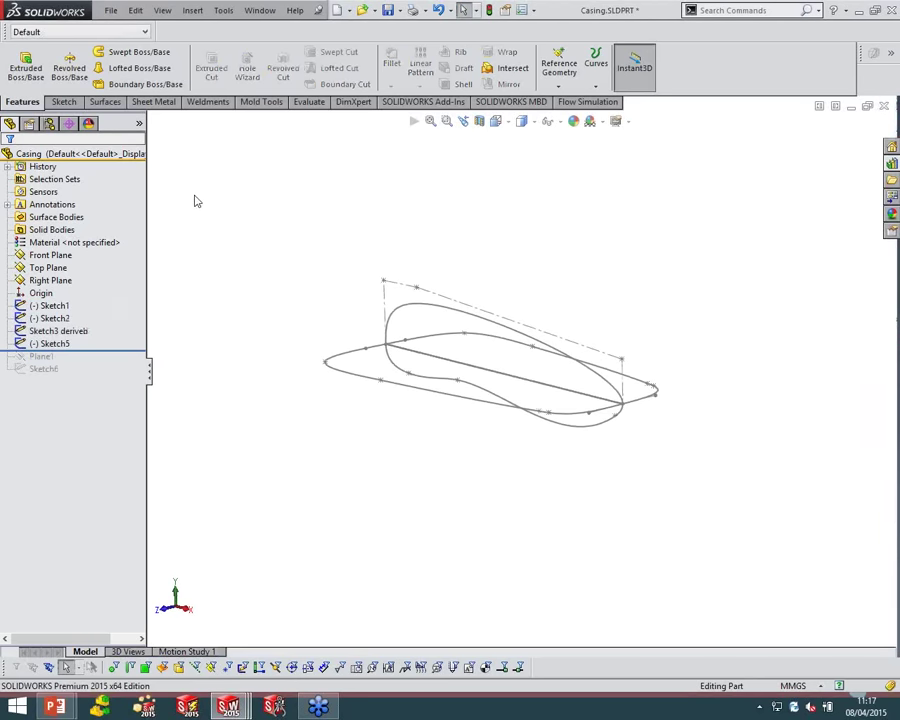
Start a Boundary Boss/Base and add the rear outline, upper arch, front outline and wavy lower closed loops as Direction 1 curves
{"action": "left_click", "coordinate": [137, 84]}
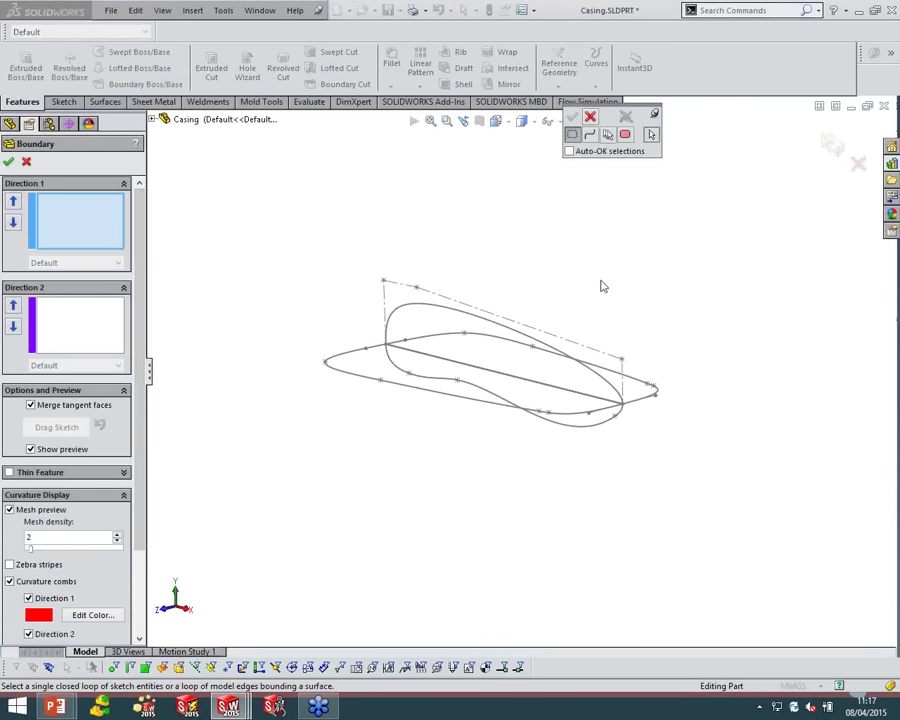
{"action": "middle_click_drag", "start_coordinate": [549, 212], "coordinate": [510, 299]}
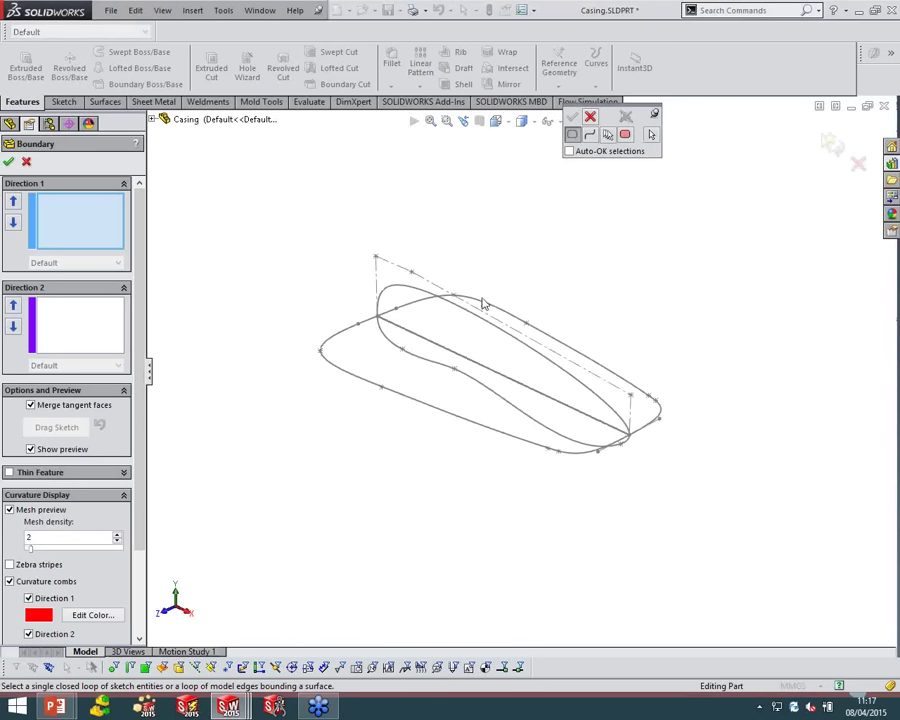
{"action": "left_click", "coordinate": [571, 134]}
{"action": "scroll", "coordinate": [488, 280], "scroll_direction": "down", "scroll_amount": 3}
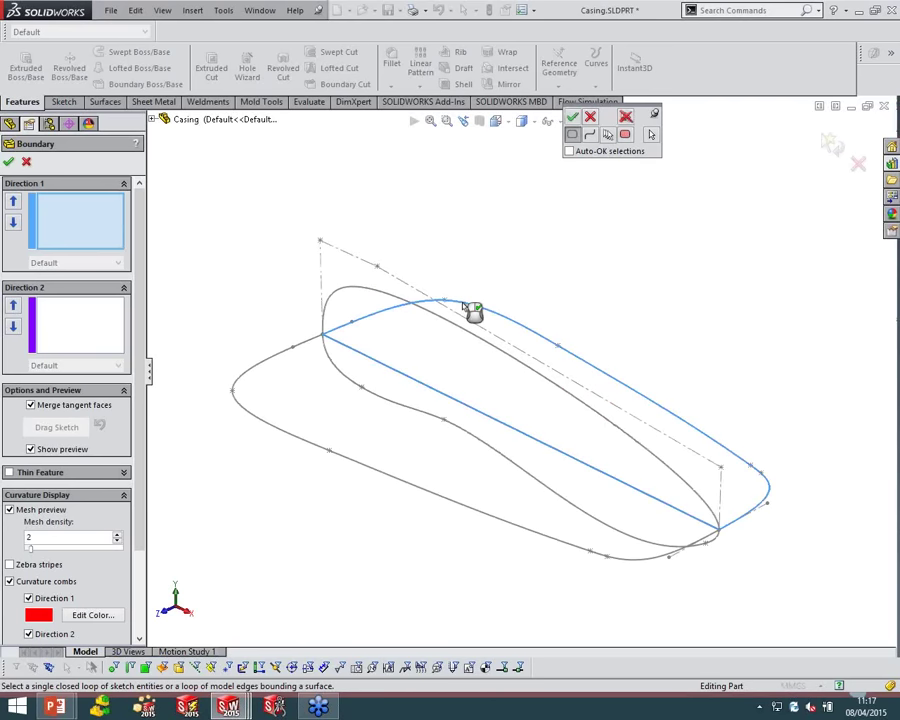
{"action": "left_click", "coordinate": [474, 310]}
{"action": "left_click", "coordinate": [353, 289]}
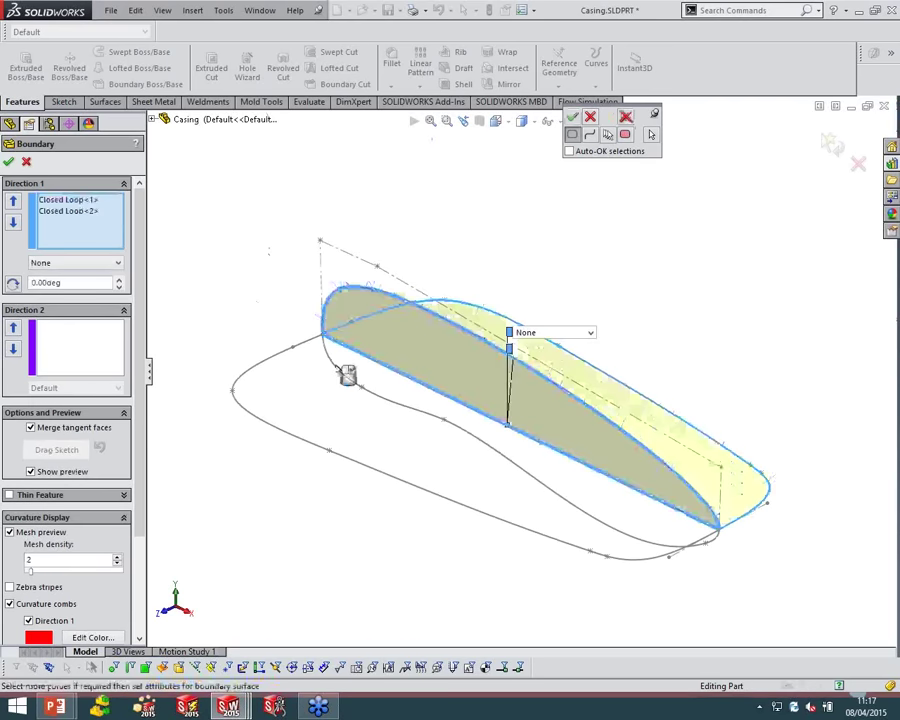
{"action": "left_click", "coordinate": [257, 418]}
{"action": "left_click", "coordinate": [381, 399]}
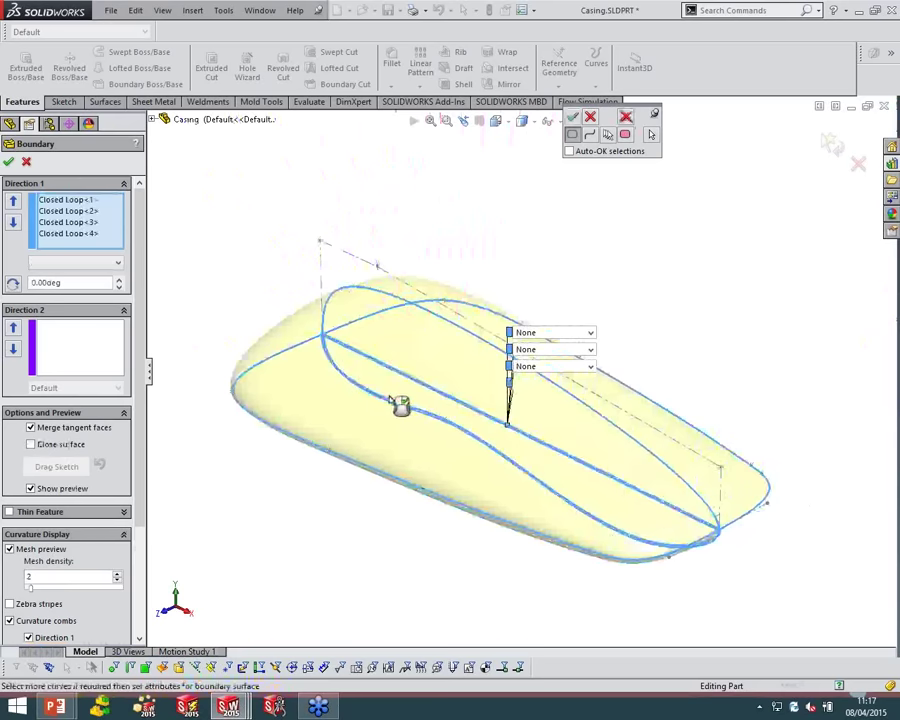
Turn off the boundary's mesh preview and curvature combs, and enable Close surface
{"action": "left_click", "coordinate": [12, 549]}
{"action": "left_click", "coordinate": [45, 580]}
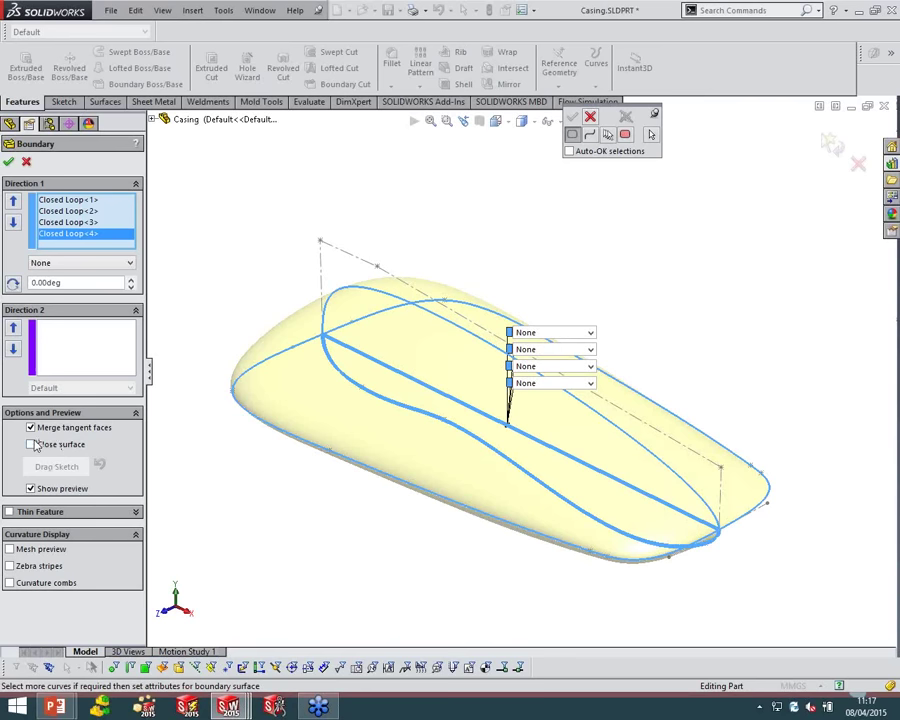
{"action": "left_click", "coordinate": [31, 444]}
Inspect the closed boundary preview from several angles and accept the feature
{"action": "middle_click_drag", "start_coordinate": [763, 377], "coordinate": [418, 374]}
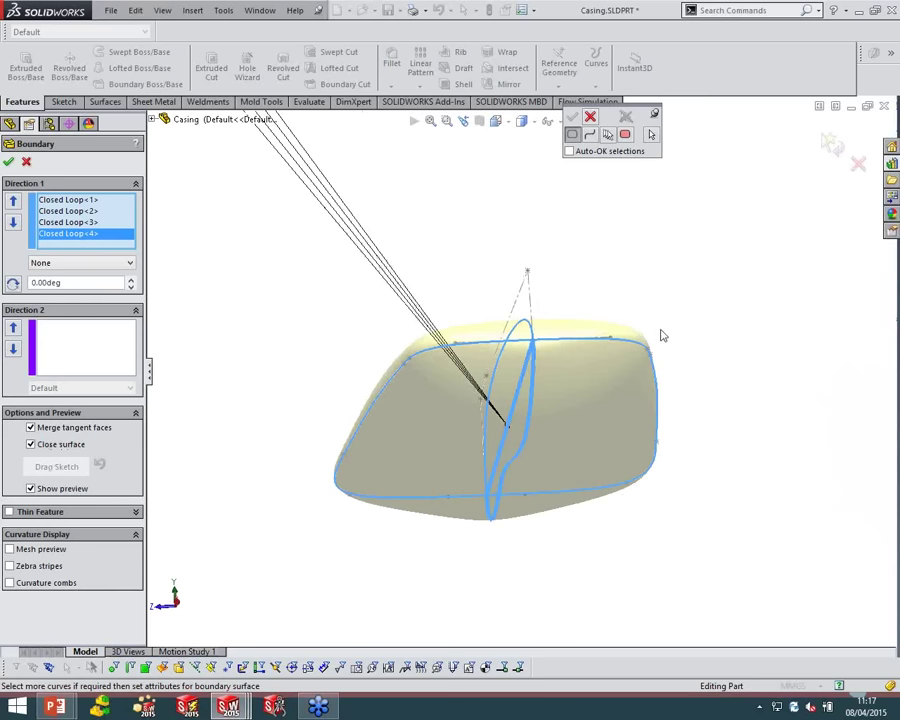
{"action": "middle_click_drag", "start_coordinate": [753, 370], "coordinate": [499, 337]}
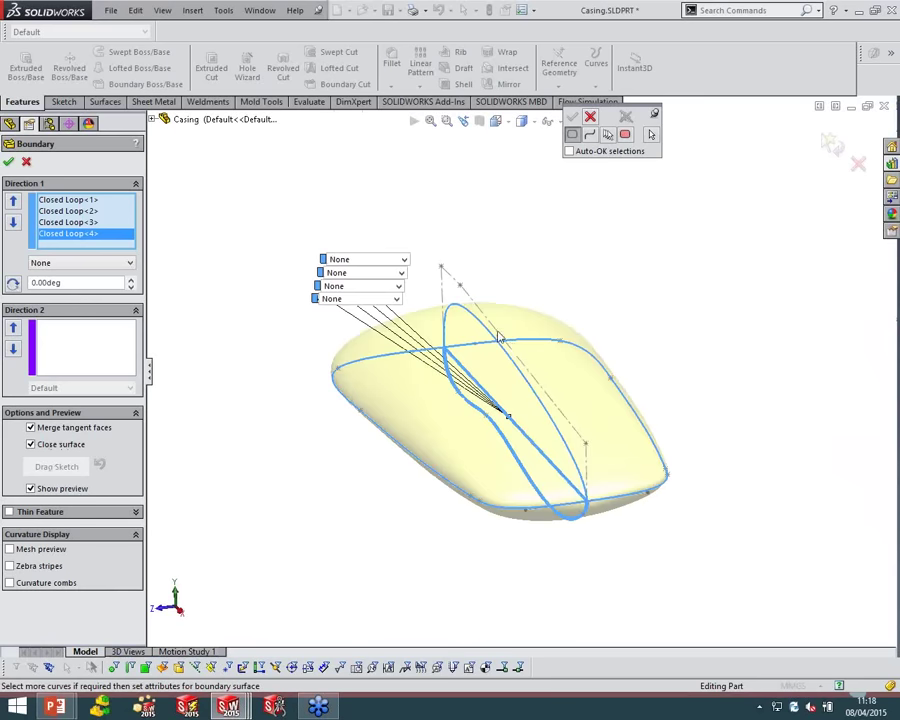
{"action": "right_click", "coordinate": [700, 256]}
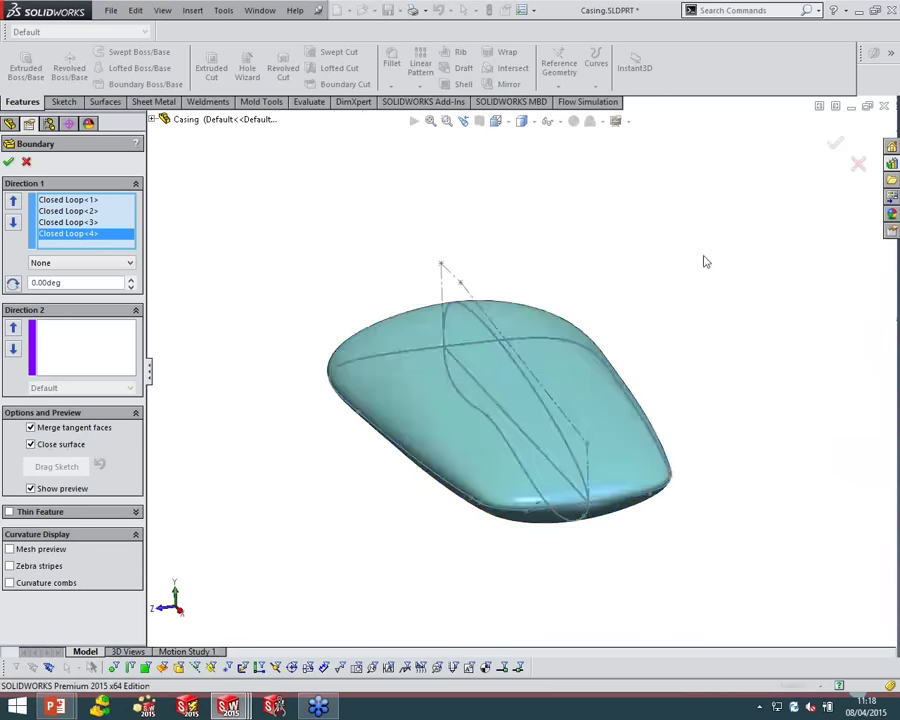
{"action": "right_click", "coordinate": [700, 266]}
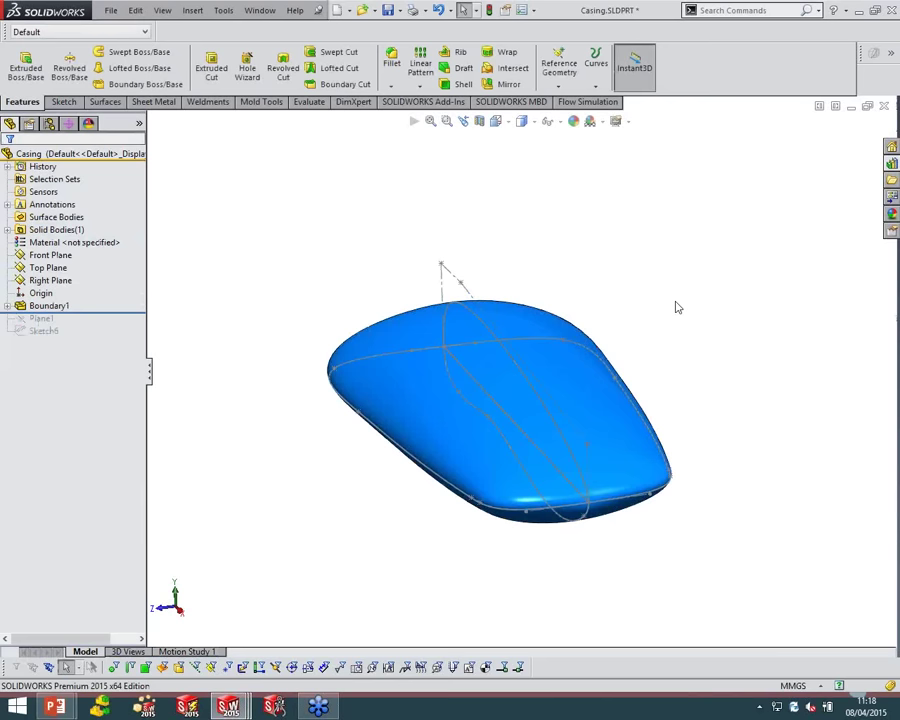
Reopen the boundary feature for editing, examine its empty Direction 2 curve list, and accept it without changes
{"action": "left_click", "coordinate": [536, 358]}
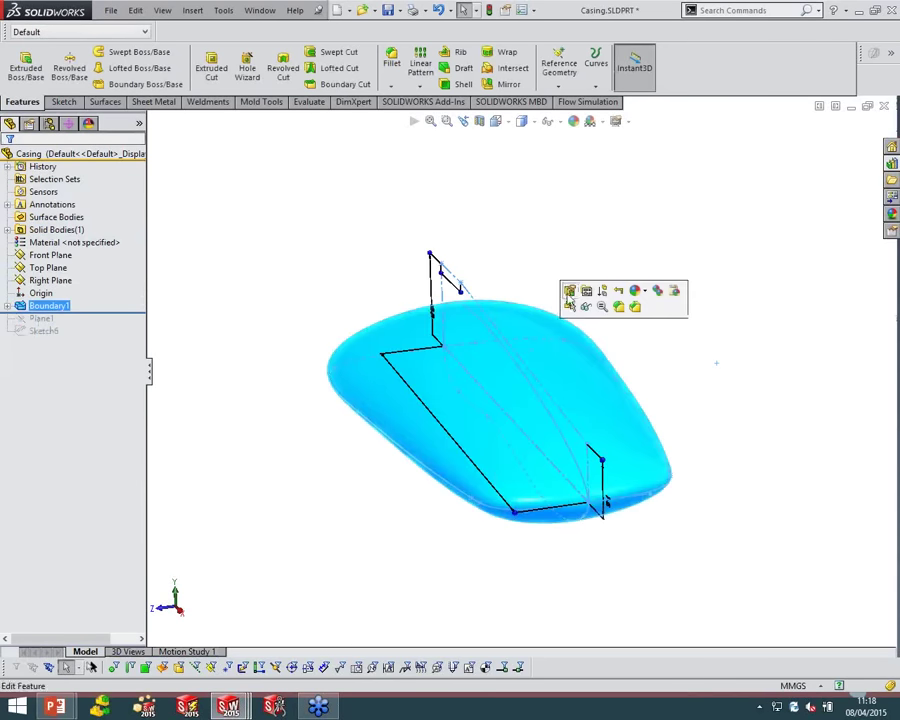
{"action": "left_click", "coordinate": [569, 292]}
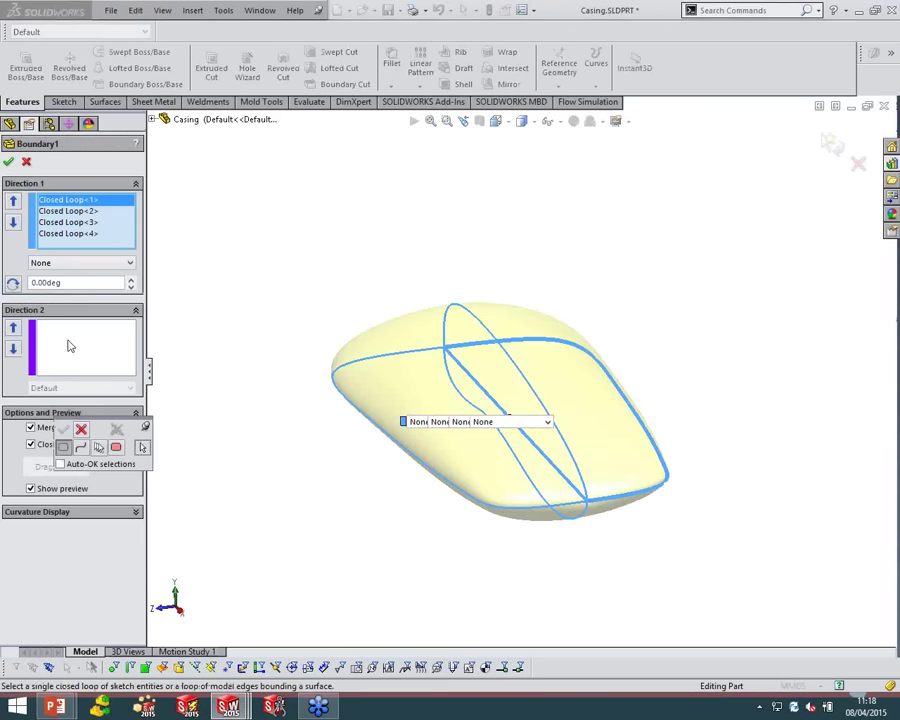
{"action": "left_click", "coordinate": [70, 346]}
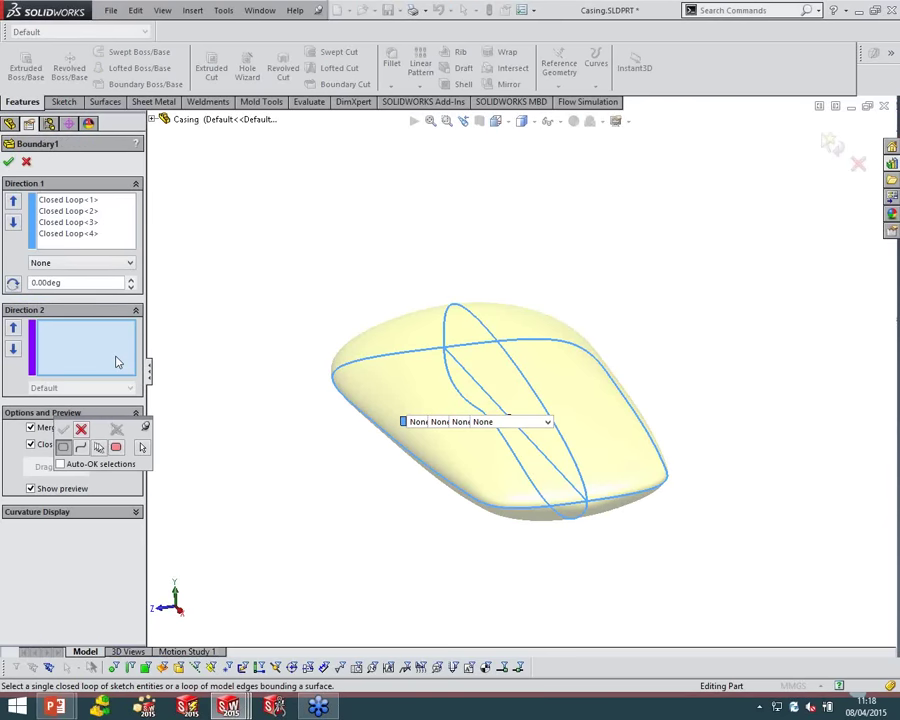
{"action": "left_click", "coordinate": [81, 431]}
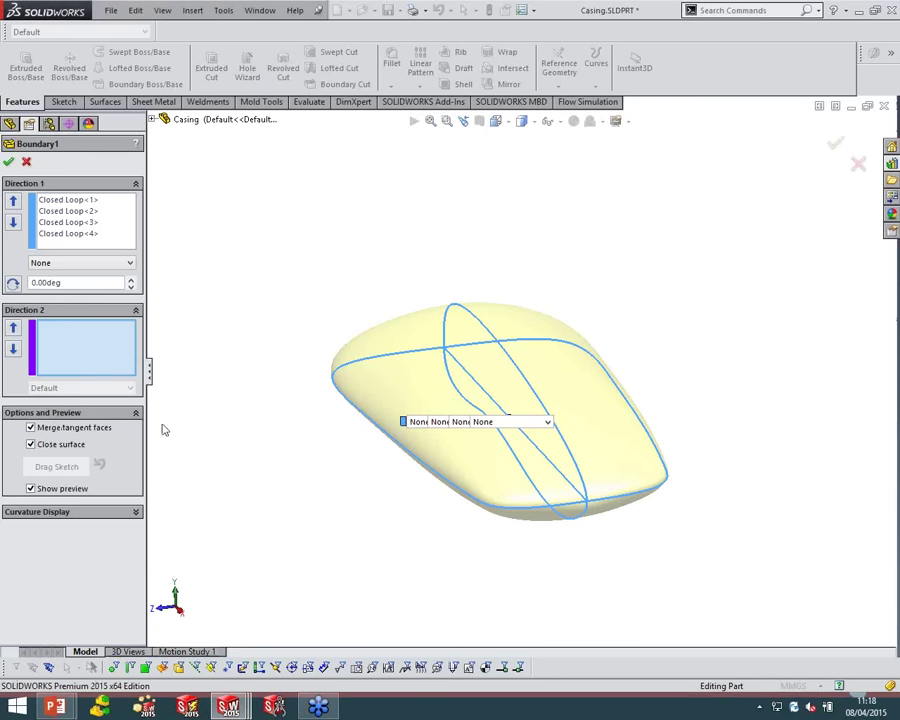
{"action": "left_click", "coordinate": [8, 161]}
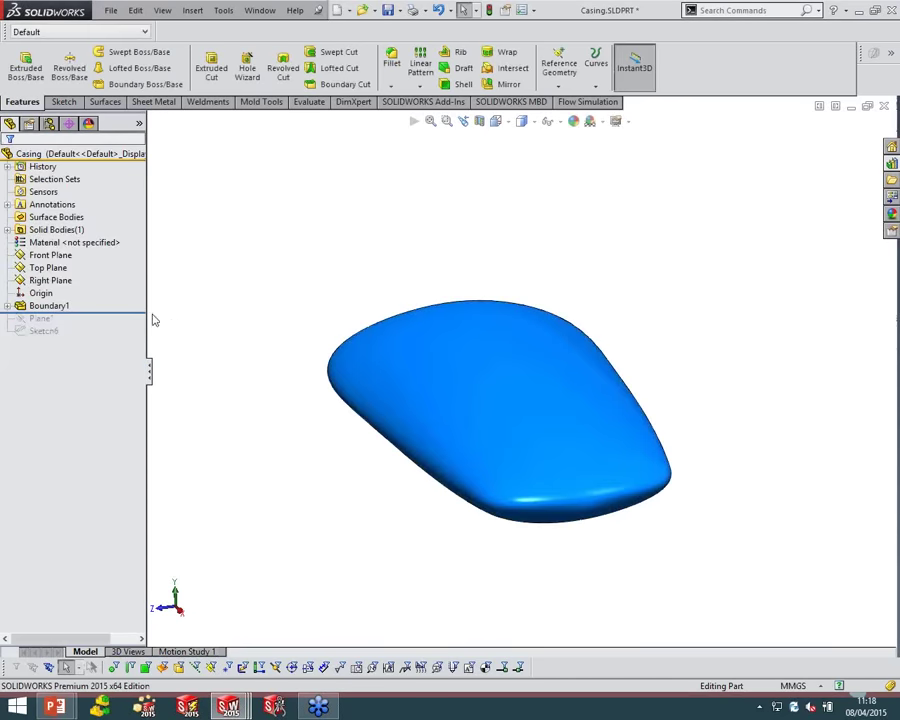
Delete the boundary feature while keeping its profile sketches
{"action": "left_click", "coordinate": [49, 305]}
{"action": "mouse_move", "coordinate": [310, 310]}
{"action": "middle_mouse_down"}
{"action": "mouse_move", "coordinate": [335, 267]}
{"action": "mouse_move", "coordinate": [354, 277]}
{"action": "mouse_move", "coordinate": [313, 301]}
{"action": "middle_mouse_up"}
{"action": "left_click", "coordinate": [314, 300]}
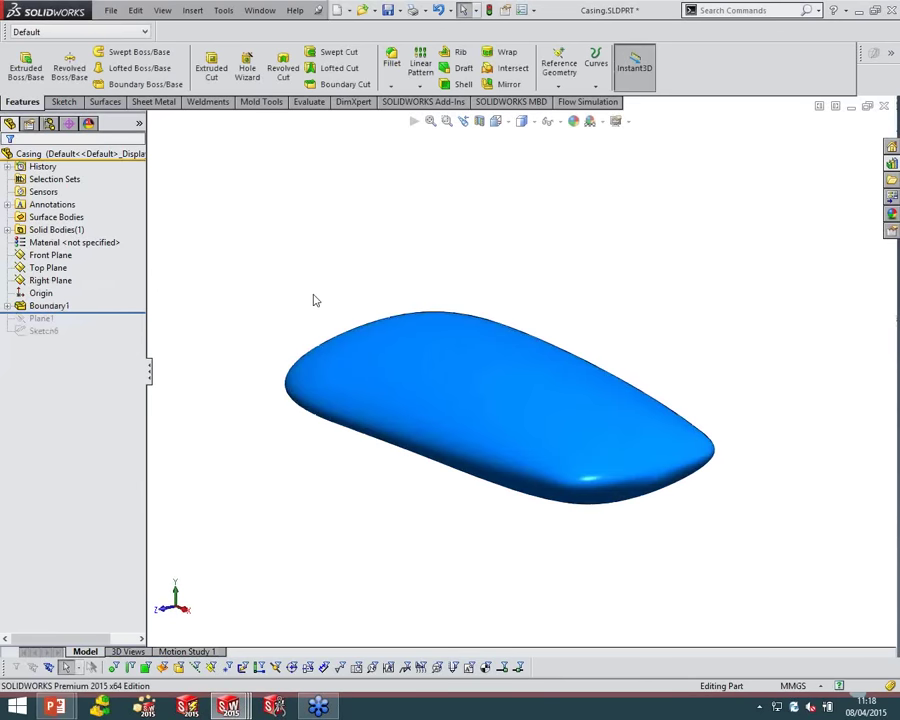
{"action": "left_click", "coordinate": [40, 306]}
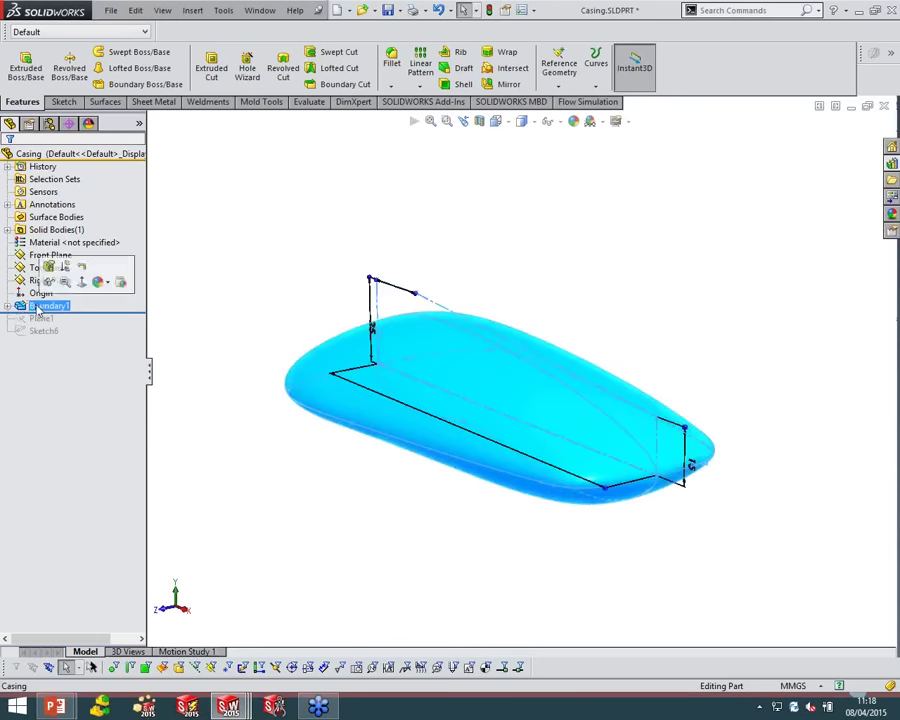
{"action": "key", "text": "Delete"}
{"action": "key", "text": "Return"}
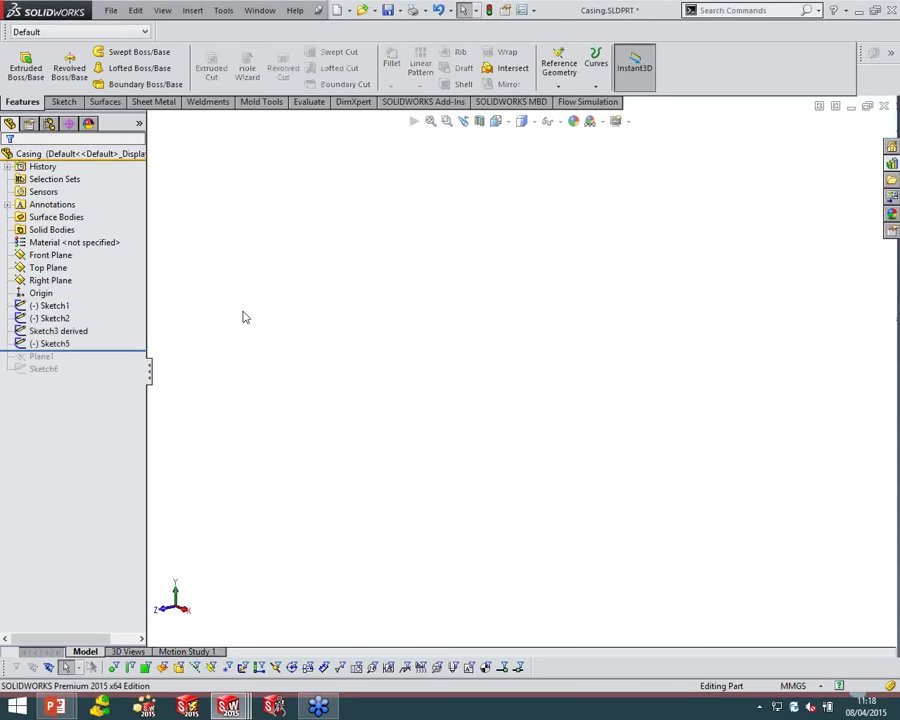
Open the sketch of the front outline, examine the straight line closing its profile, and exit the sketch
{"action": "middle_click_drag", "start_coordinate": [357, 307], "coordinate": [494, 301]}
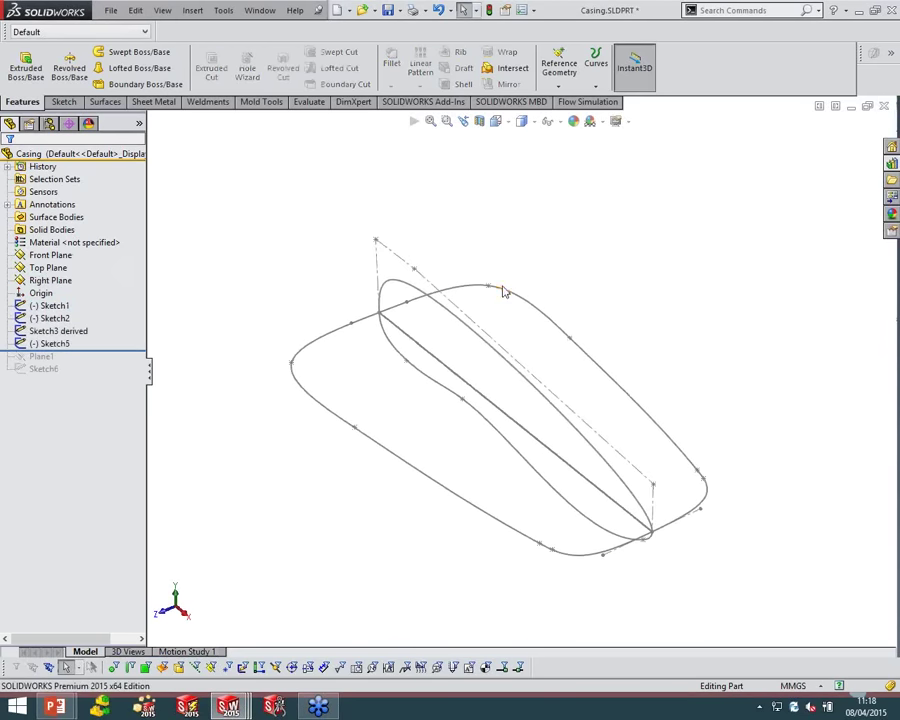
{"action": "double_click", "coordinate": [518, 300]}
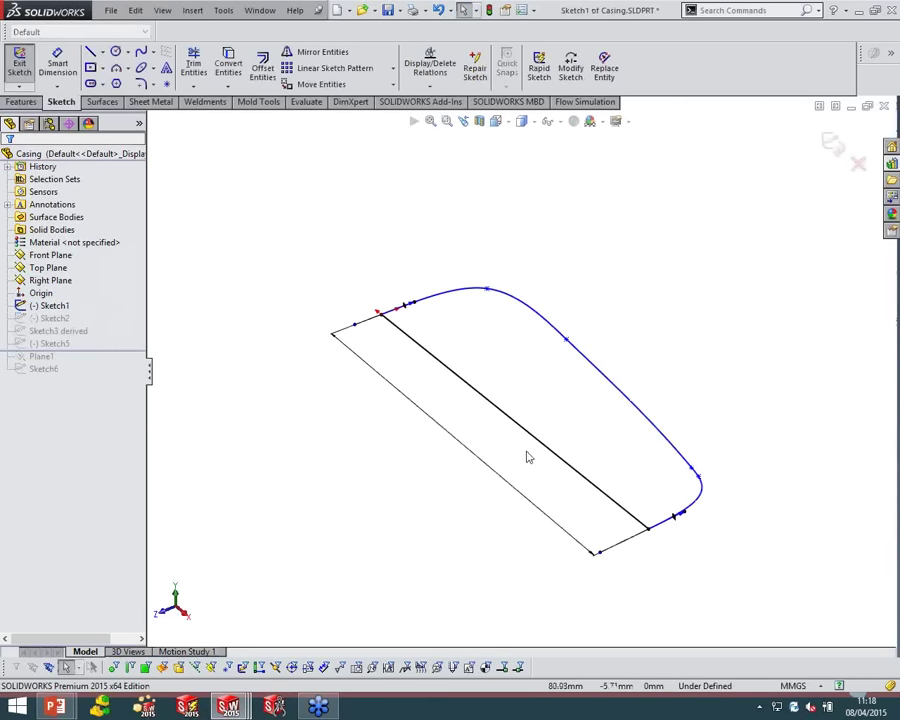
{"action": "left_click_drag", "start_coordinate": [522, 434], "coordinate": [473, 513]}
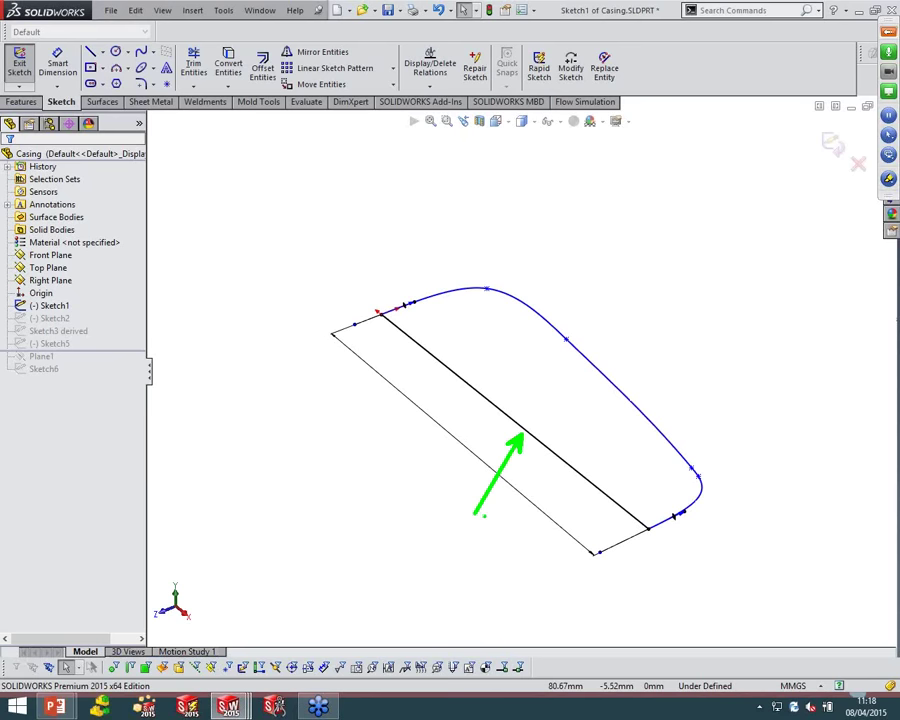
{"action": "key", "text": "Escape"}
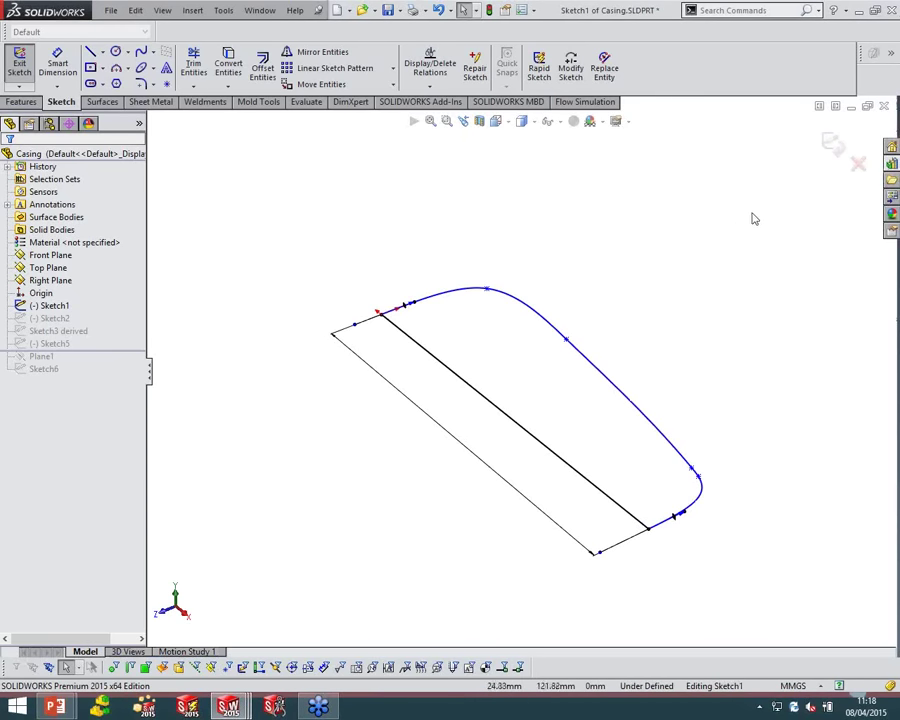
{"action": "left_click", "coordinate": [829, 143]}
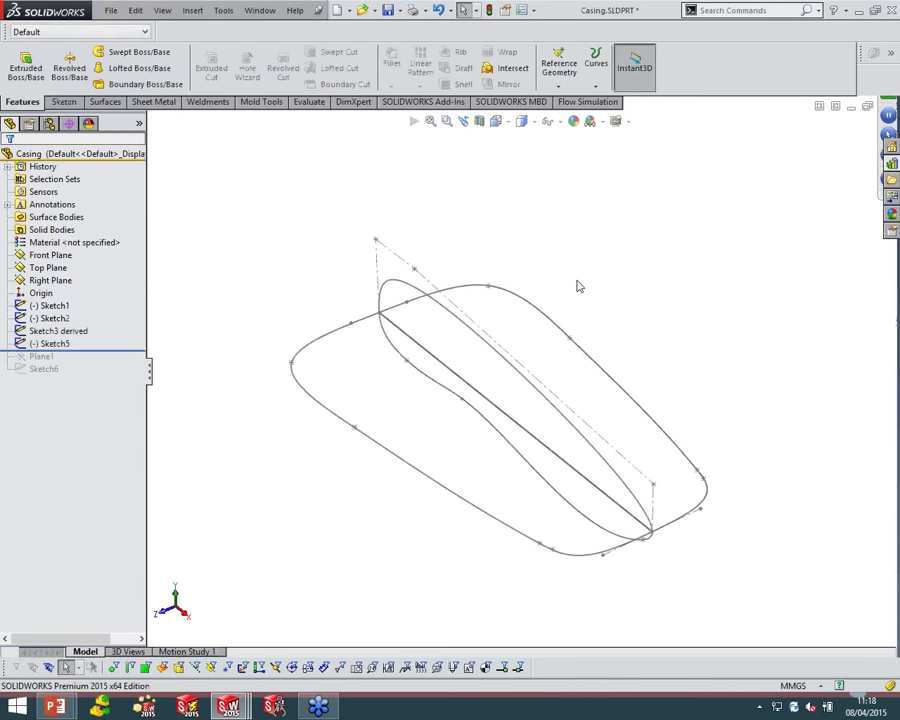
Switch to the PowerPoint slide show and advance to the slide comparing the Sweep, Loft and Boundary methods
{"action": "key", "text": "alt+Tab"}
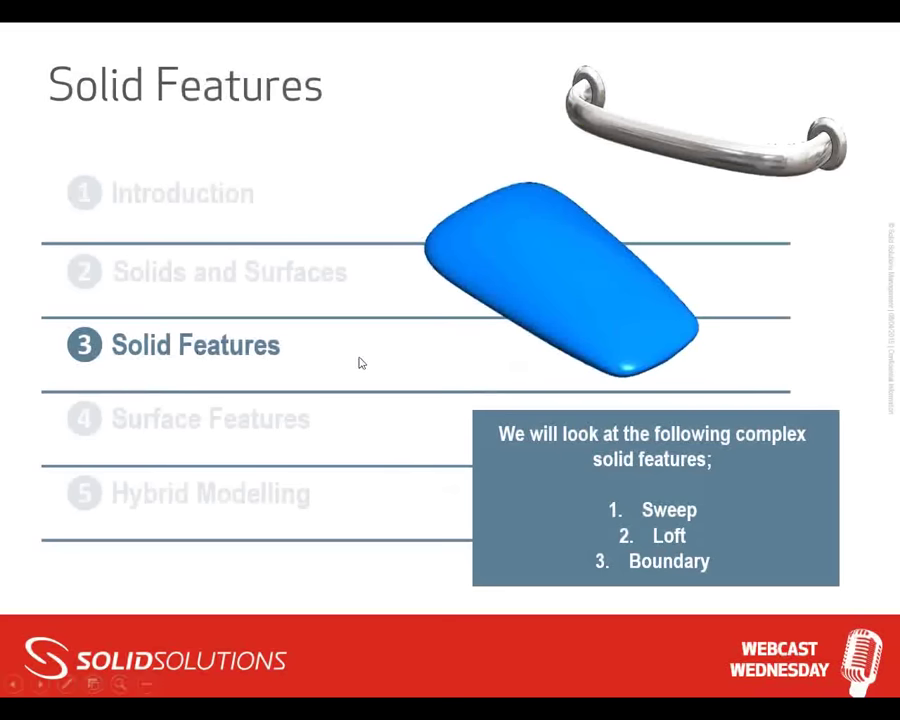
{"action": "left_click", "coordinate": [394, 372]}
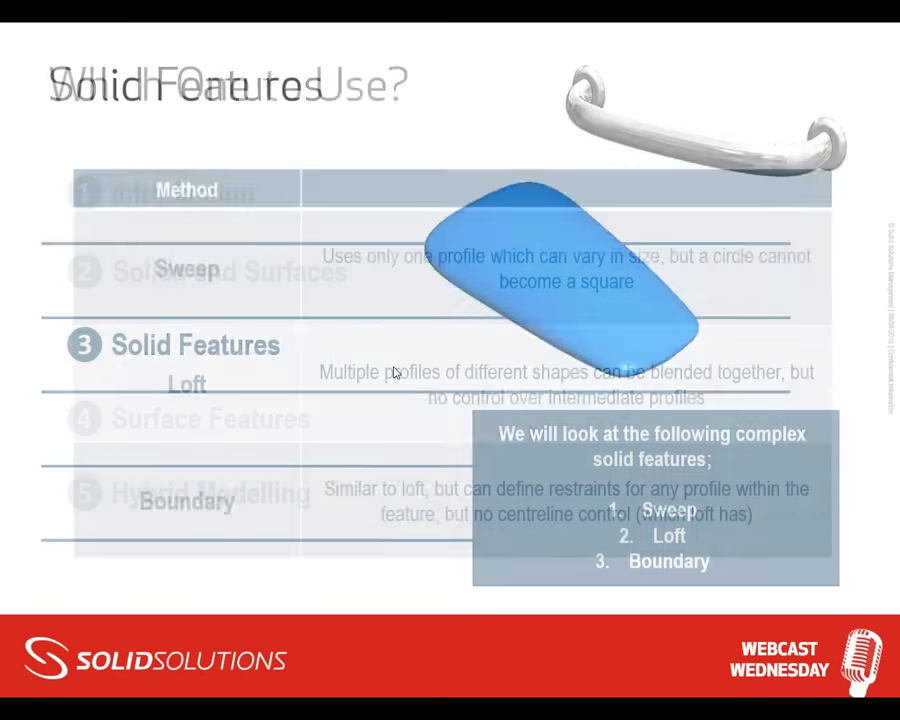
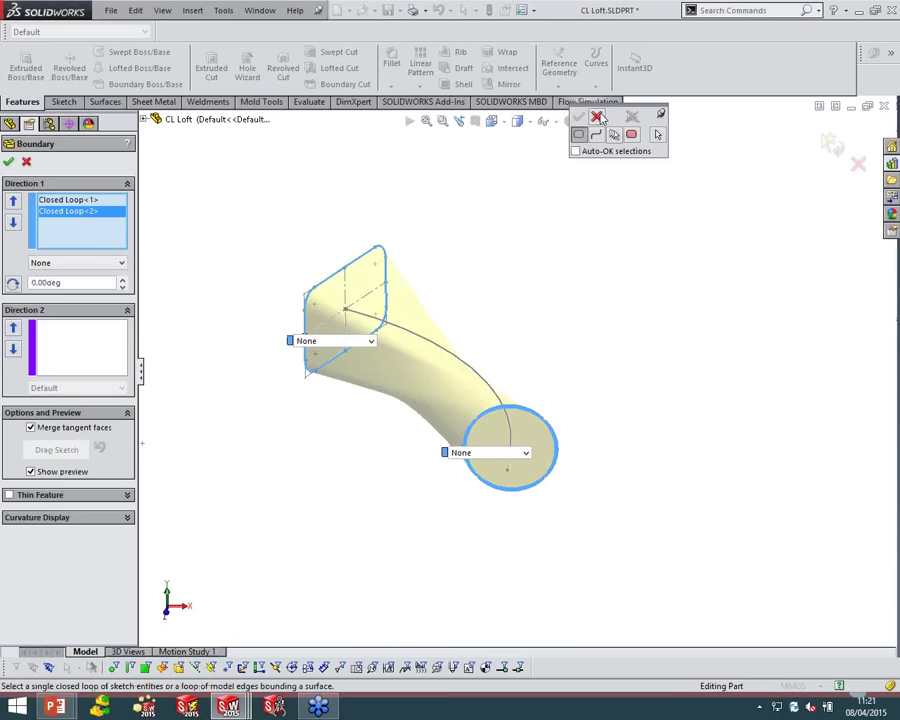
Align the boundary preview's connector points at the upper corner of the rounded square and the matching side of the circle
{"action": "scroll", "coordinate": [500, 390], "scroll_direction": "up", "scroll_amount": 2}
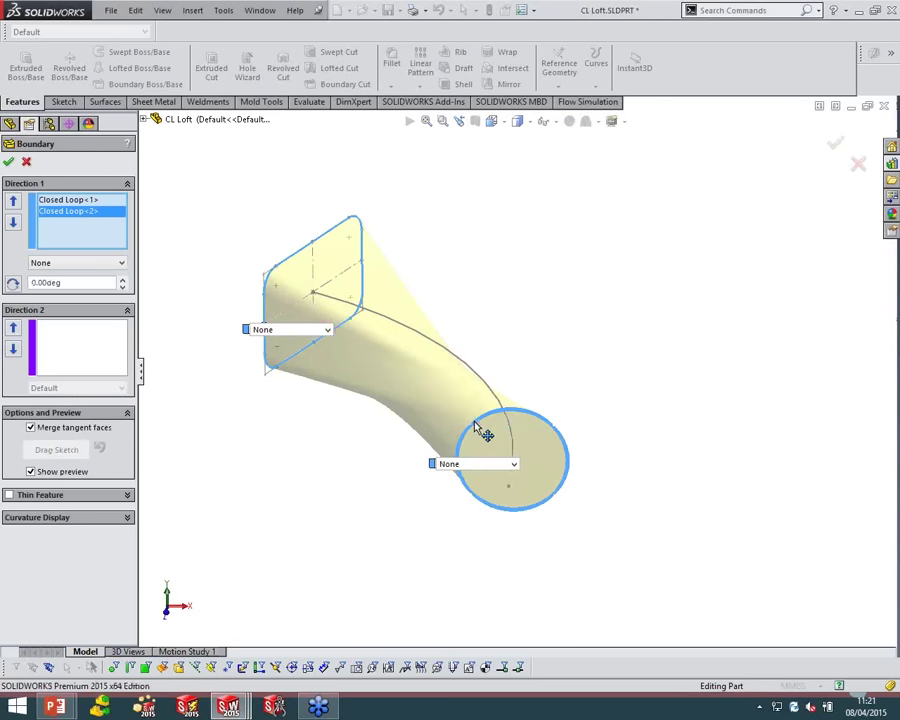
{"action": "left_click_drag", "start_coordinate": [266, 293], "coordinate": [354, 218]}
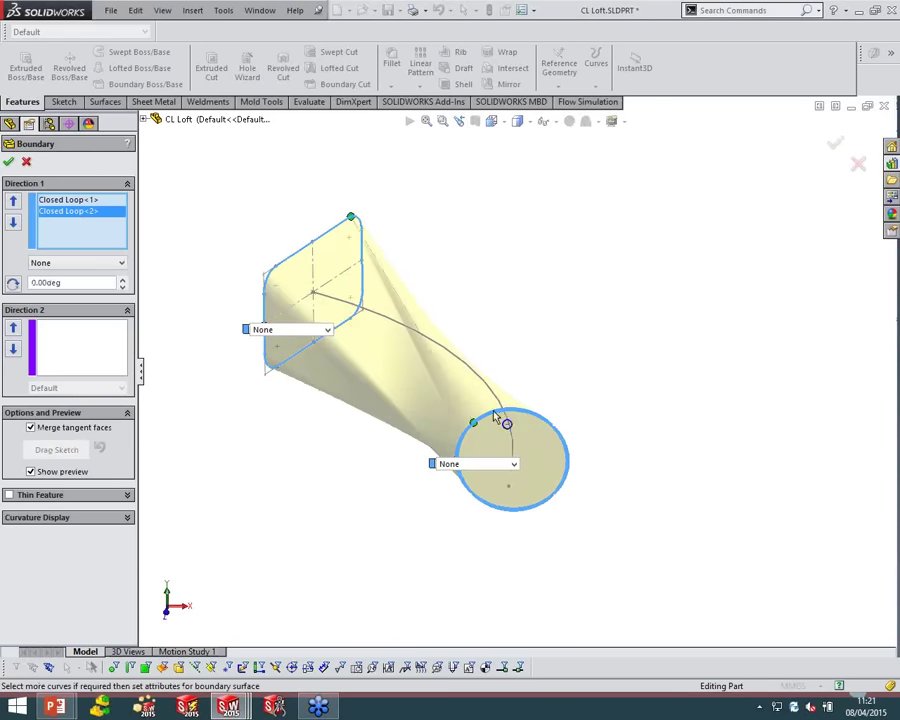
{"action": "left_click_drag", "start_coordinate": [506, 422], "coordinate": [549, 422]}
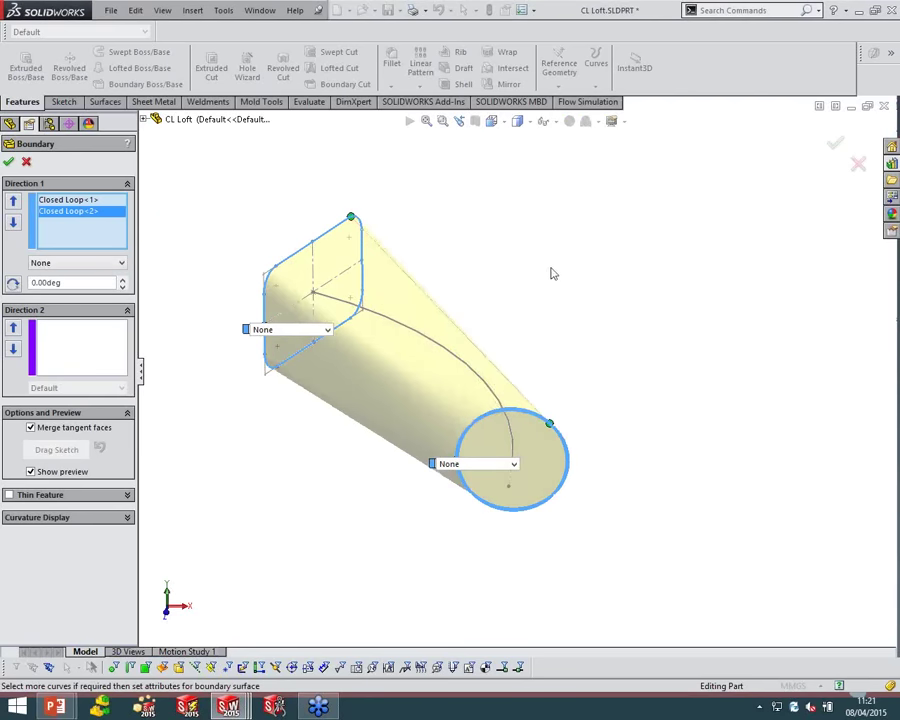
{"action": "mouse_move", "coordinate": [552, 271]}
{"action": "middle_mouse_down"}
{"action": "mouse_move", "coordinate": [540, 245]}
{"action": "mouse_move", "coordinate": [545, 258]}
{"action": "middle_mouse_up"}
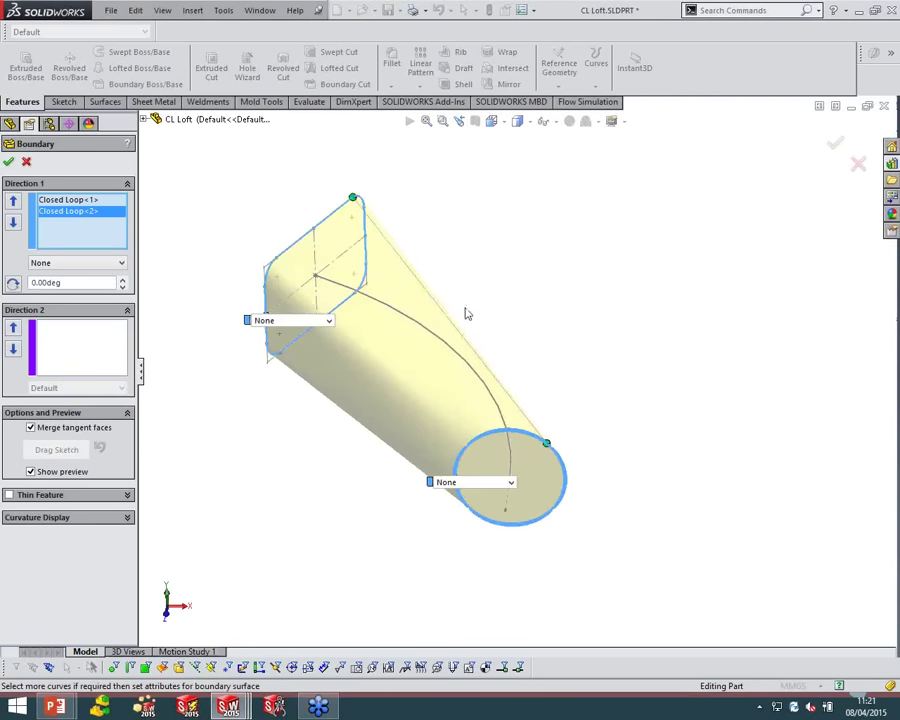
{"action": "middle_click_drag", "start_coordinate": [466, 311], "coordinate": [474, 368]}
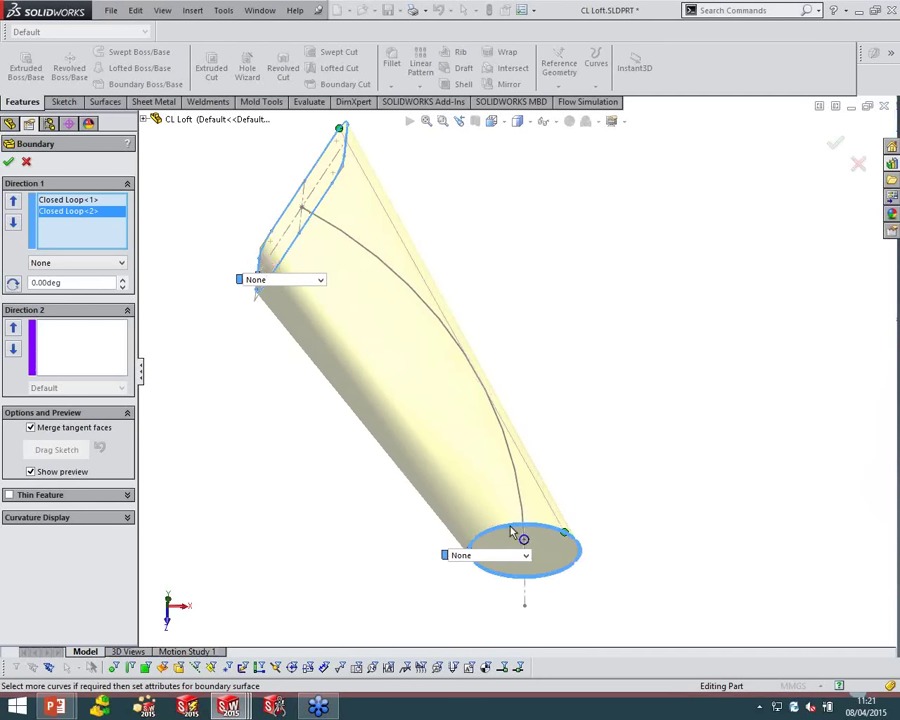
Try the curved centre path as a Direction 2 curve, inspect the boundary preview, and cancel the feature
{"action": "left_click", "coordinate": [77, 344]}
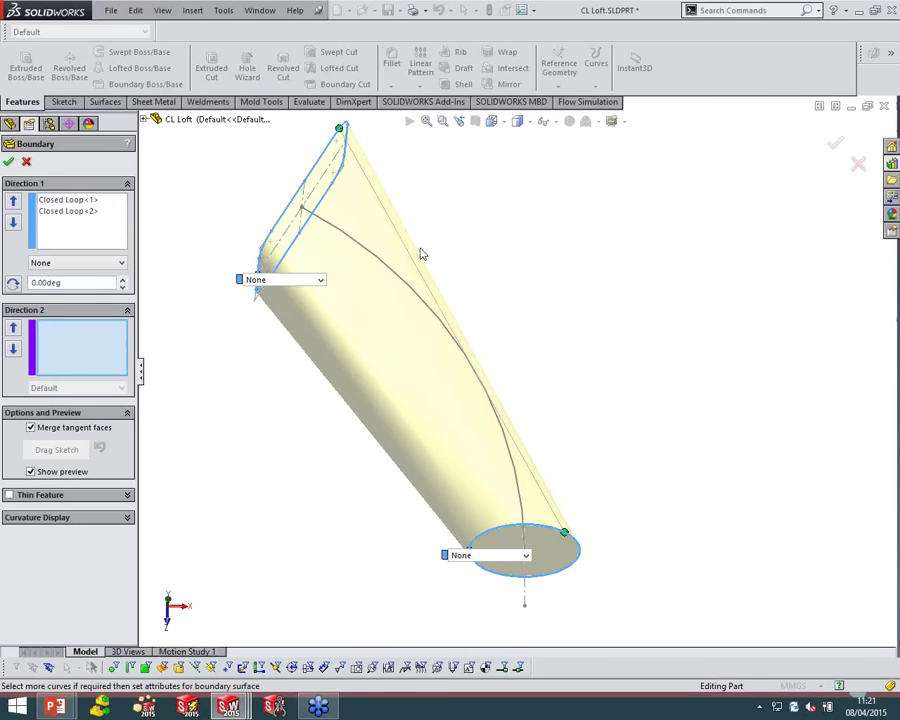
{"action": "left_click", "coordinate": [374, 259]}
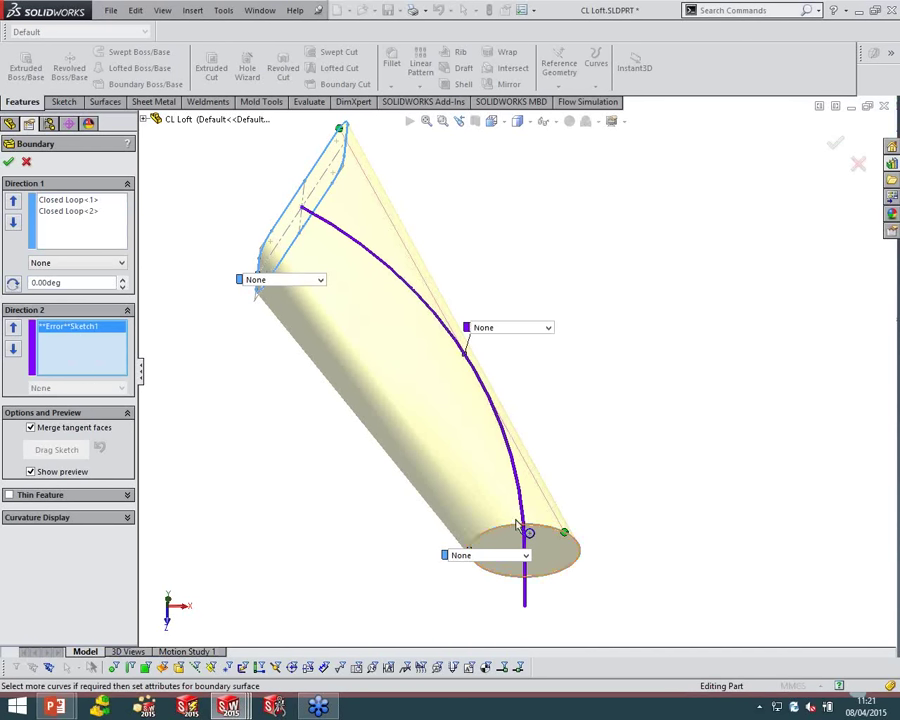
{"action": "middle_click_drag", "start_coordinate": [388, 342], "coordinate": [313, 310]}
{"action": "middle_click_drag", "start_coordinate": [435, 381], "coordinate": [433, 400]}
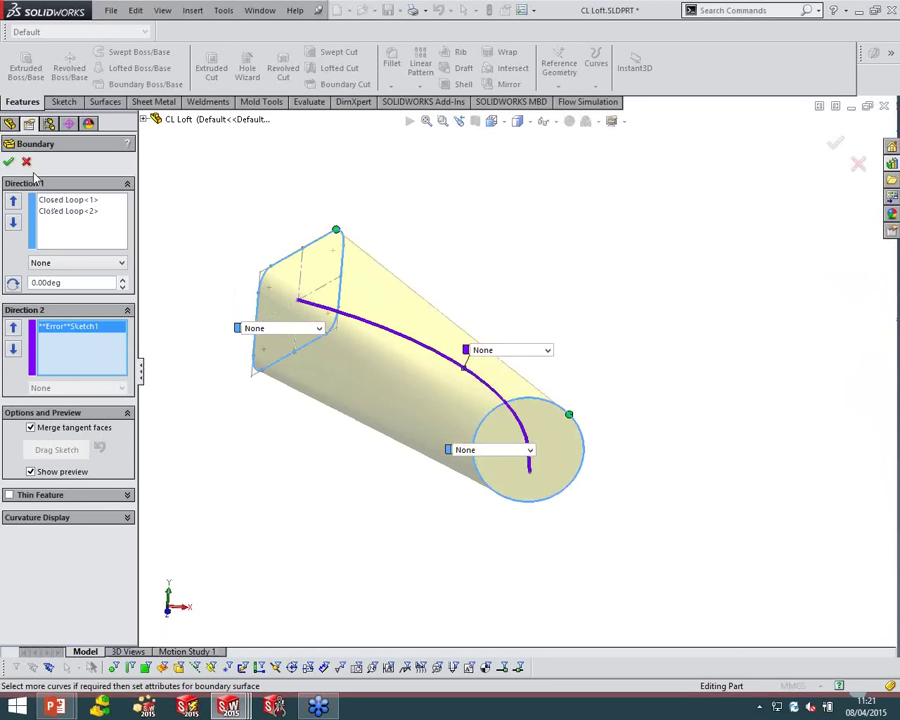
{"action": "left_click", "coordinate": [328, 290]}
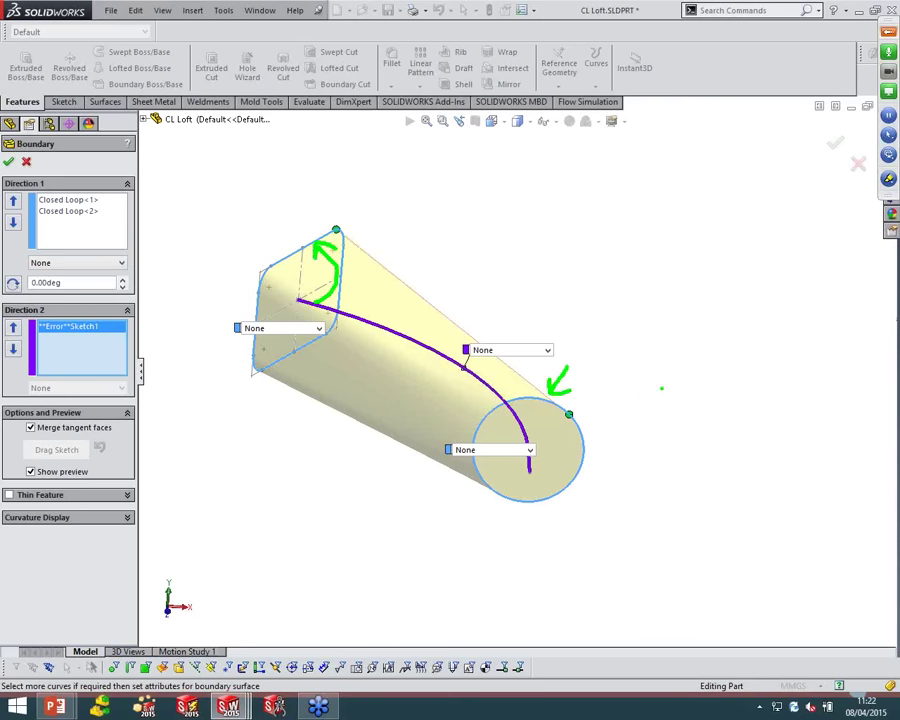
{"action": "key", "text": "Escape"}
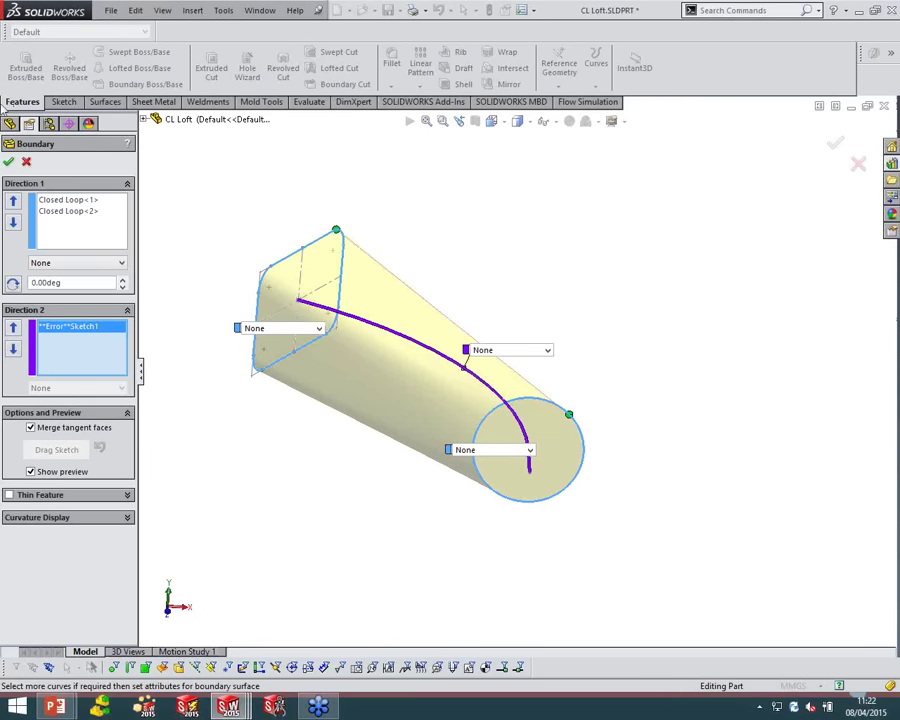
{"action": "left_click", "coordinate": [27, 162]}
Start a Lofted Boss/Base and add the rounded square and the circle as closed-loop profiles
{"action": "left_click", "coordinate": [139, 68]}
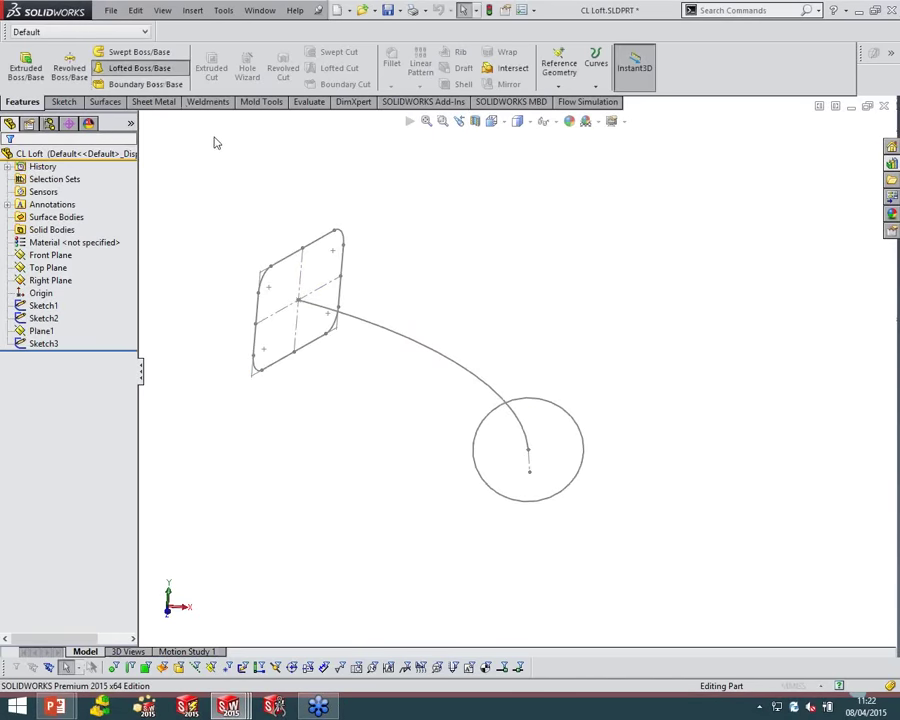
{"action": "left_click", "coordinate": [333, 241]}
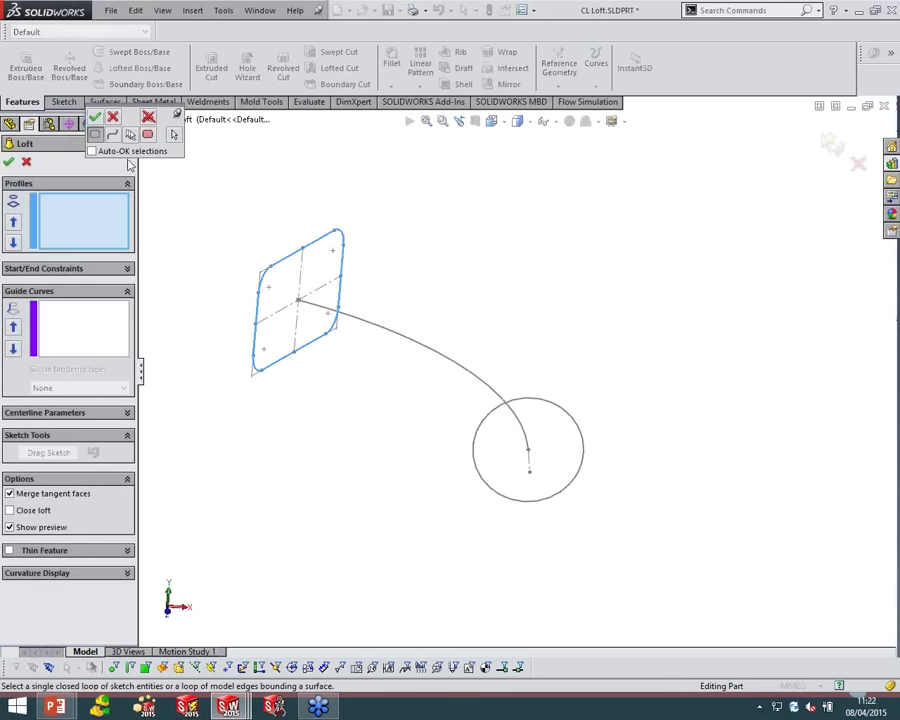
{"action": "left_click", "coordinate": [95, 117]}
{"action": "left_click", "coordinate": [516, 404]}
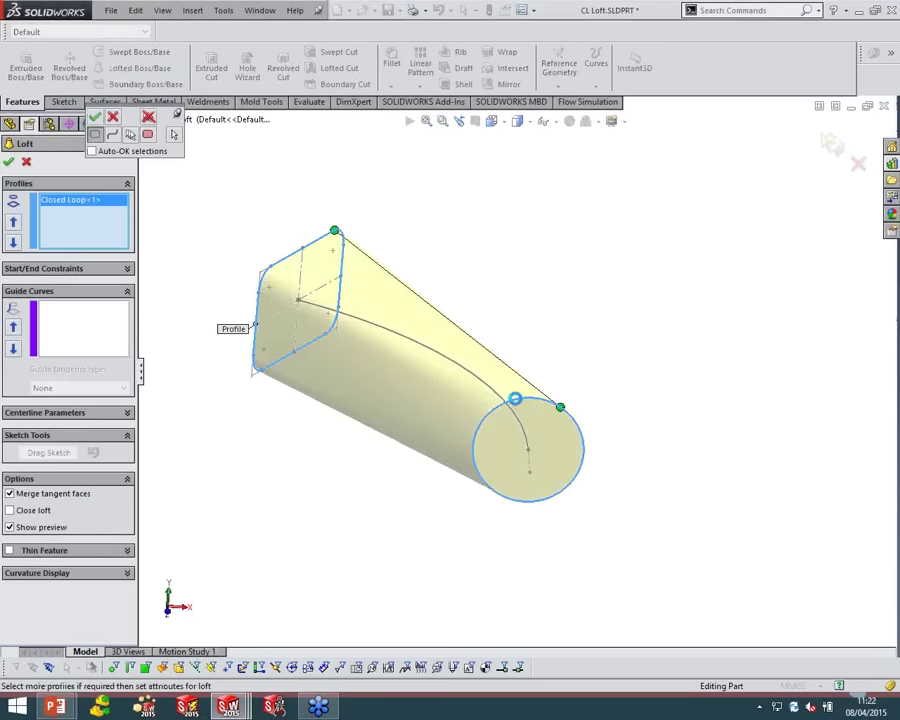
{"action": "left_click", "coordinate": [95, 117]}
Assign the curved path between the two profiles as the loft's centerline, selected as an open group
{"action": "left_click", "coordinate": [55, 414]}
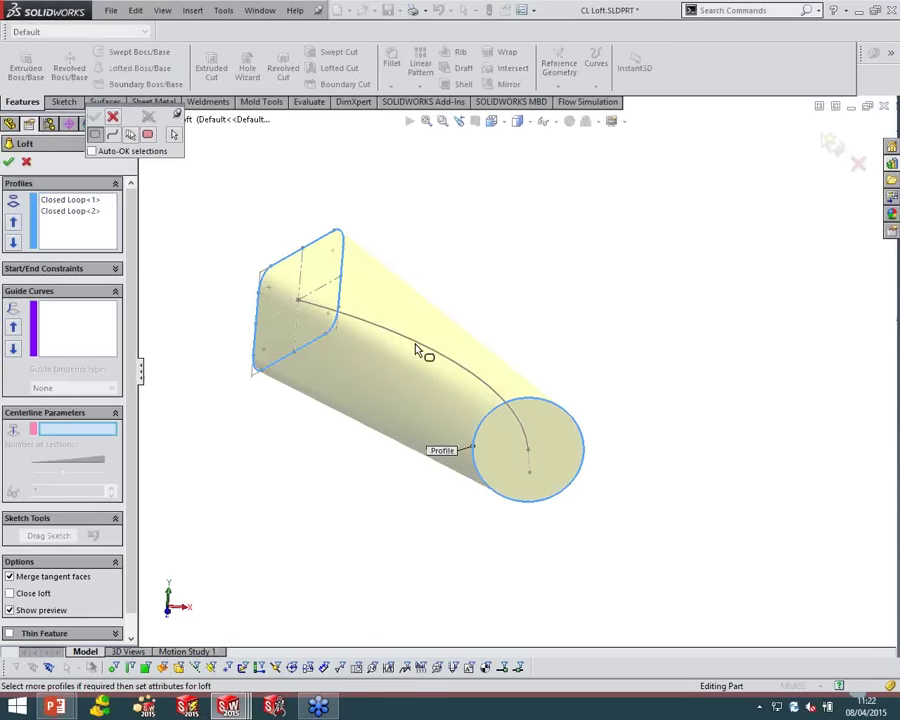
{"action": "left_click", "coordinate": [130, 134]}
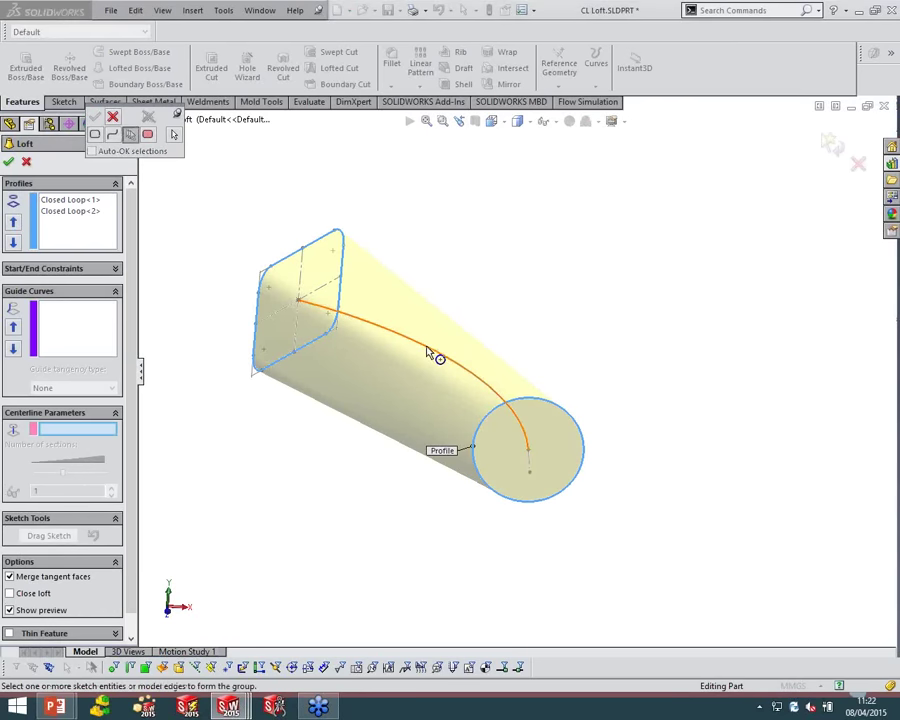
{"action": "left_click", "coordinate": [428, 349]}
{"action": "right_click", "coordinate": [430, 343]}
{"action": "middle_click_drag", "start_coordinate": [604, 298], "coordinate": [601, 378]}
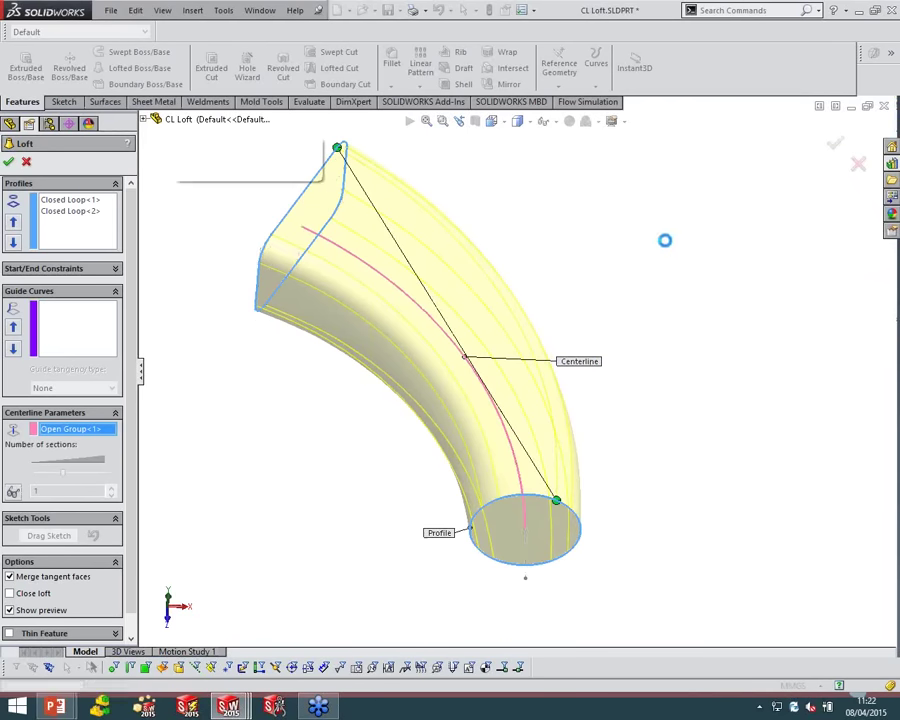
Move the loft connectors to the outer end of the square's upper corner and farther around the circle, and accept the loft
{"action": "middle_click_drag", "start_coordinate": [507, 300], "coordinate": [550, 450]}
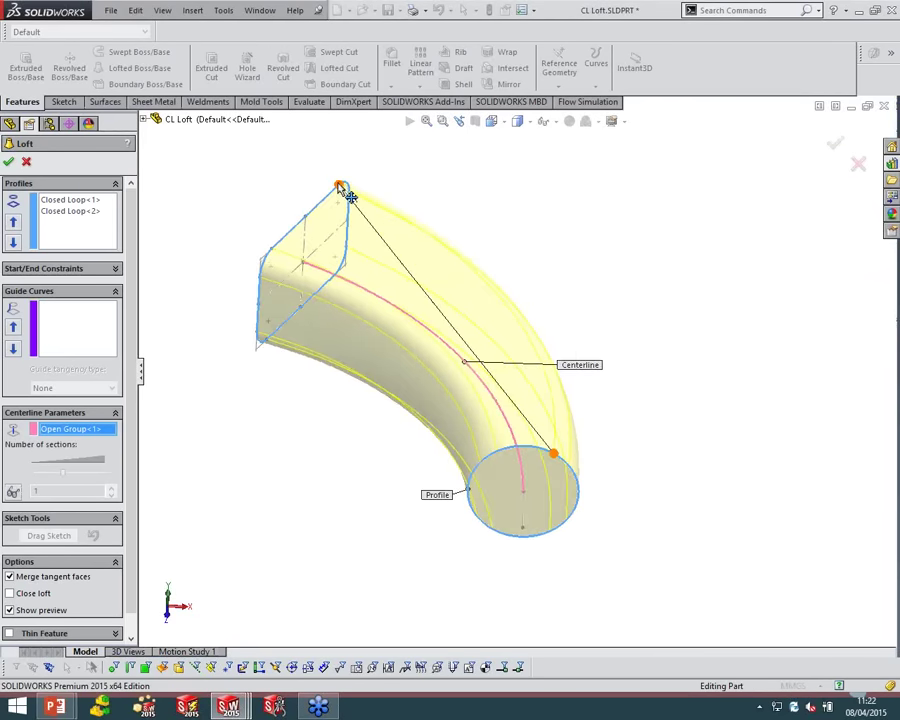
{"action": "mouse_move", "coordinate": [562, 465]}
{"action": "left_mouse_down"}
{"action": "mouse_move", "coordinate": [579, 474]}
{"action": "mouse_move", "coordinate": [573, 469]}
{"action": "left_mouse_up"}
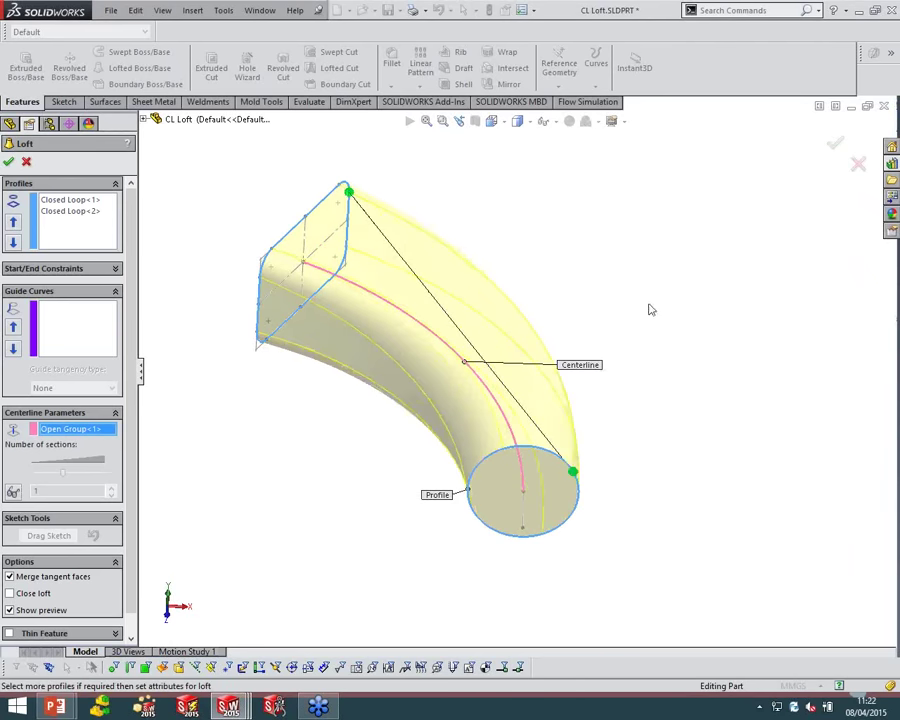
{"action": "right_click", "coordinate": [502, 350]}
{"action": "middle_click_drag", "start_coordinate": [472, 350], "coordinate": [660, 464]}
{"action": "left_click", "coordinate": [665, 460]}
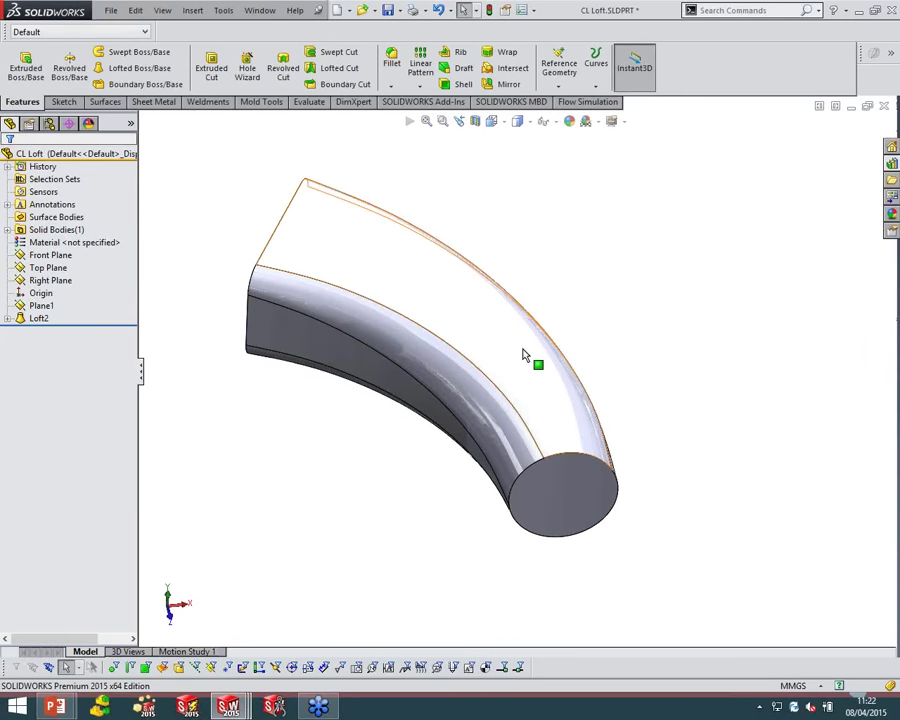
Switch to the open Surfaces part
{"action": "key", "text": "ctrl+Tab"}
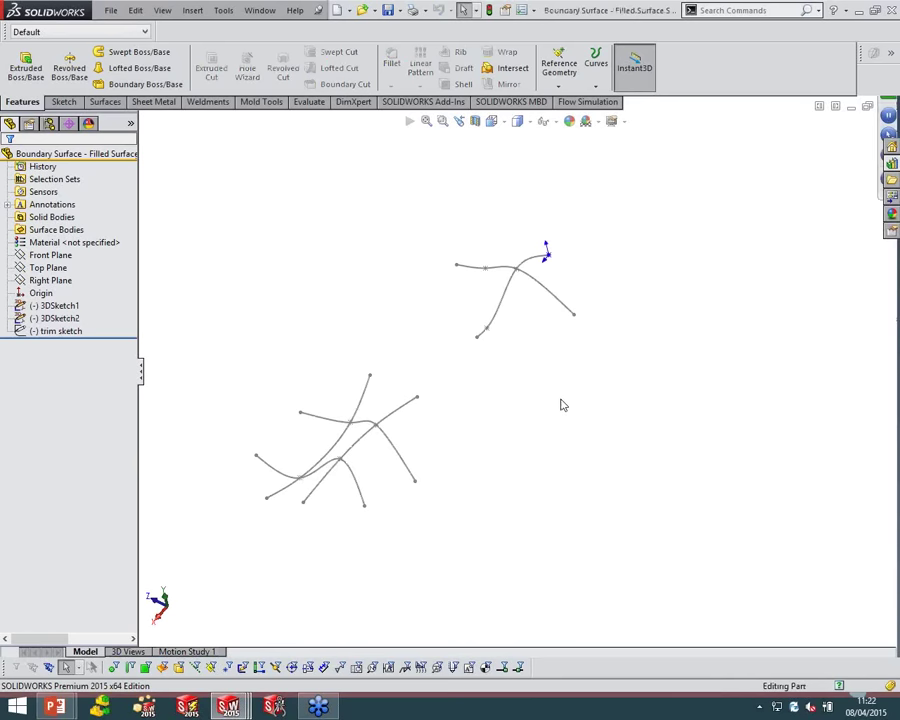
{"action": "middle_click_drag", "start_coordinate": [563, 405], "coordinate": [609, 416], "text": "ctrl"}
{"action": "key", "text": "ctrl+Tab"}
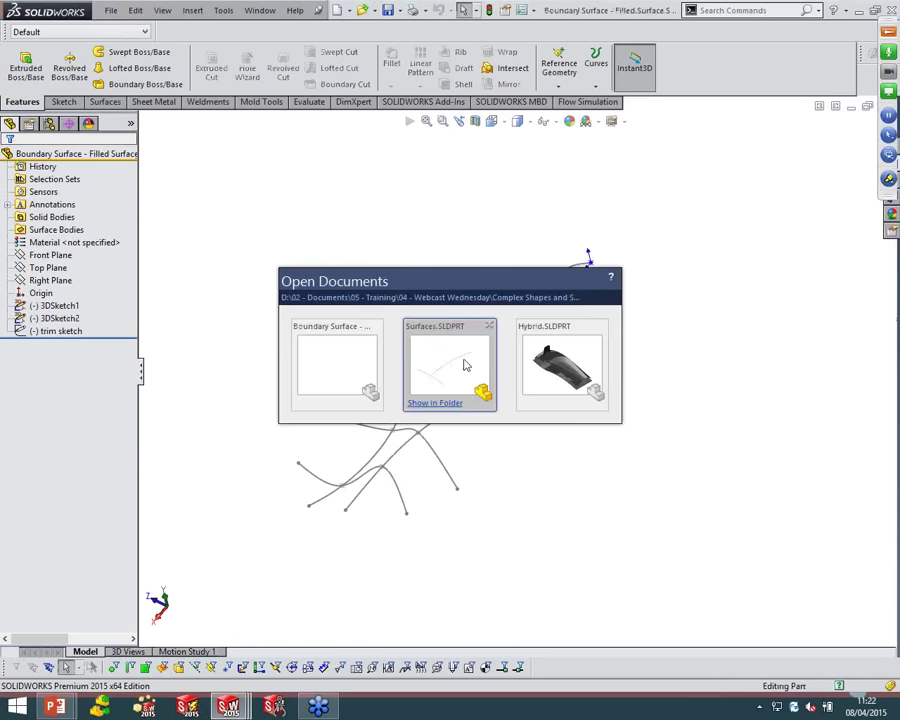
{"action": "middle_click_drag", "start_coordinate": [519, 300], "coordinate": [520, 310]}
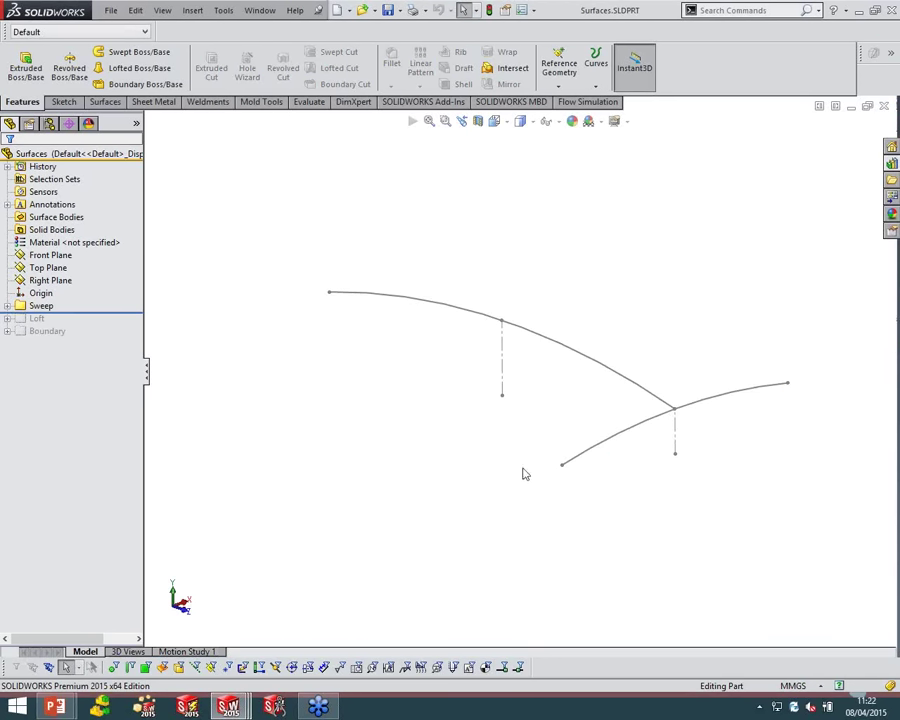
Start a Swept Surface with the short arc as profile and the long curve as path, both selected as open groups
{"action": "left_click", "coordinate": [108, 101]}
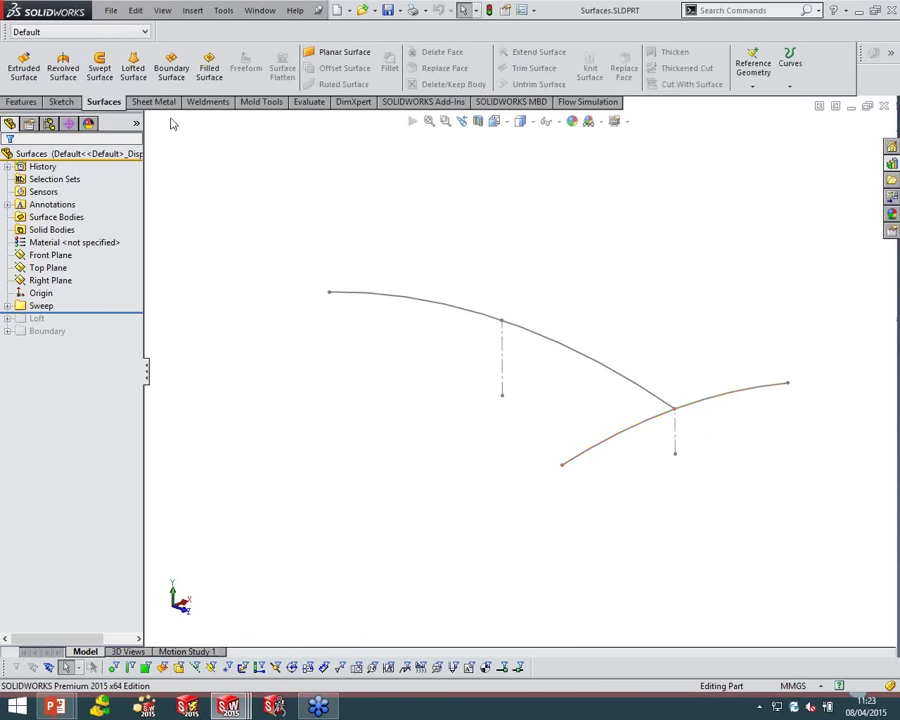
{"action": "left_click", "coordinate": [101, 82]}
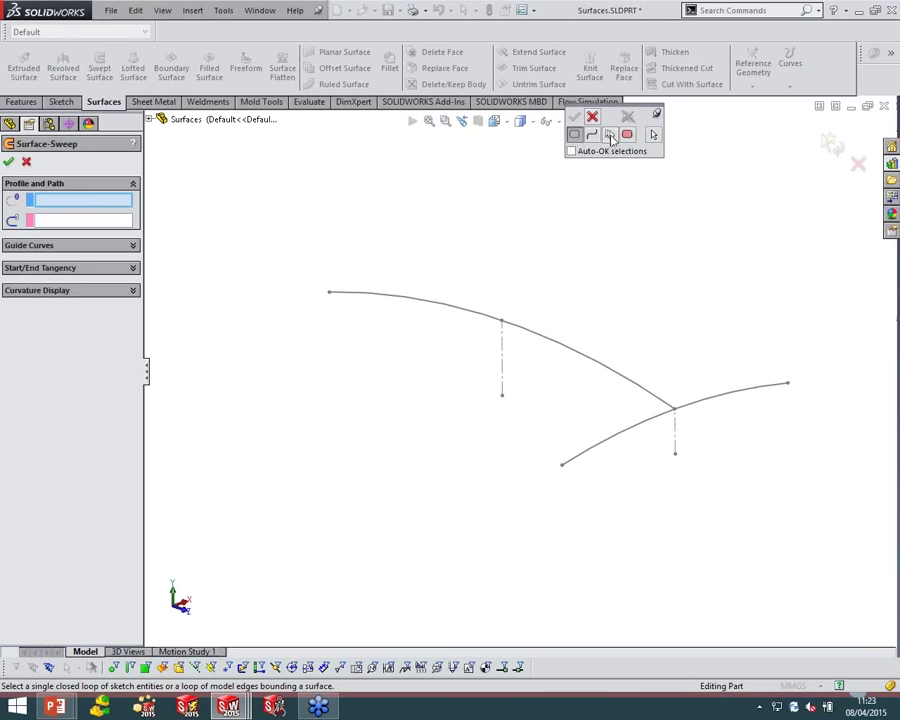
{"action": "left_click", "coordinate": [610, 135]}
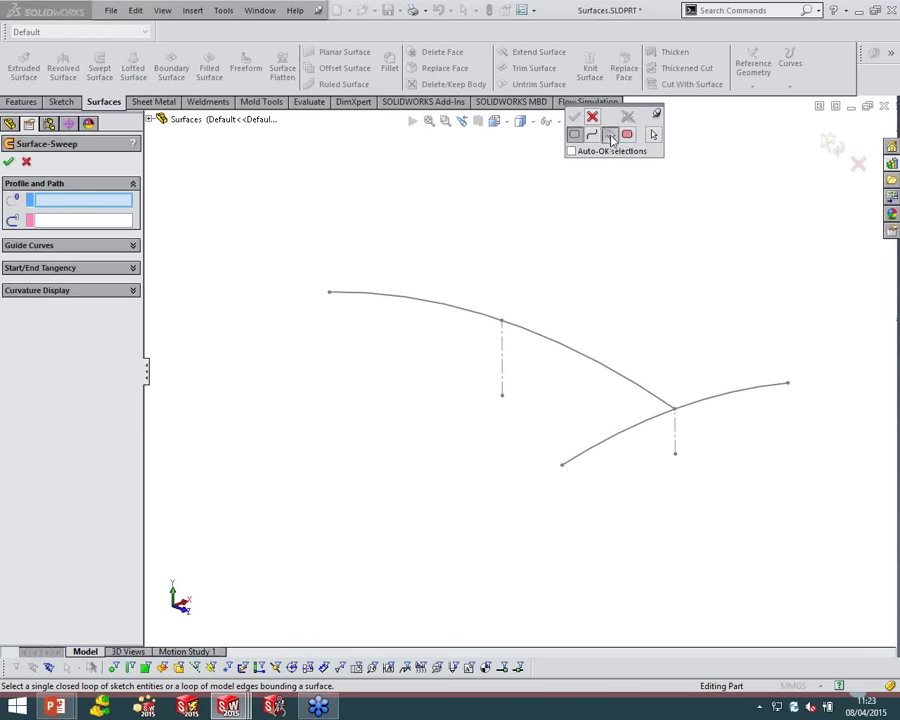
{"action": "left_click", "coordinate": [697, 407]}
{"action": "left_click", "coordinate": [690, 405]}
{"action": "left_click", "coordinate": [666, 405]}
{"action": "left_click", "coordinate": [658, 403]}
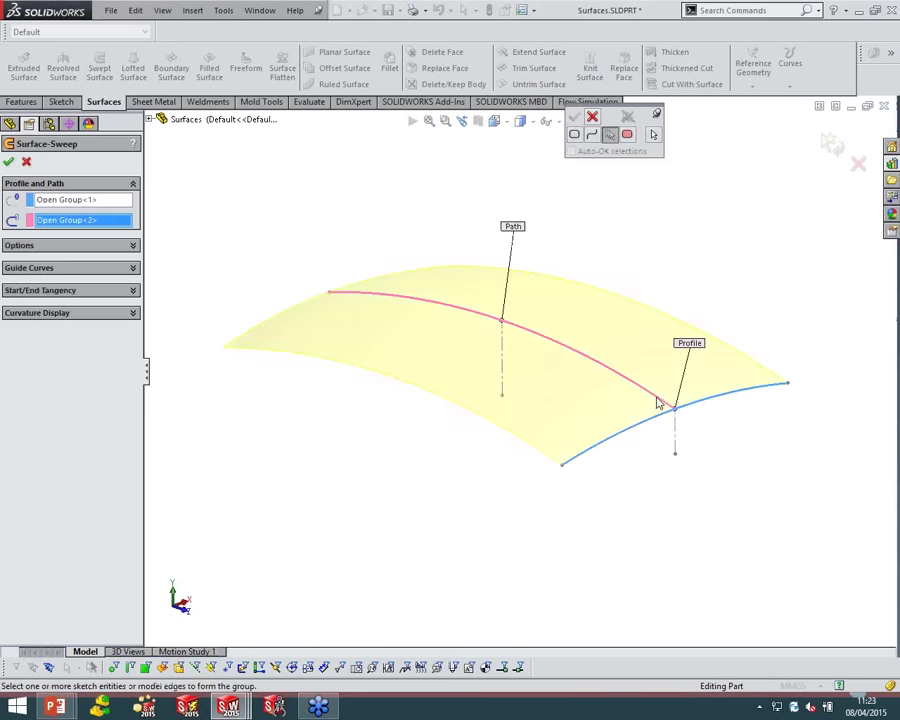
{"action": "right_click", "coordinate": [689, 283]}
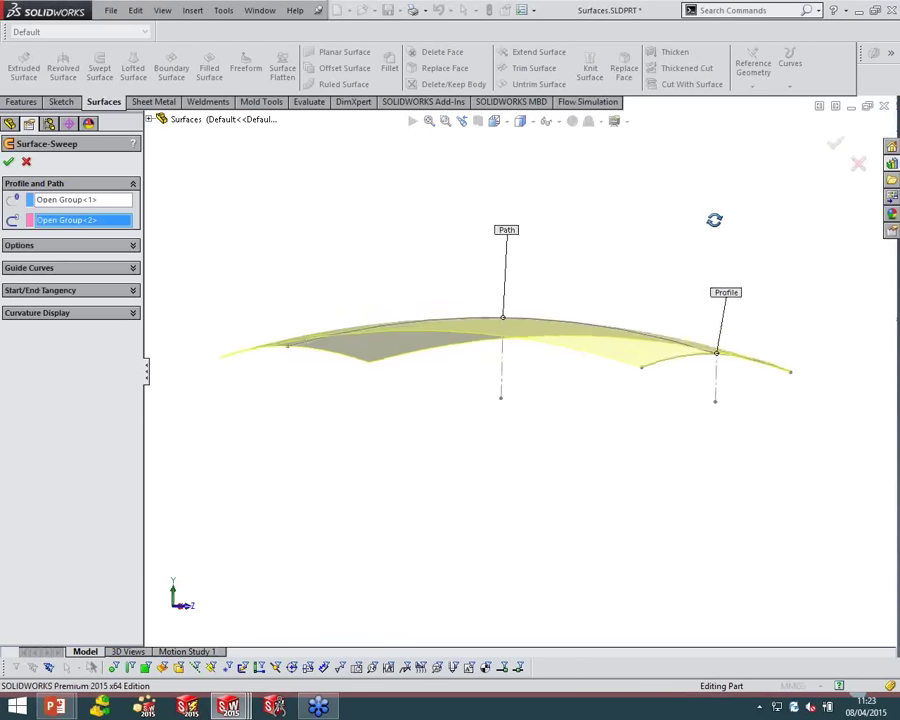
Try a Twist Along Path orientation of 360 degrees on the surface sweep and inspect the twisted preview
{"action": "left_click", "coordinate": [86, 247]}
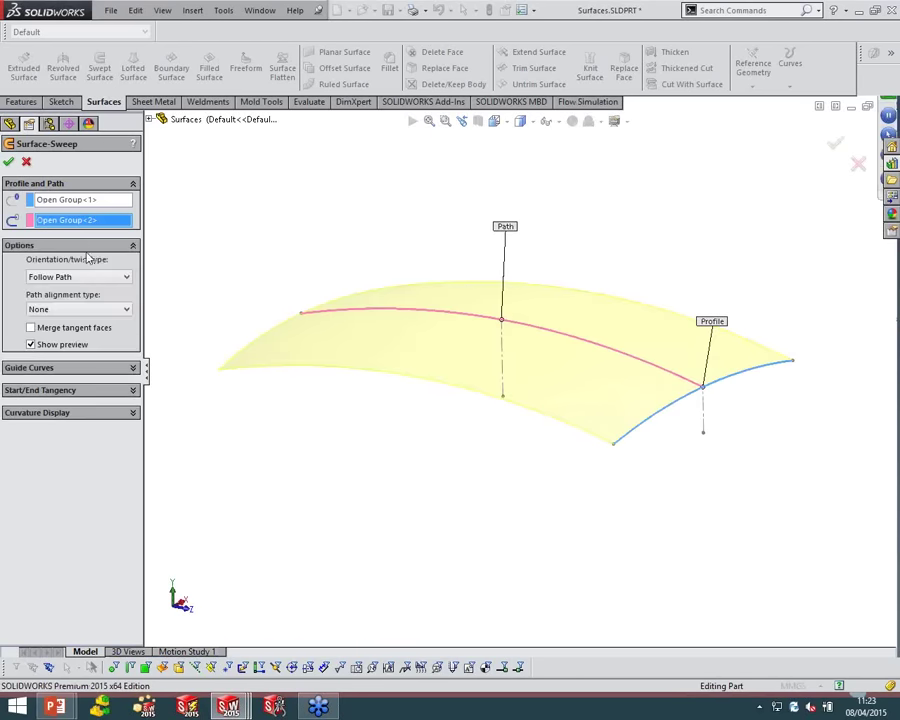
{"action": "left_click", "coordinate": [80, 279]}
{"action": "left_click", "coordinate": [81, 325]}
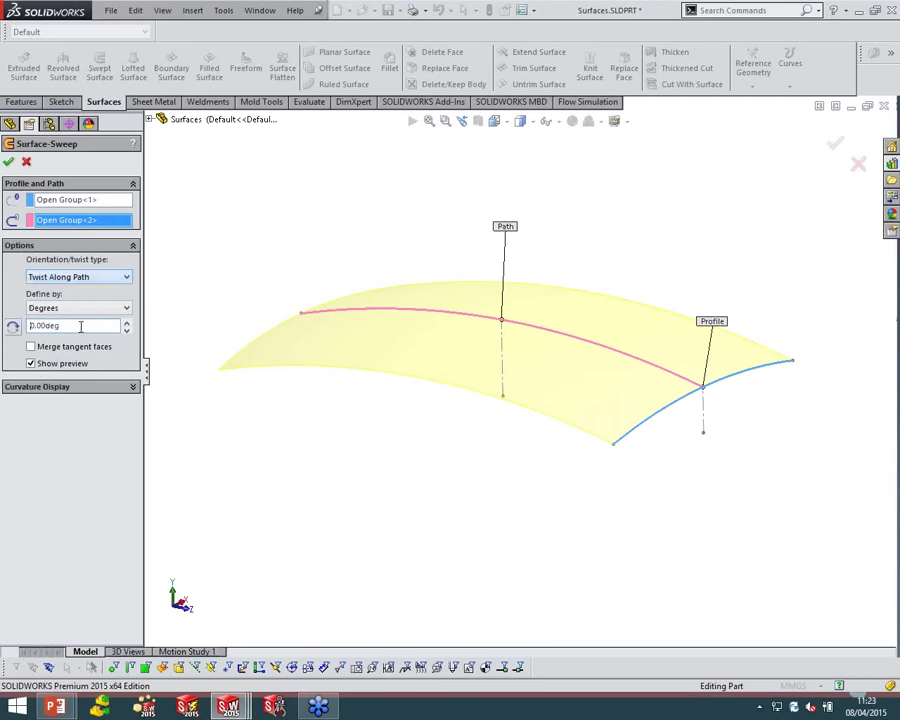
{"action": "double_click", "coordinate": [73, 324]}
{"action": "type", "text": "360"}
{"action": "key", "text": "Return"}
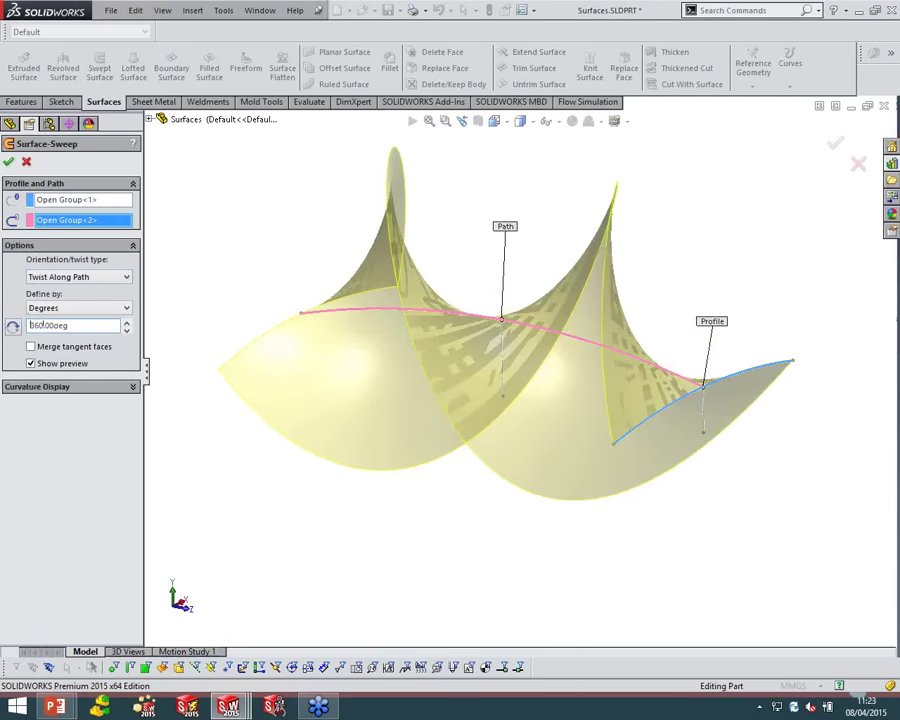
{"action": "middle_click_drag", "start_coordinate": [507, 357], "coordinate": [472, 348]}
{"action": "left_click", "coordinate": [71, 307]}
{"action": "left_click", "coordinate": [60, 312]}
Set the sweep's orientation to Follow Path and accept the surface
{"action": "left_click", "coordinate": [60, 277]}
{"action": "left_click", "coordinate": [65, 290]}
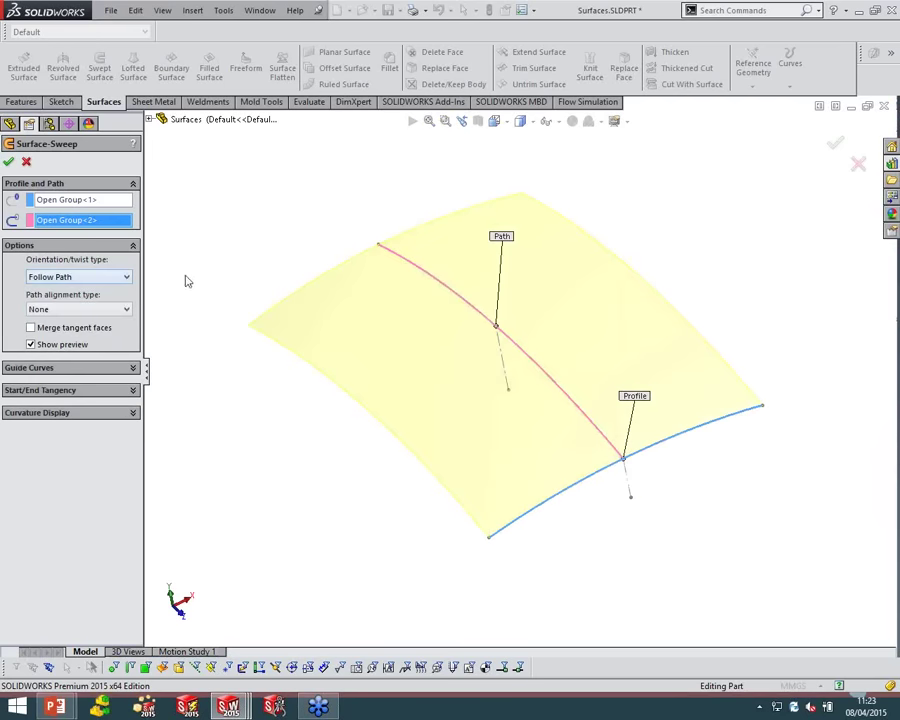
{"action": "key", "text": "Return"}
{"action": "middle_click_drag", "start_coordinate": [281, 225], "coordinate": [625, 364]}
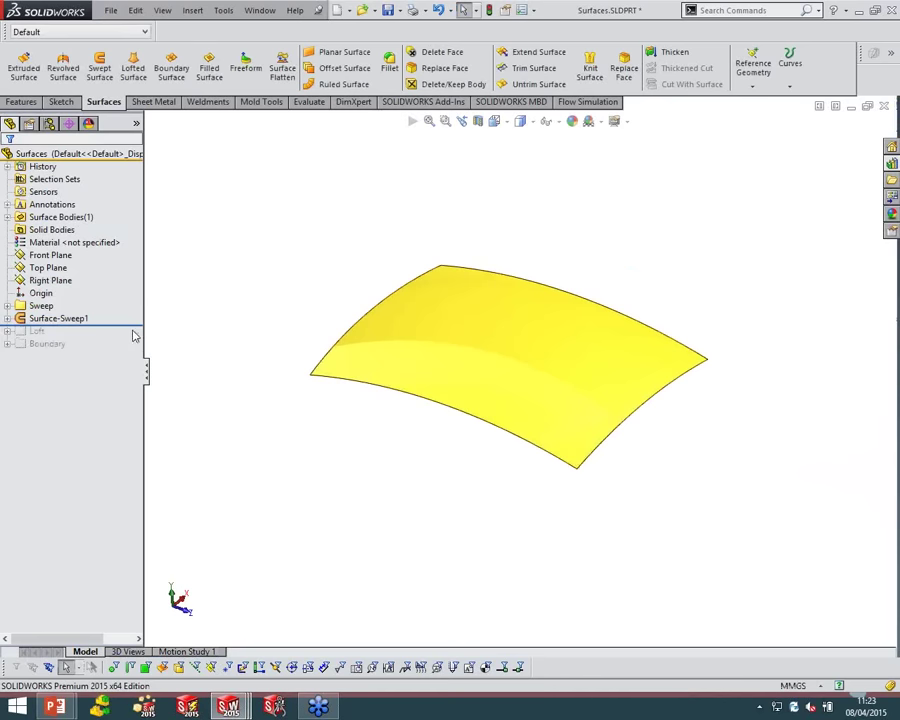
Roll the history forward past the Loft folder and start a Lofted Surface with the four upright arcs as open-group profiles
{"action": "left_click_drag", "start_coordinate": [139, 325], "coordinate": [140, 337]}
{"action": "mouse_move", "coordinate": [257, 309]}
{"action": "middle_mouse_down"}
{"action": "mouse_move", "coordinate": [275, 221]}
{"action": "mouse_move", "coordinate": [275, 272]}
{"action": "mouse_move", "coordinate": [500, 320]}
{"action": "mouse_move", "coordinate": [595, 354]}
{"action": "mouse_move", "coordinate": [549, 366]}
{"action": "mouse_move", "coordinate": [550, 398]}
{"action": "mouse_move", "coordinate": [536, 380]}
{"action": "mouse_move", "coordinate": [540, 410]}
{"action": "mouse_move", "coordinate": [469, 291]}
{"action": "middle_mouse_up"}
{"action": "left_click", "coordinate": [136, 70]}
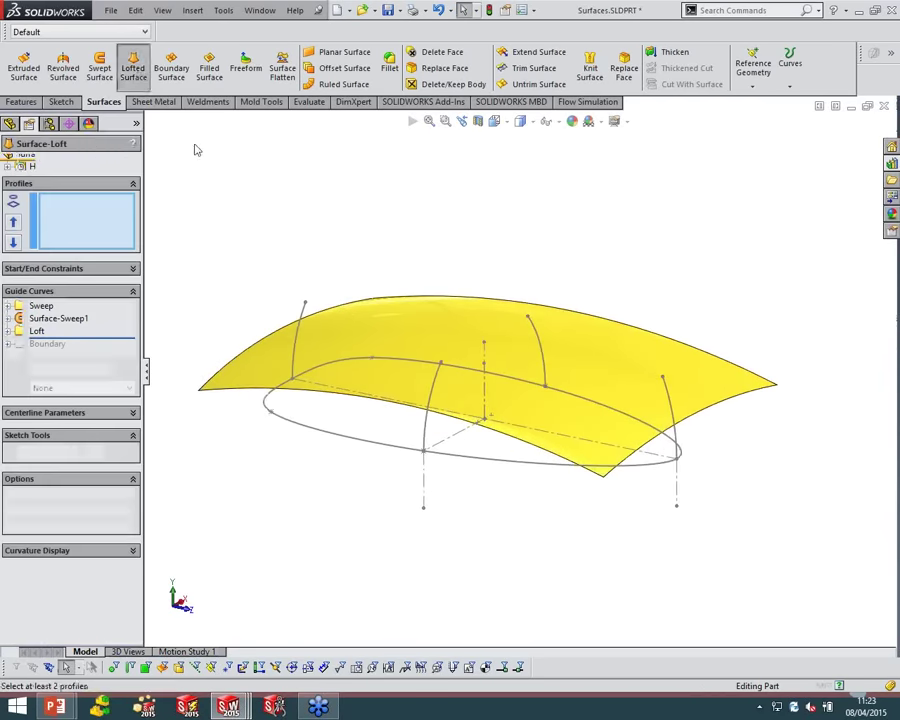
{"action": "left_click", "coordinate": [303, 312]}
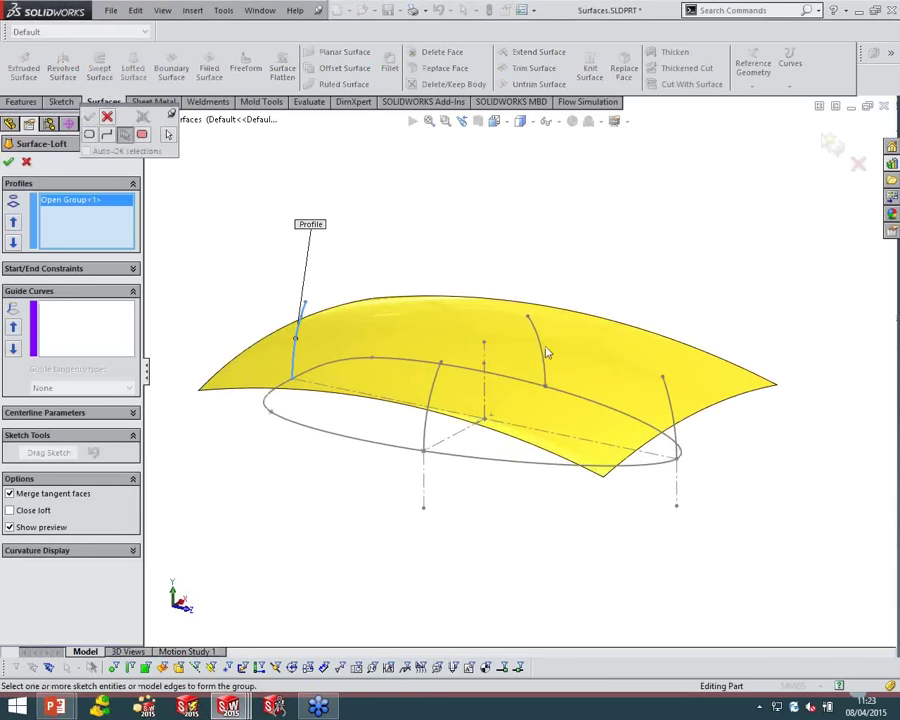
{"action": "left_click", "coordinate": [536, 330]}
{"action": "left_click", "coordinate": [670, 392]}
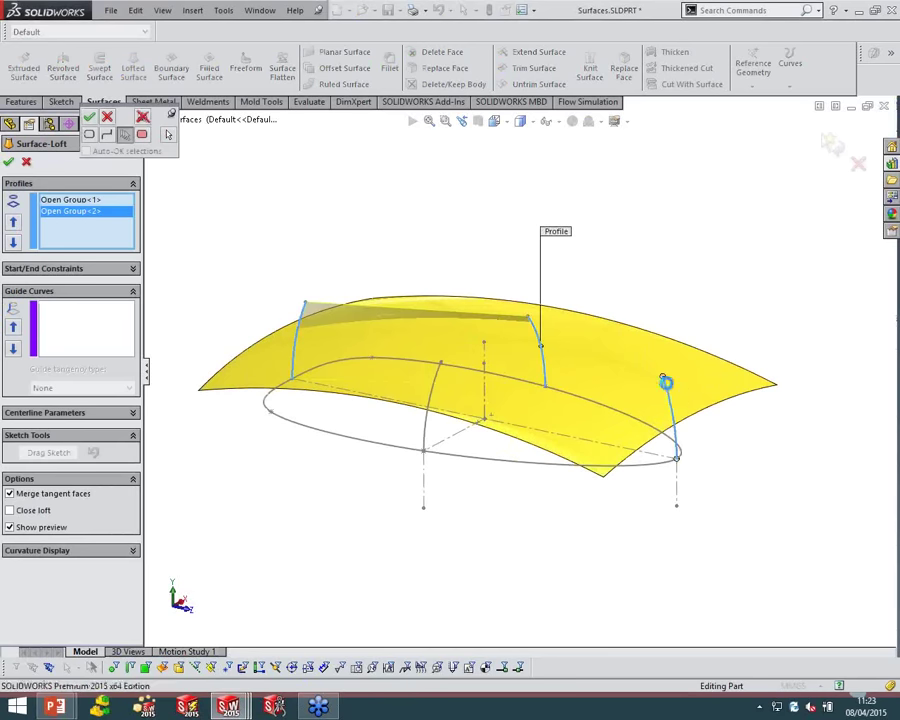
{"action": "left_click", "coordinate": [448, 384]}
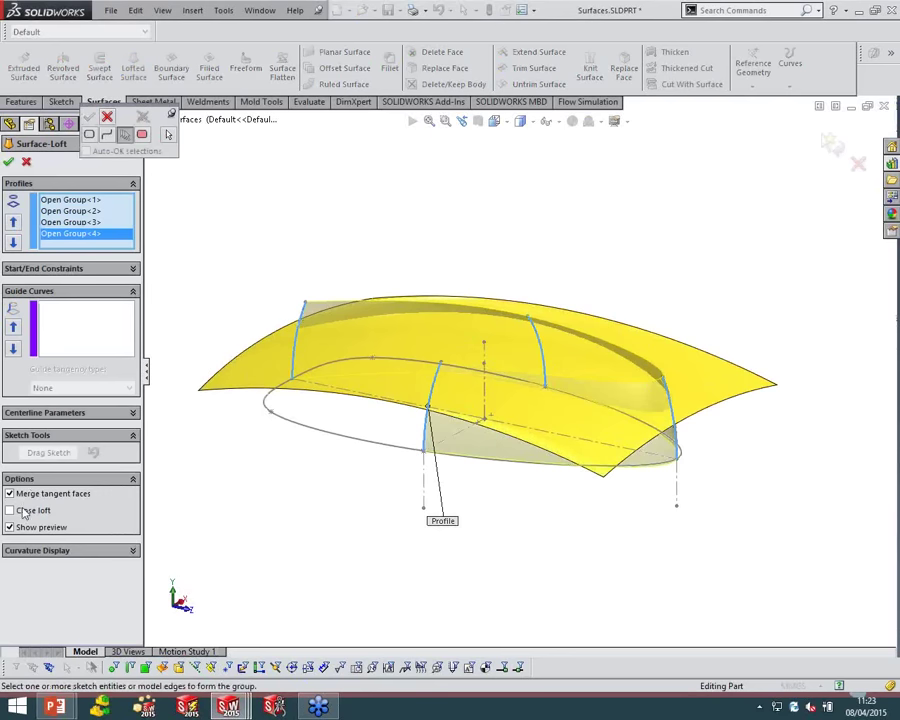
Close the loft, add both halves of the base oval as guide curves, and accept the lofted surface
{"action": "left_click", "coordinate": [22, 510]}
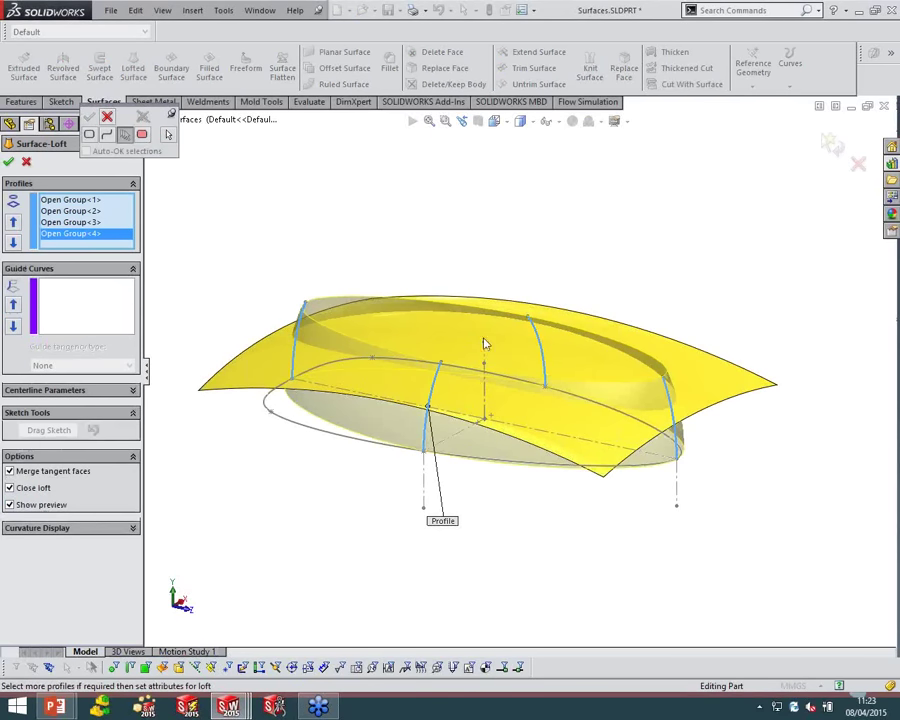
{"action": "middle_click_drag", "start_coordinate": [580, 511], "coordinate": [587, 468]}
{"action": "middle_click_drag", "start_coordinate": [512, 364], "coordinate": [396, 341]}
{"action": "right_click", "coordinate": [396, 341]}
{"action": "left_click", "coordinate": [398, 316]}
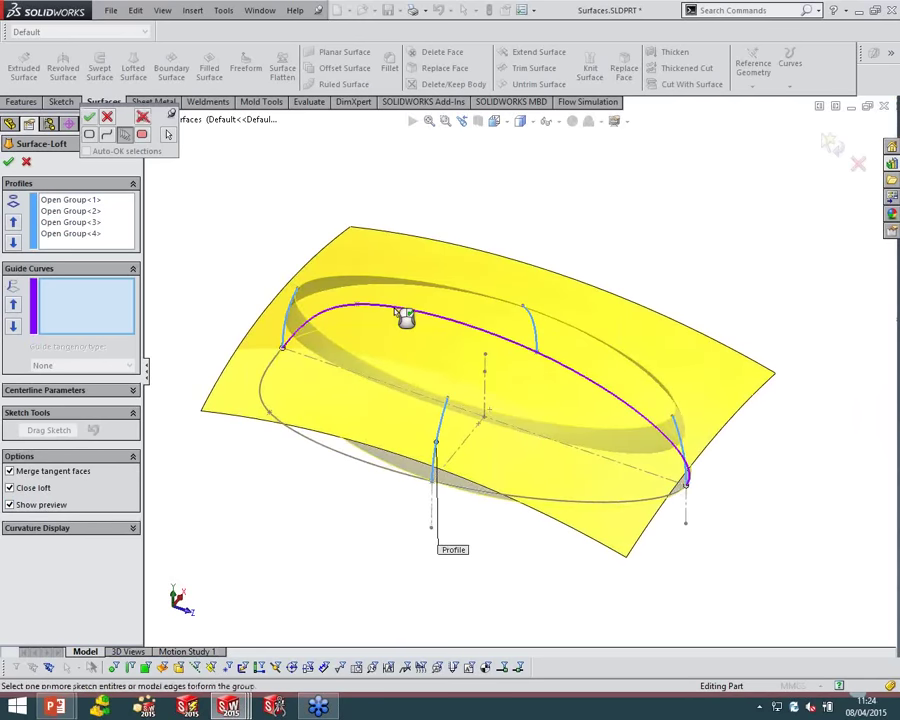
{"action": "left_click", "coordinate": [270, 387]}
{"action": "right_click", "coordinate": [327, 381]}
{"action": "middle_click_drag", "start_coordinate": [327, 381], "coordinate": [522, 255]}
{"action": "right_click_drag", "start_coordinate": [545, 215], "coordinate": [622, 192]}
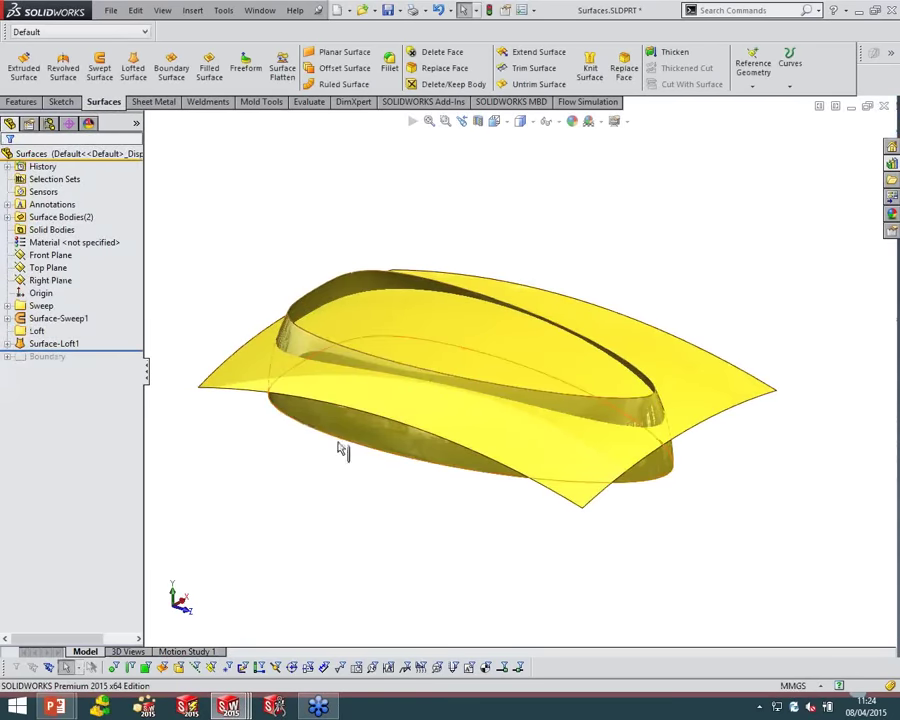
Roll the history forward past the Boundary folder and start a Boundary Surface with the four cross arcs as Direction 1 curves
{"action": "middle_click_drag", "start_coordinate": [492, 476], "coordinate": [494, 374]}
{"action": "left_click_drag", "start_coordinate": [60, 351], "coordinate": [88, 363]}
{"action": "middle_click_drag", "start_coordinate": [363, 256], "coordinate": [477, 292]}
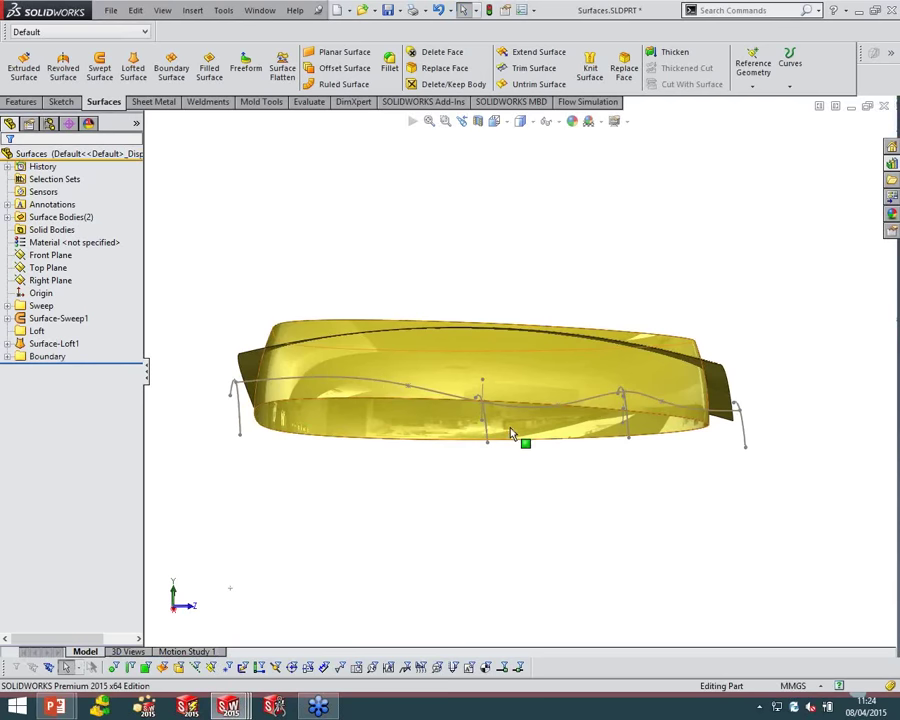
{"action": "left_click", "coordinate": [182, 76]}
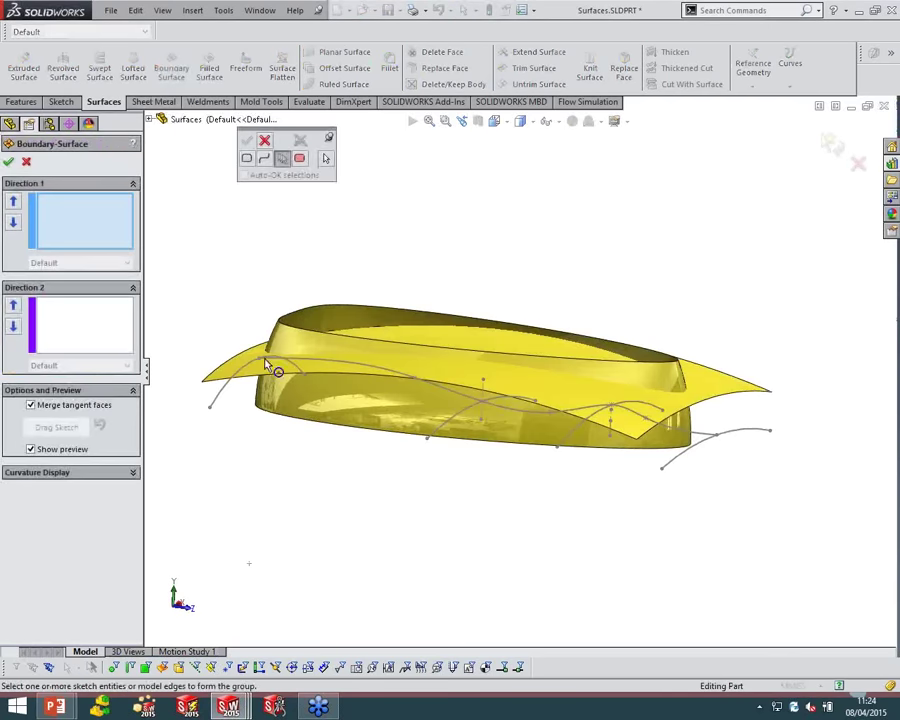
{"action": "left_click", "coordinate": [226, 395]}
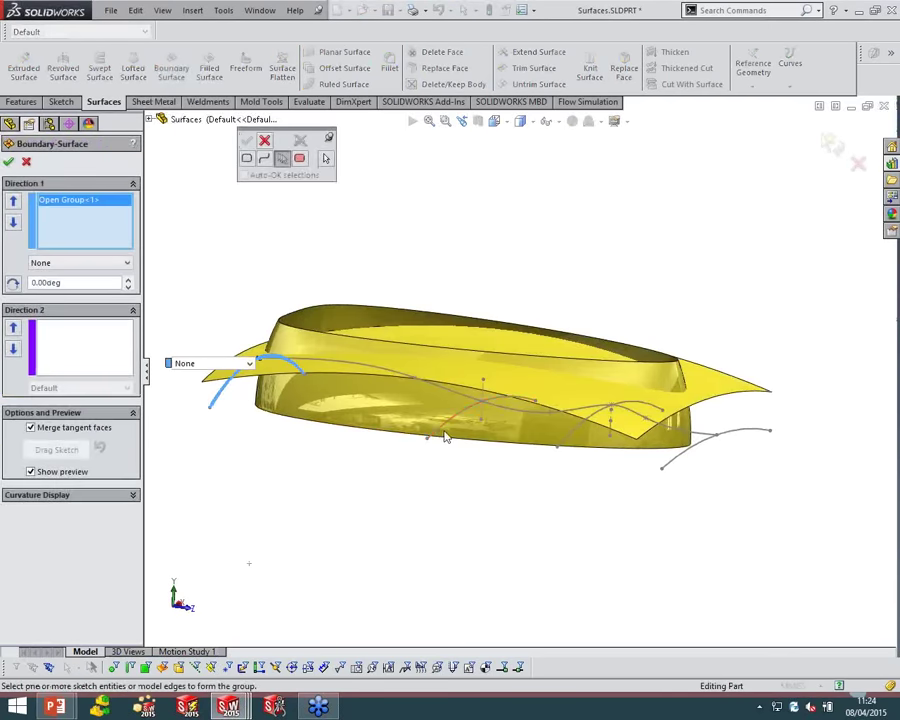
{"action": "left_click", "coordinate": [474, 403]}
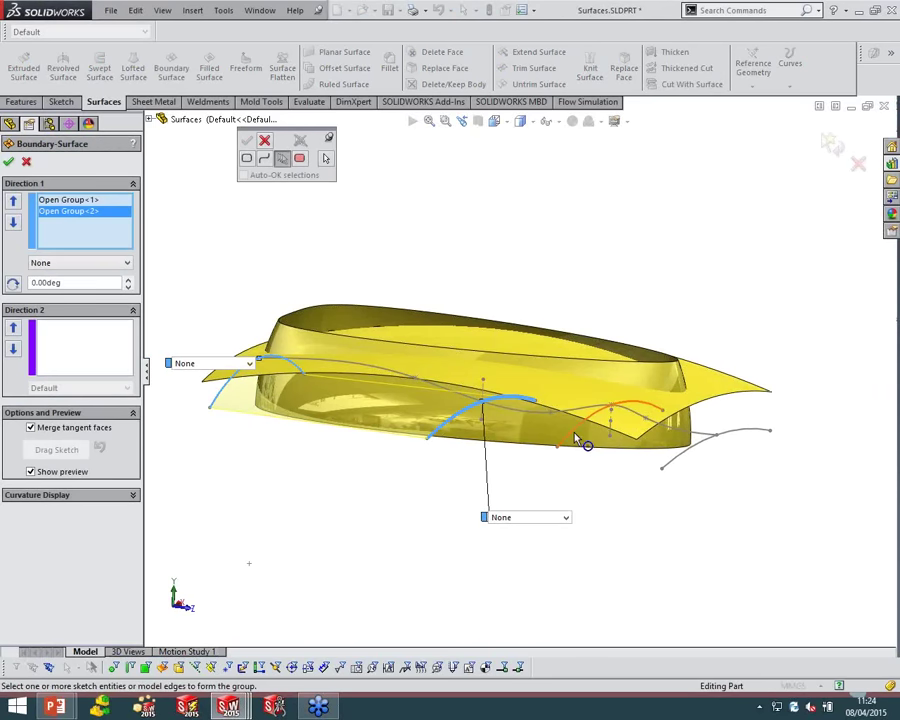
{"action": "left_click", "coordinate": [584, 440]}
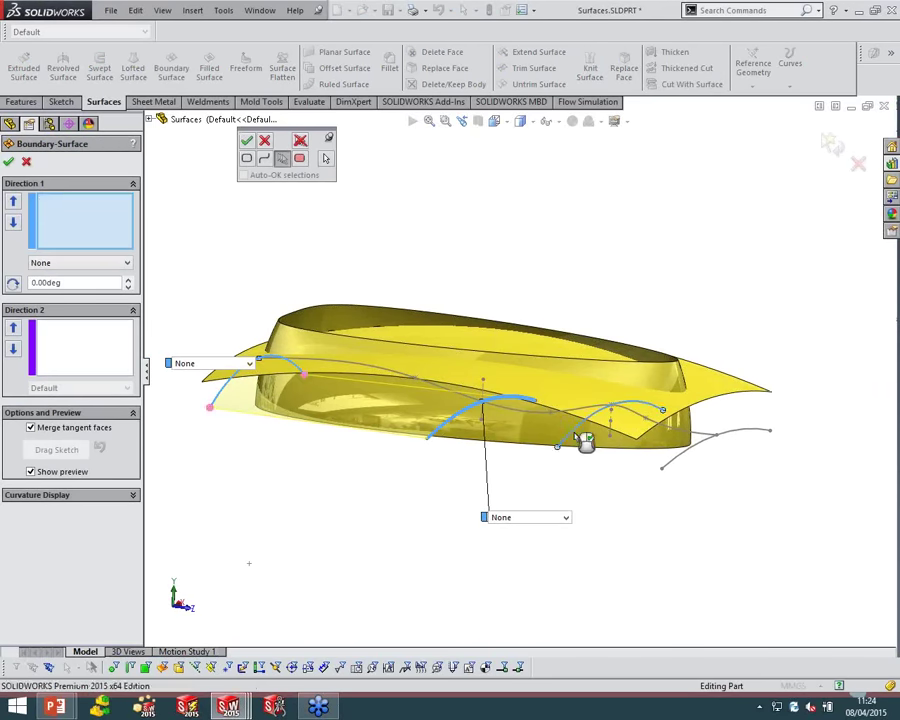
{"action": "left_click", "coordinate": [677, 463]}
Add the long wavy curve through the four arcs as the Direction 2 curve and accept the boundary surface
{"action": "key", "text": "space"}
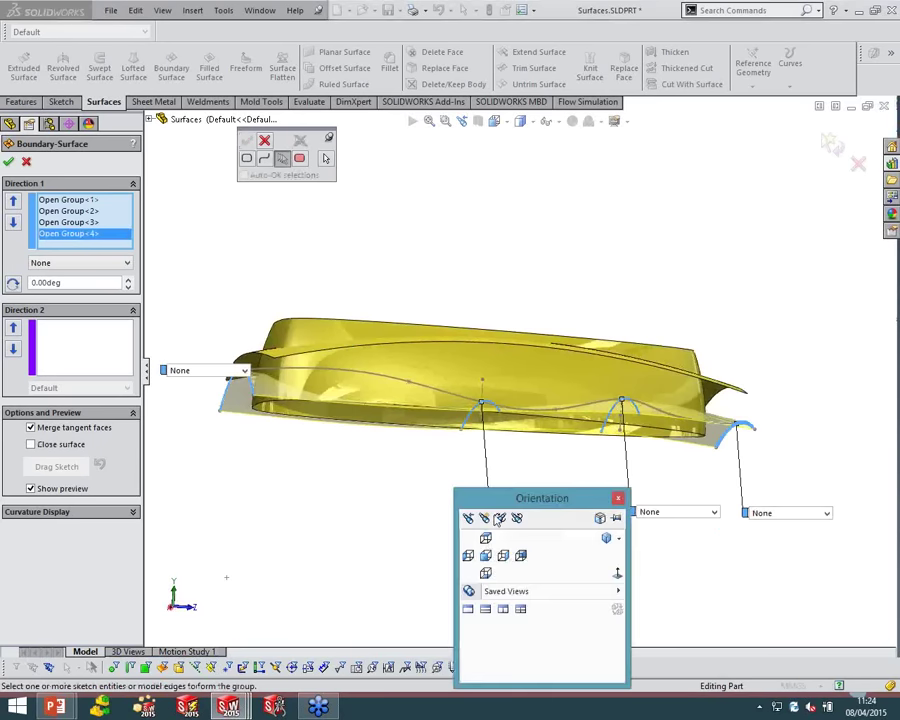
{"action": "left_click", "coordinate": [491, 523]}
{"action": "middle_click_drag", "start_coordinate": [651, 469], "coordinate": [536, 461], "text": "ctrl"}
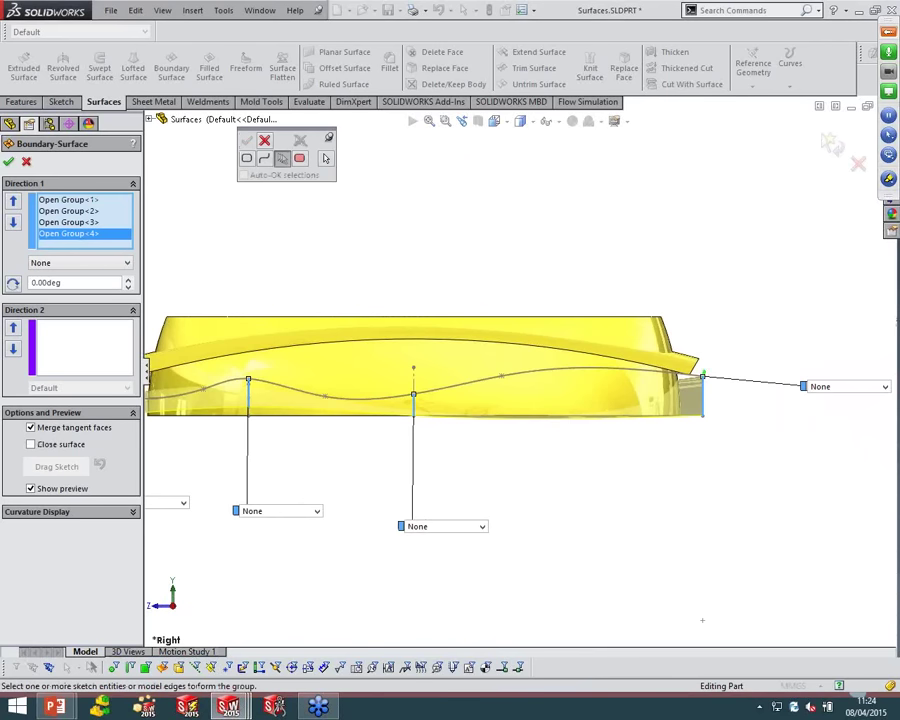
{"action": "mouse_move", "coordinate": [635, 381]}
{"action": "left_mouse_down"}
{"action": "mouse_move", "coordinate": [425, 402]}
{"action": "mouse_move", "coordinate": [303, 390]}
{"action": "left_mouse_up"}
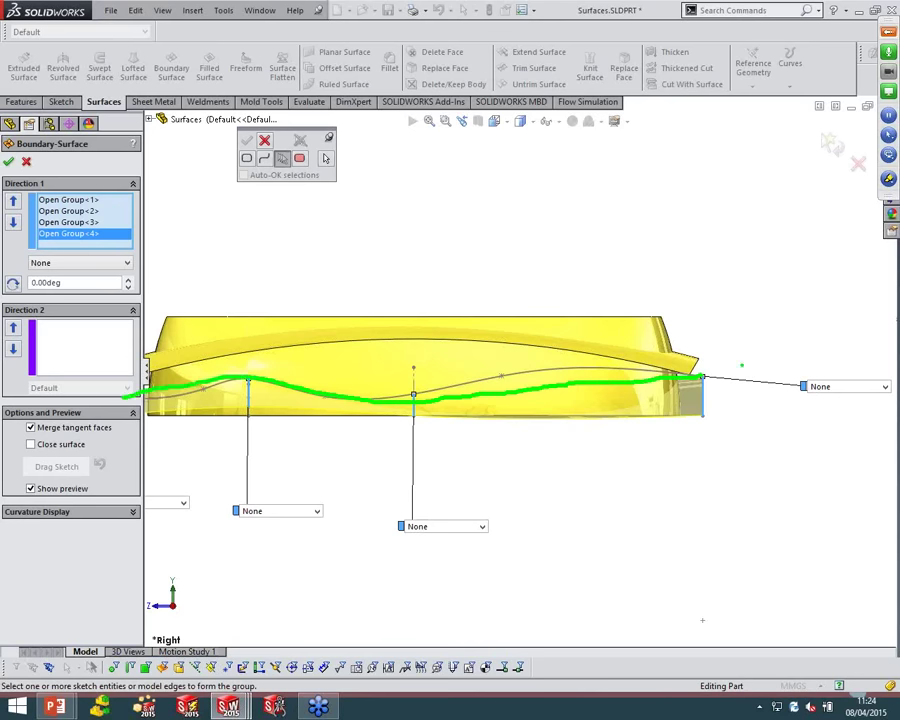
{"action": "key", "text": "Escape"}
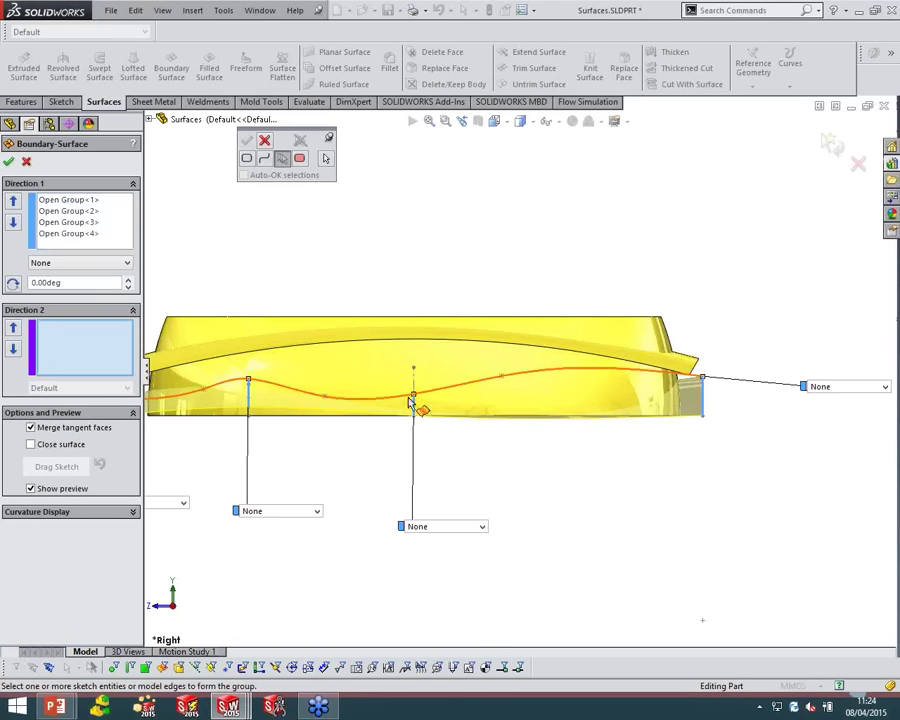
{"action": "left_click", "coordinate": [474, 386]}
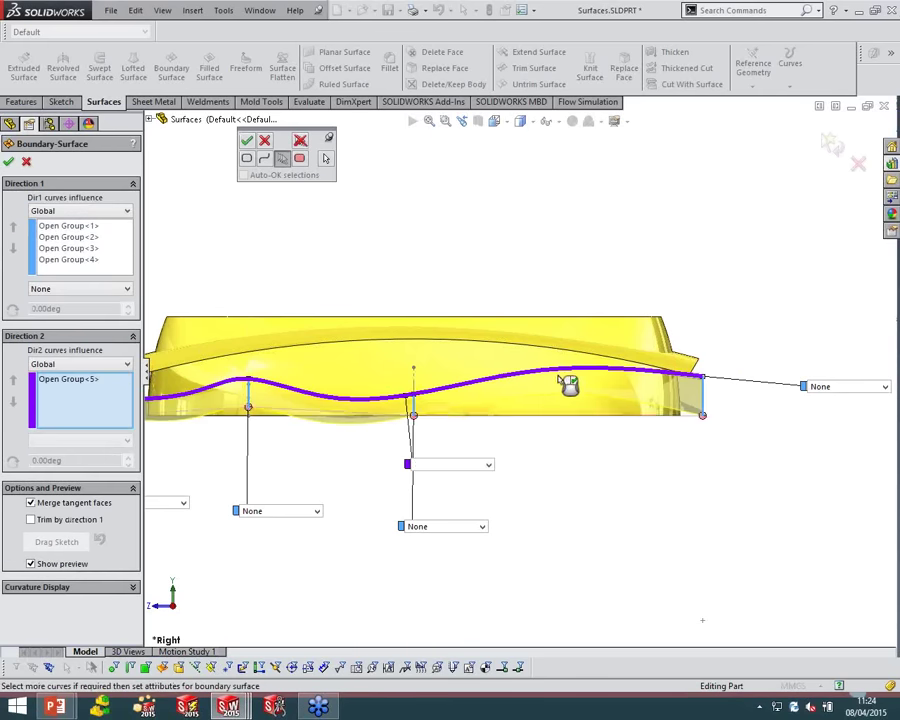
{"action": "scroll", "coordinate": [540, 360], "scroll_direction": "down", "scroll_amount": 2}
{"action": "key", "text": "Return"}
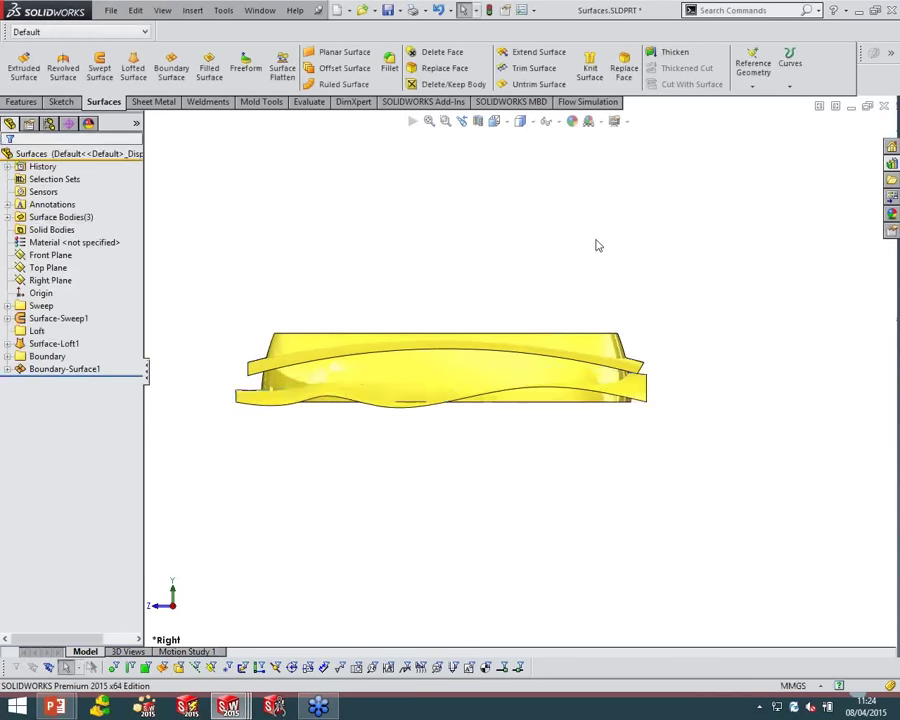
Start a mutual Trim Surface with the boundary, loft and sweep surfaces as the trimming surfaces
{"action": "middle_click_drag", "start_coordinate": [602, 236], "coordinate": [598, 159]}
{"action": "middle_click_drag", "start_coordinate": [599, 210], "coordinate": [587, 313]}
{"action": "middle_click_drag", "start_coordinate": [709, 302], "coordinate": [729, 342]}
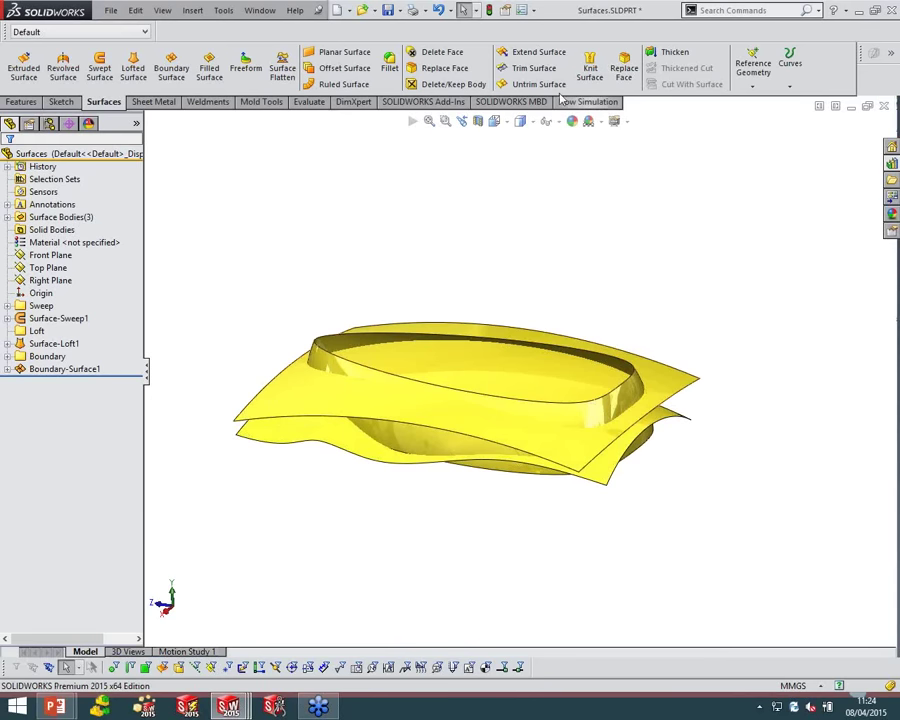
{"action": "left_click", "coordinate": [541, 68]}
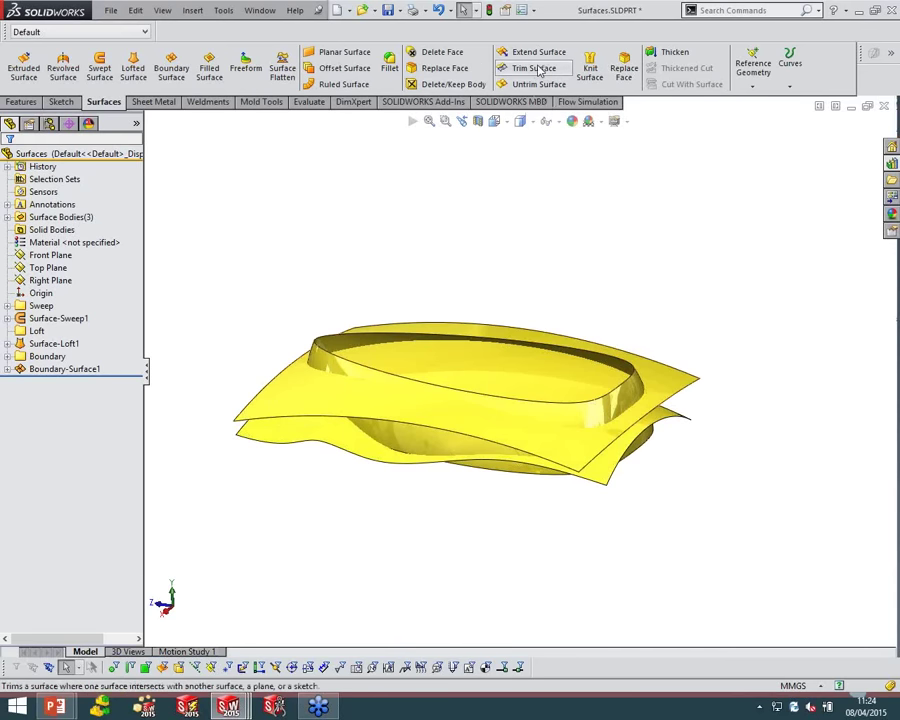
{"action": "left_click", "coordinate": [48, 210]}
{"action": "left_click_drag", "start_coordinate": [195, 255], "coordinate": [724, 578]}
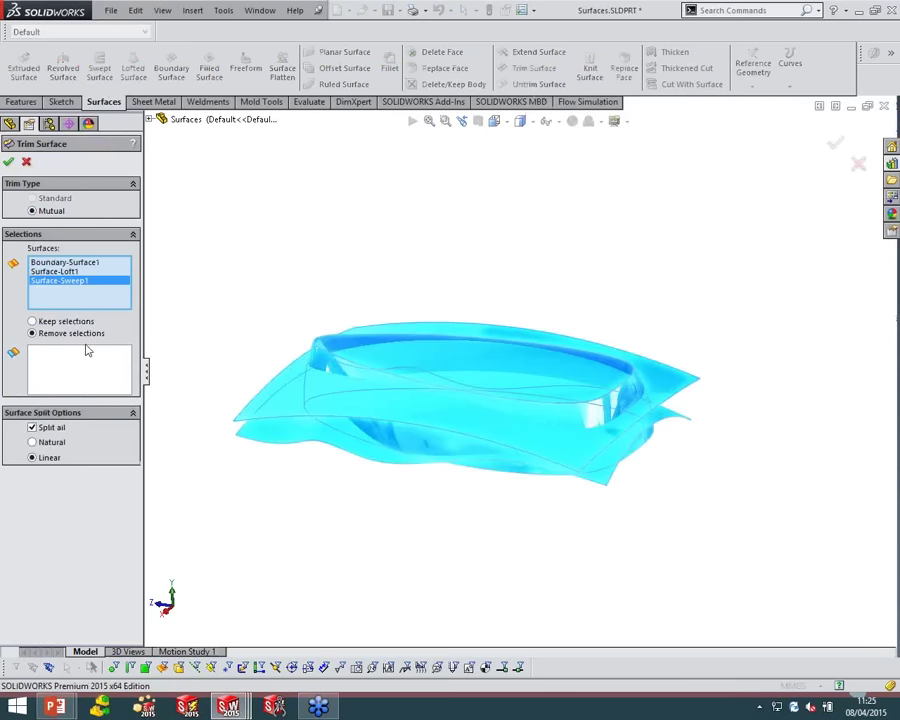
Keep the sweep and boundary pieces inside the oval wall plus the wall section between them, and accept the trim
{"action": "left_click", "coordinate": [66, 321]}
{"action": "mouse_move", "coordinate": [405, 392]}
{"action": "middle_mouse_down"}
{"action": "mouse_move", "coordinate": [476, 370]}
{"action": "mouse_move", "coordinate": [583, 301]}
{"action": "mouse_move", "coordinate": [498, 387]}
{"action": "mouse_move", "coordinate": [450, 415]}
{"action": "mouse_move", "coordinate": [410, 406]}
{"action": "middle_mouse_up"}
{"action": "left_click", "coordinate": [498, 387]}
{"action": "left_click", "coordinate": [410, 406]}
{"action": "middle_click_drag", "start_coordinate": [445, 444], "coordinate": [494, 422]}
{"action": "left_click", "coordinate": [494, 422]}
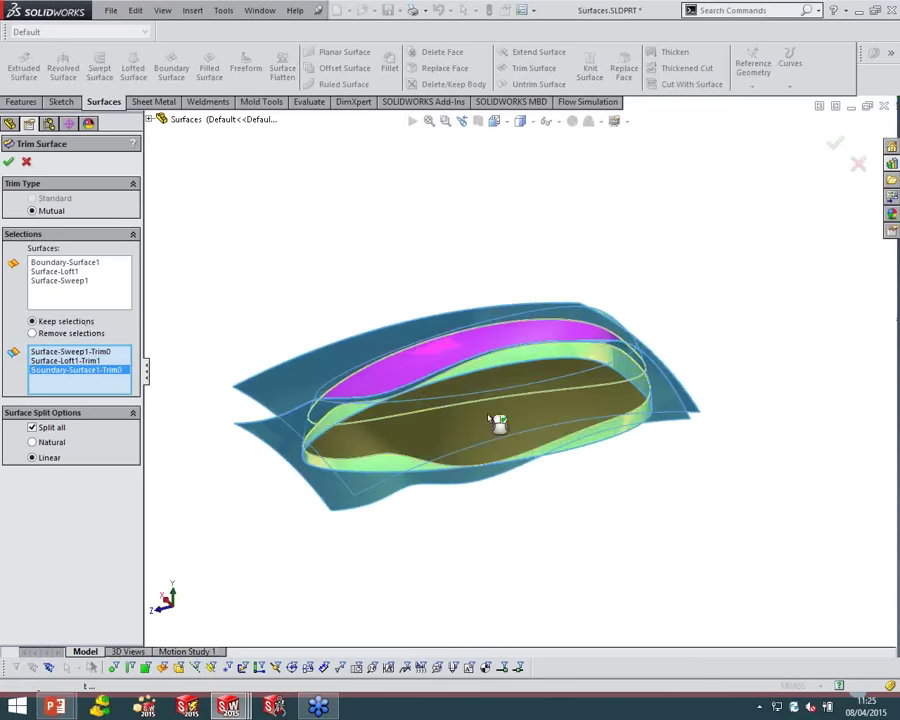
{"action": "key", "text": "Return"}
{"action": "mouse_move", "coordinate": [587, 190]}
{"action": "middle_mouse_down"}
{"action": "mouse_move", "coordinate": [604, 246]}
{"action": "mouse_move", "coordinate": [604, 366]}
{"action": "mouse_move", "coordinate": [510, 327]}
{"action": "mouse_move", "coordinate": [532, 211]}
{"action": "middle_mouse_up"}
{"action": "mouse_move", "coordinate": [110, 474]}
{"action": "middle_mouse_down"}
{"action": "mouse_move", "coordinate": [639, 404]}
{"action": "mouse_move", "coordinate": [581, 474]}
{"action": "mouse_move", "coordinate": [457, 455]}
{"action": "mouse_move", "coordinate": [287, 542]}
{"action": "mouse_move", "coordinate": [367, 574]}
{"action": "mouse_move", "coordinate": [486, 524]}
{"action": "mouse_move", "coordinate": [480, 444]}
{"action": "mouse_move", "coordinate": [450, 426]}
{"action": "mouse_move", "coordinate": [500, 449]}
{"action": "mouse_move", "coordinate": [583, 410]}
{"action": "mouse_move", "coordinate": [635, 442]}
{"action": "mouse_move", "coordinate": [600, 445]}
{"action": "middle_mouse_up"}
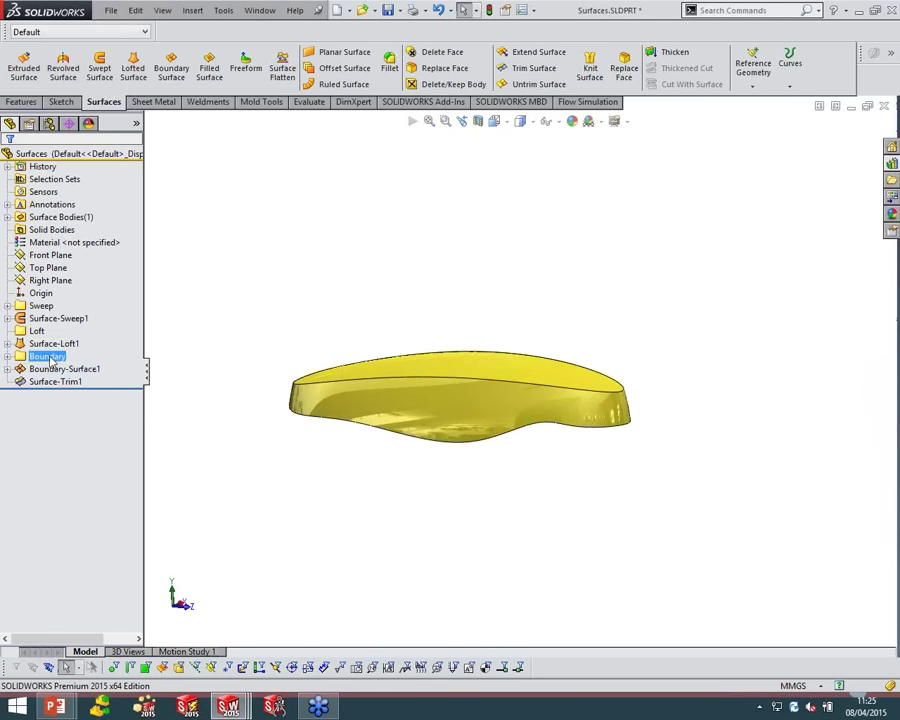
{"action": "left_click", "coordinate": [45, 319]}
{"action": "left_click", "coordinate": [319, 301]}
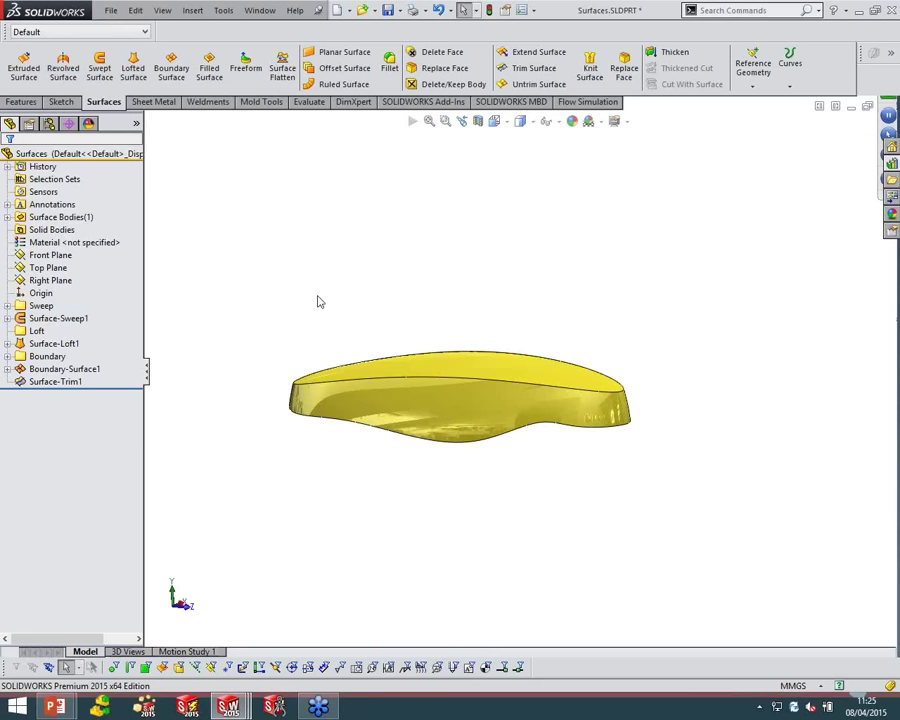
{"action": "mouse_move", "coordinate": [456, 311]}
{"action": "middle_mouse_down"}
{"action": "mouse_move", "coordinate": [468, 235]}
{"action": "mouse_move", "coordinate": [450, 321]}
{"action": "mouse_move", "coordinate": [451, 306]}
{"action": "middle_mouse_up"}
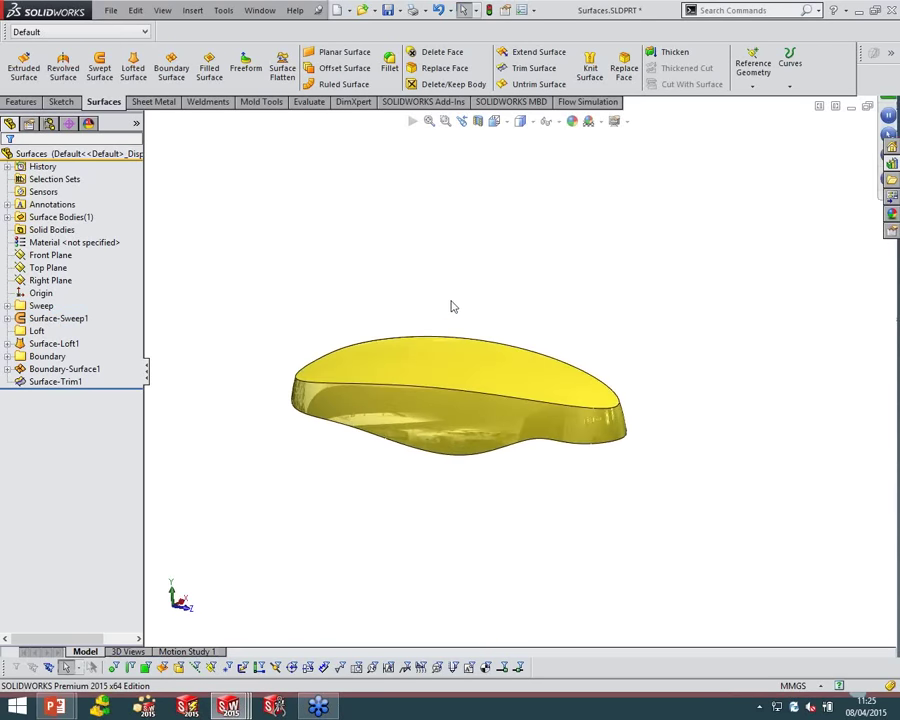
{"action": "key", "text": "alt+Tab"}
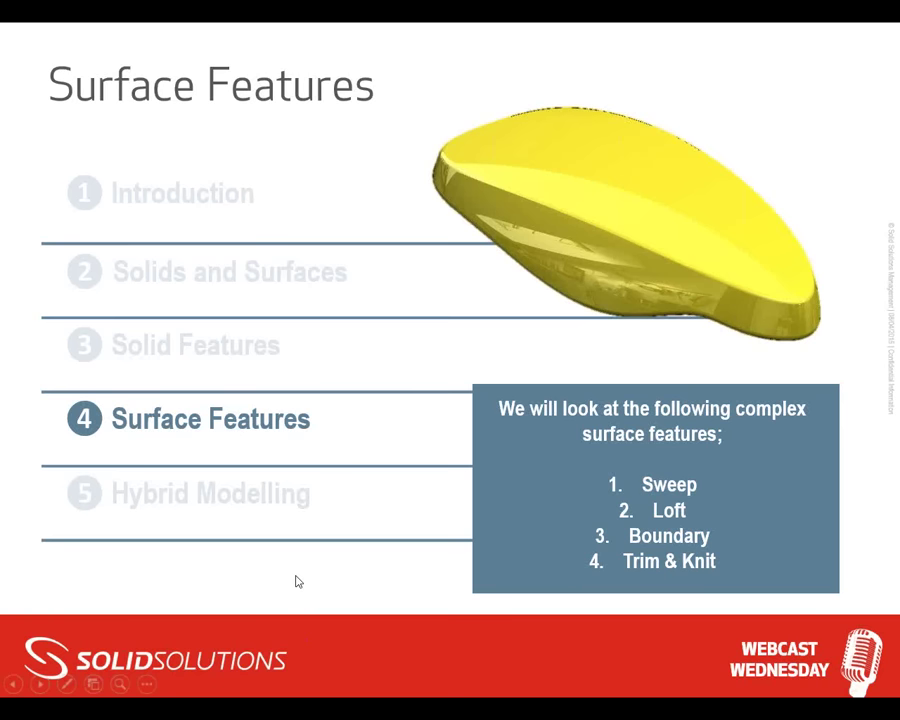
{"action": "key", "text": "Right"}
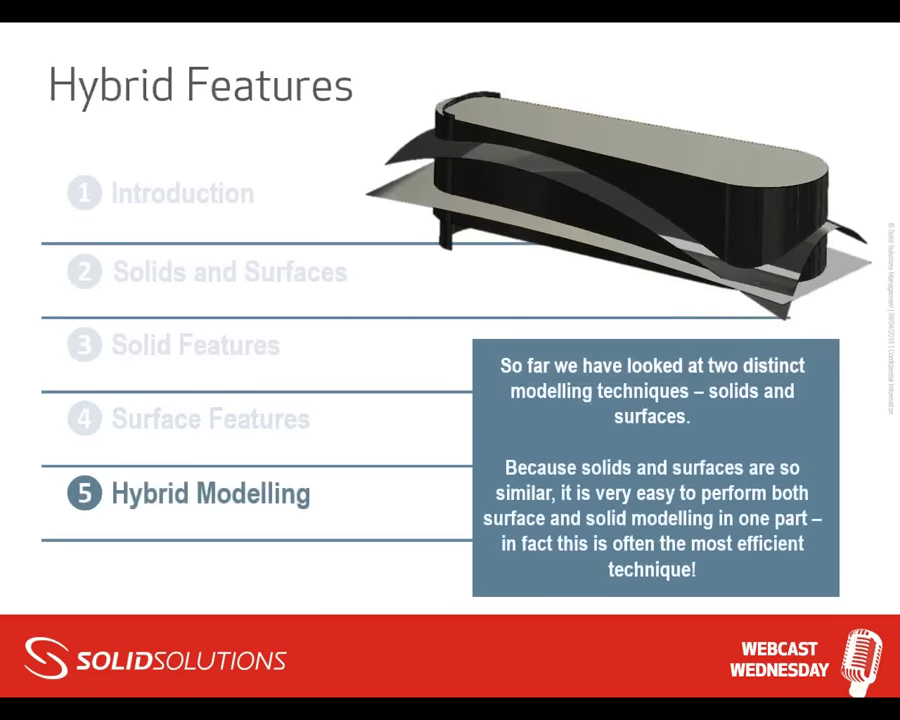